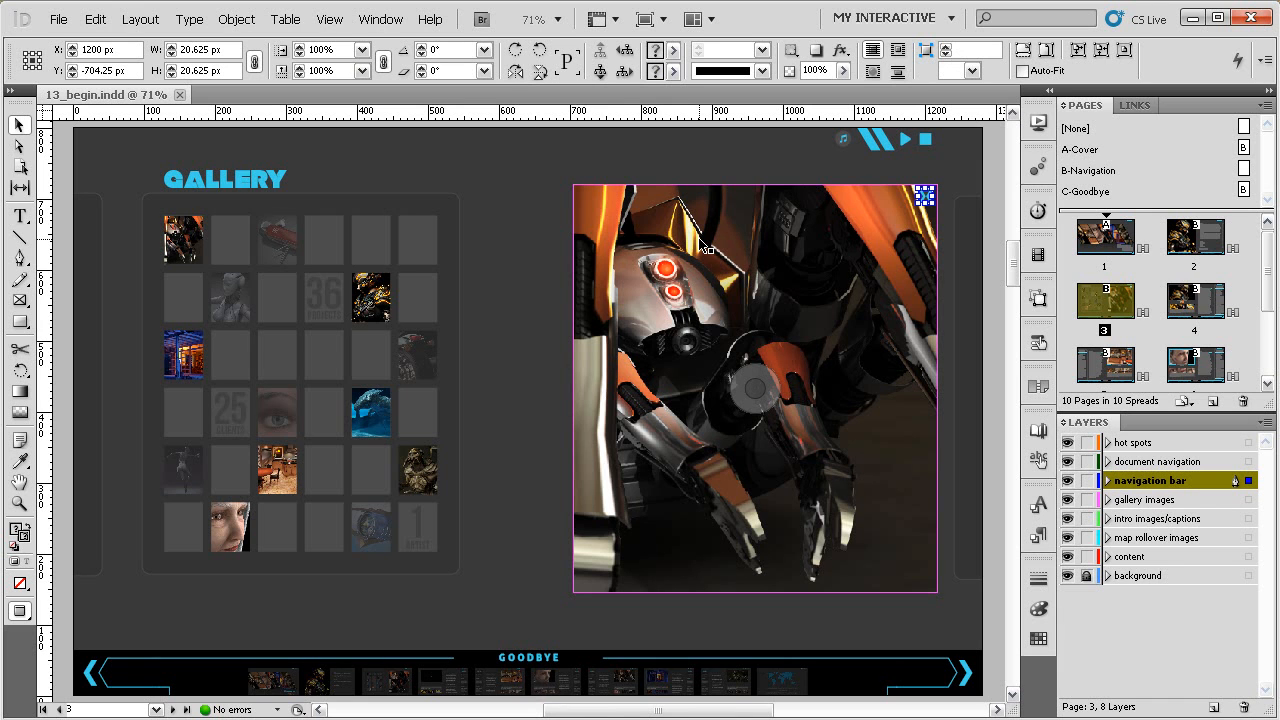
# Hide the gallery images layer to look at the preview area beneath the images, and show it again
pyautogui.click(537, 207)
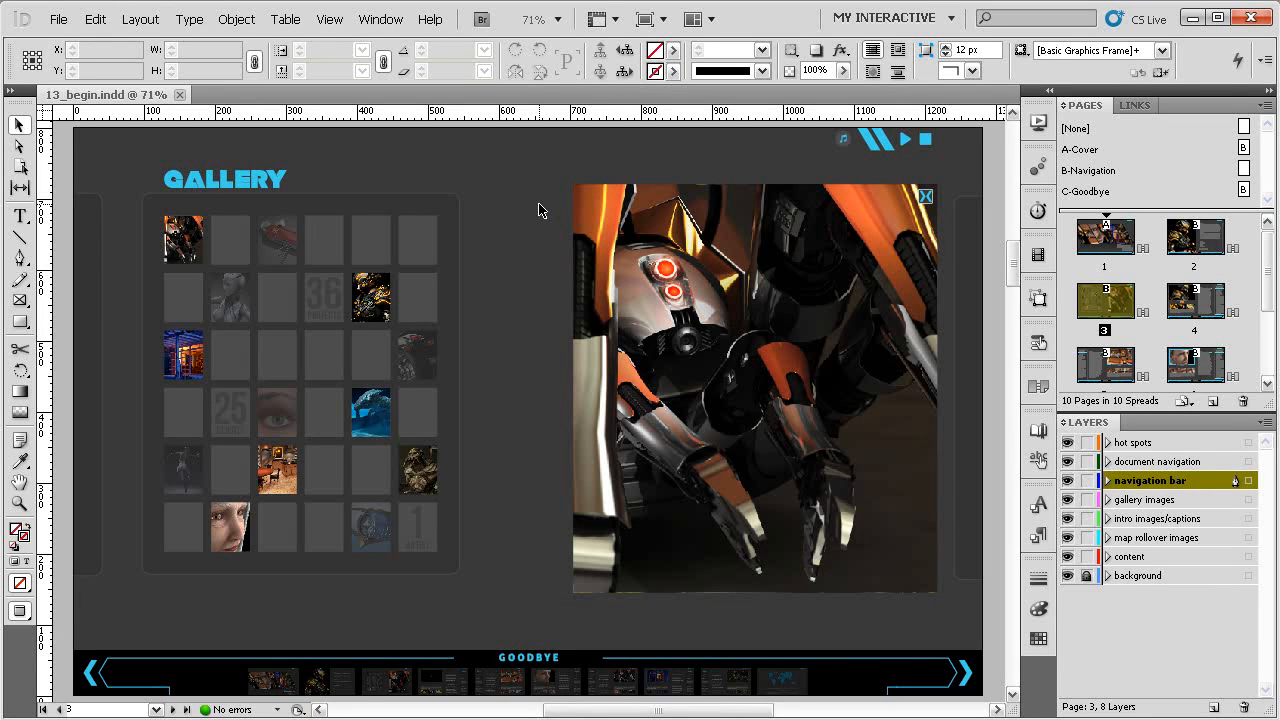
pyautogui.click(184, 236)
pyautogui.click(368, 408)
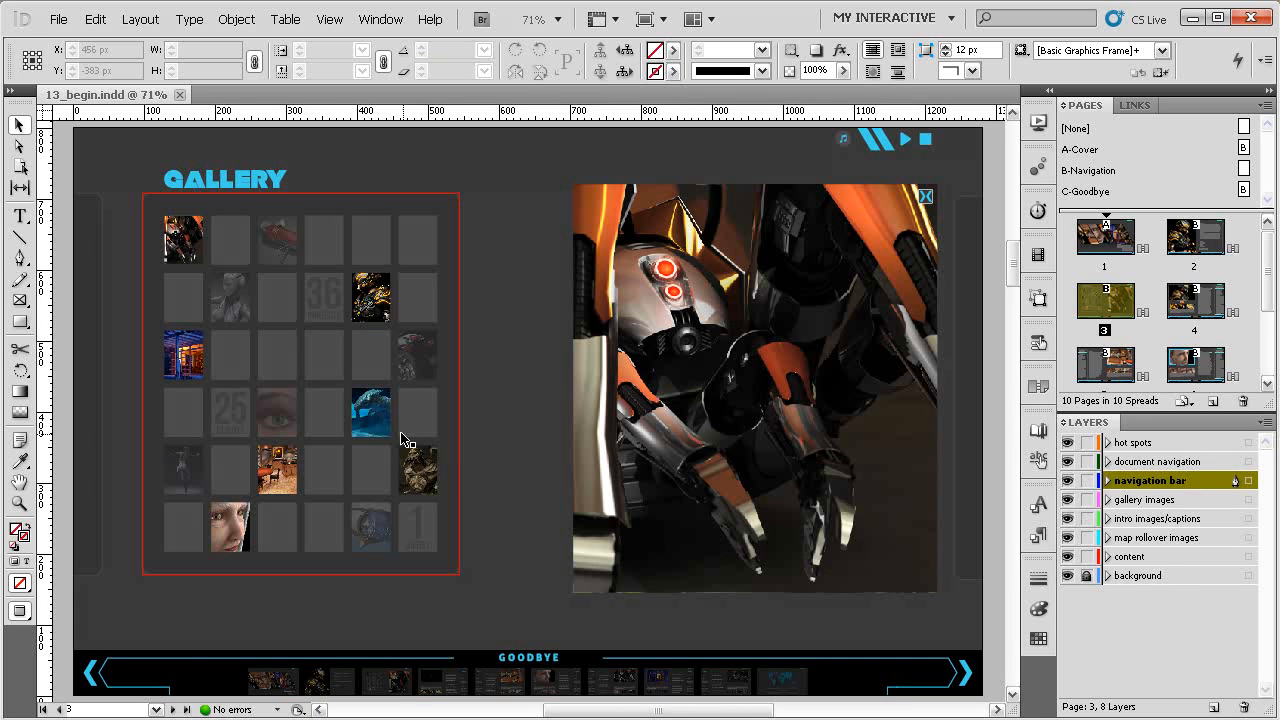
pyautogui.click(183, 352)
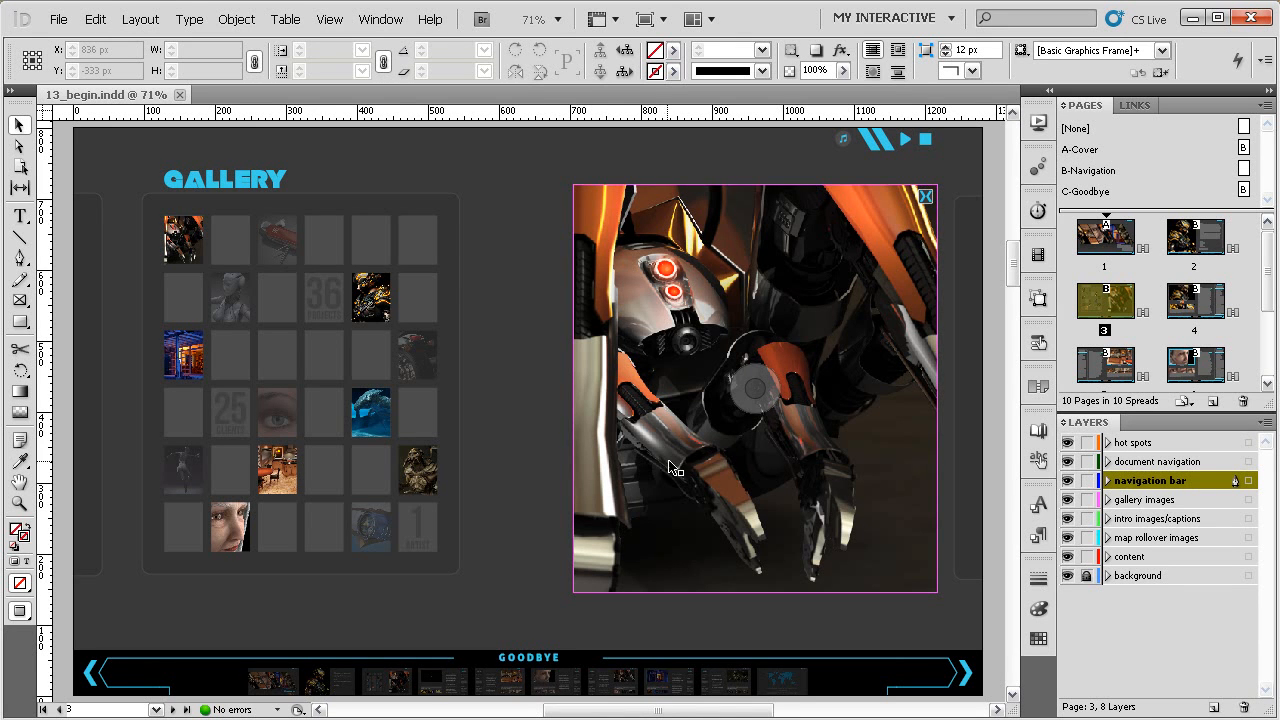
pyautogui.click(1067, 500)
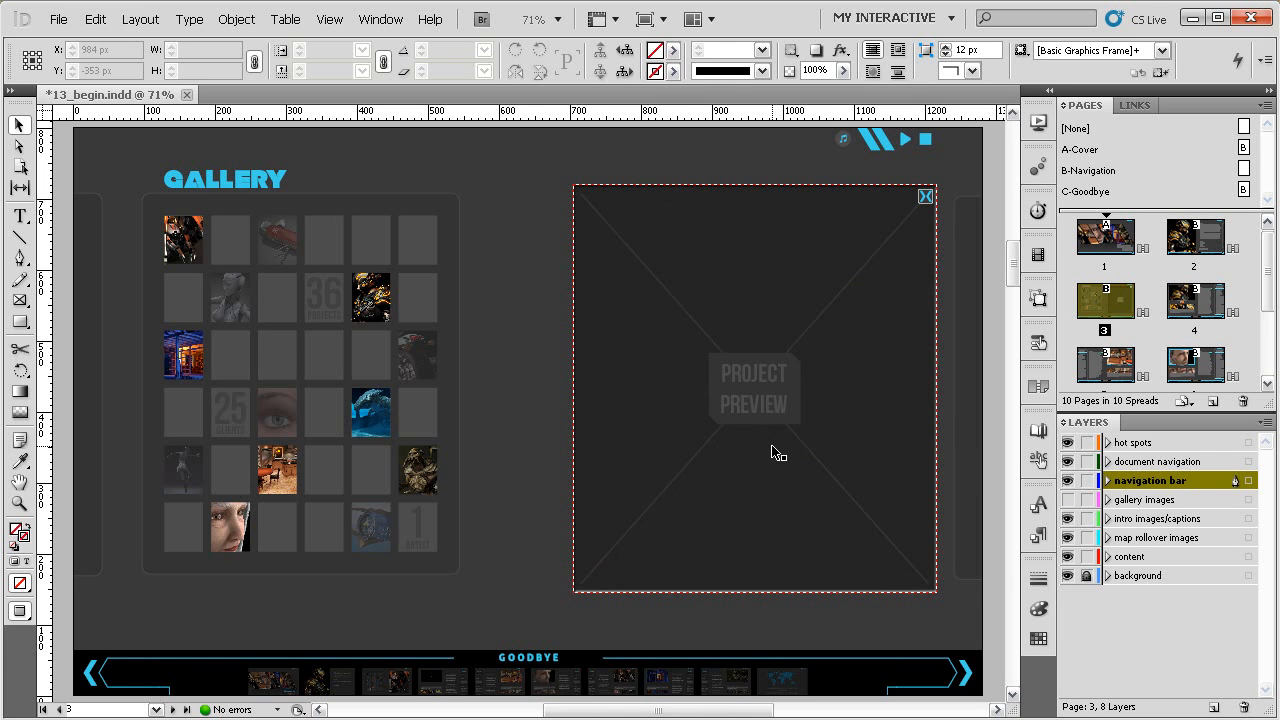
pyautogui.click(1067, 500)
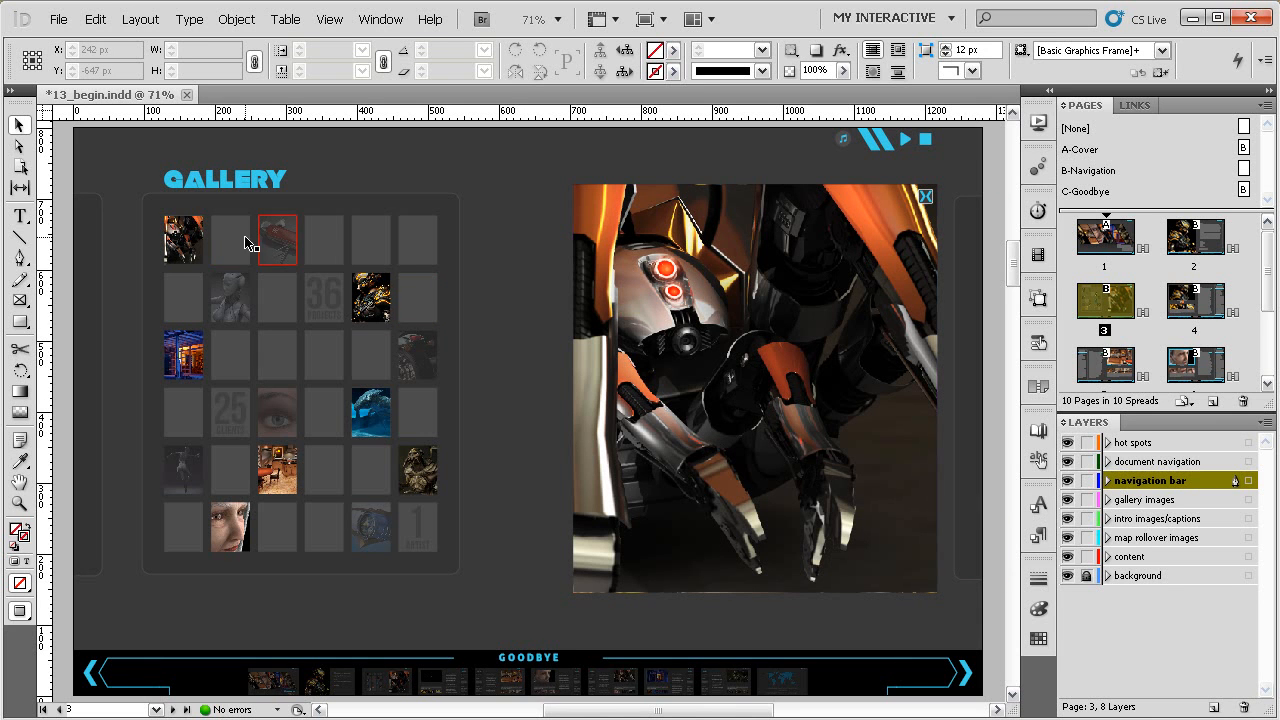
# Inspect the button settings of the first thumbnail in the gallery grid
pyautogui.click(190, 237)
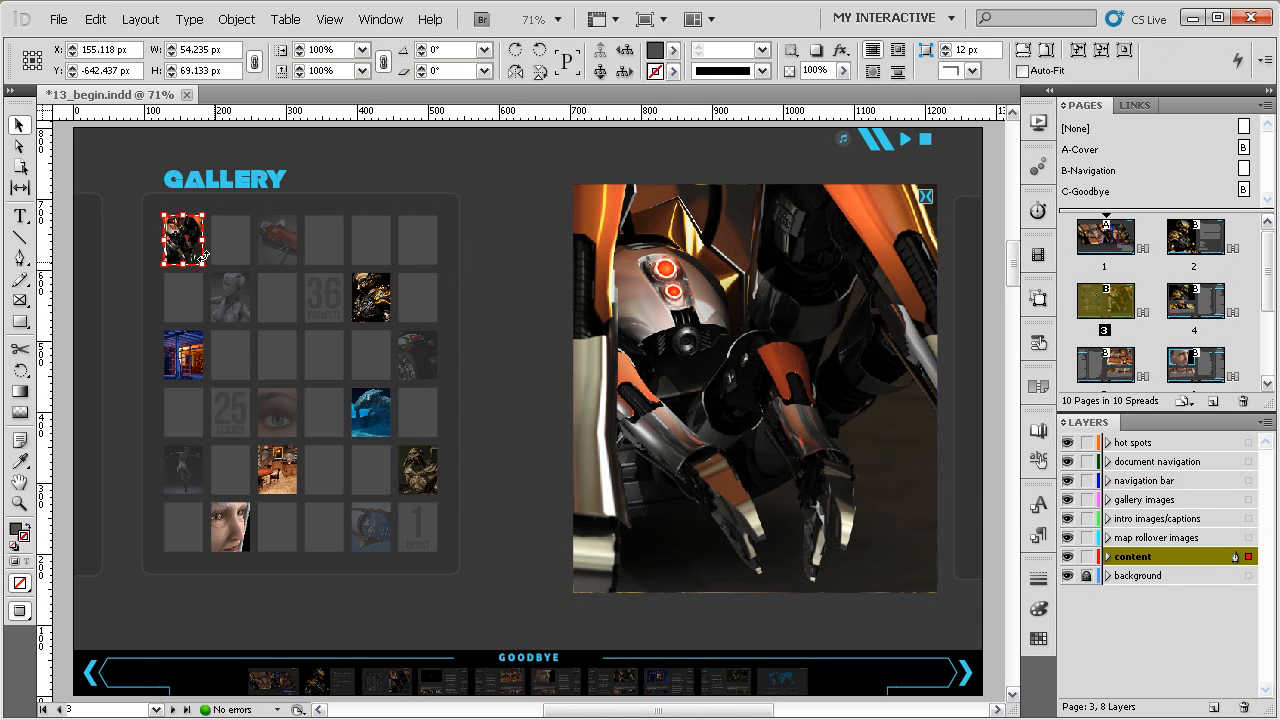
pyautogui.click(1037, 345)
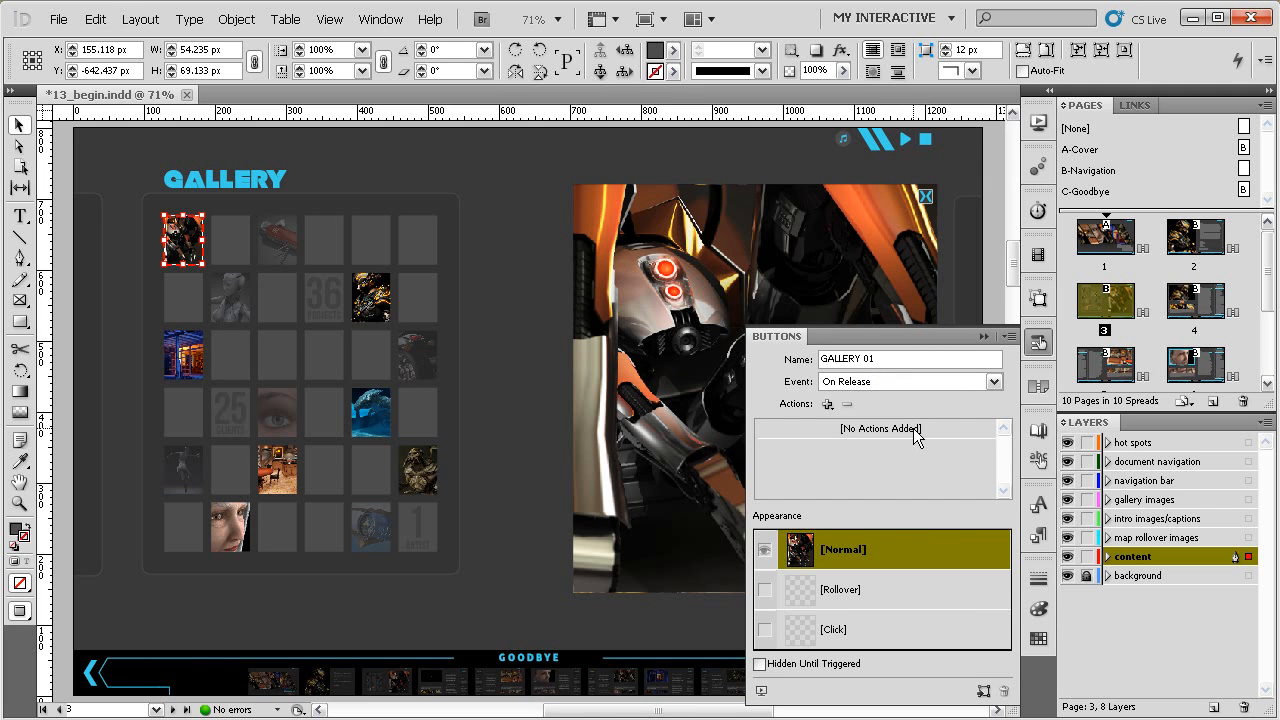
pyautogui.click(984, 338)
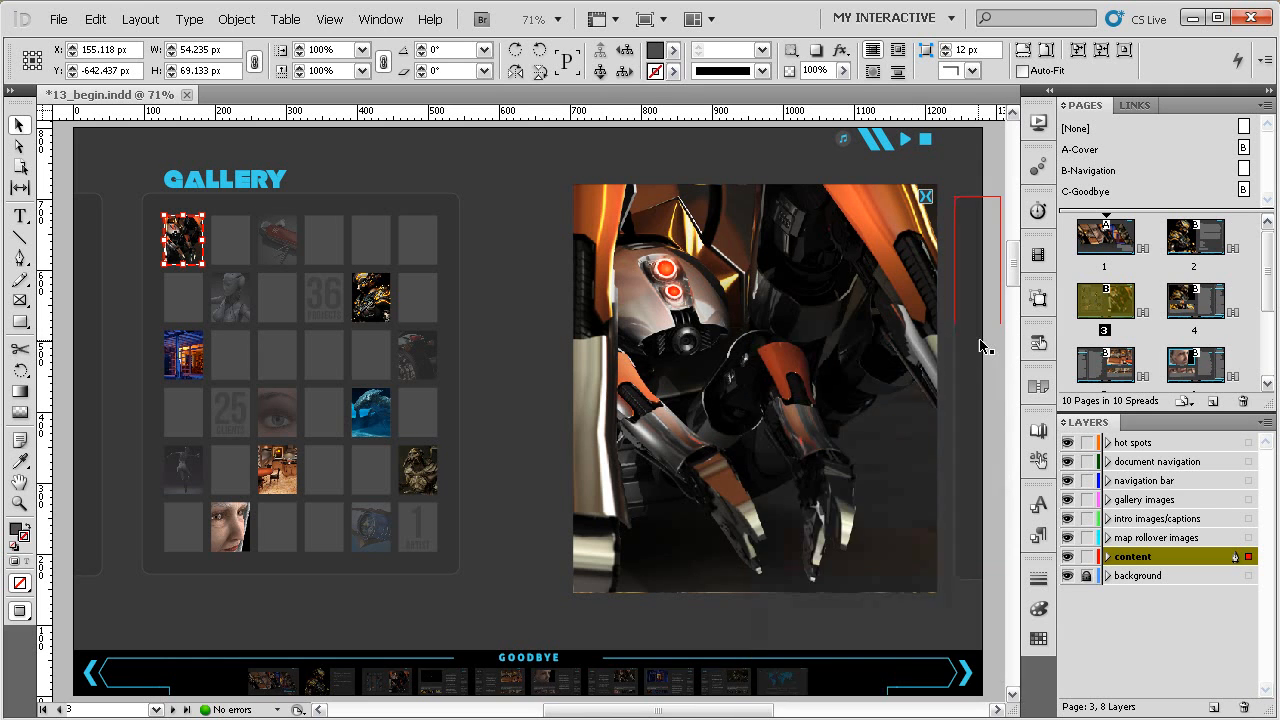
# Deselect the thumbnail and lock the content layer
pyautogui.click(559, 215)
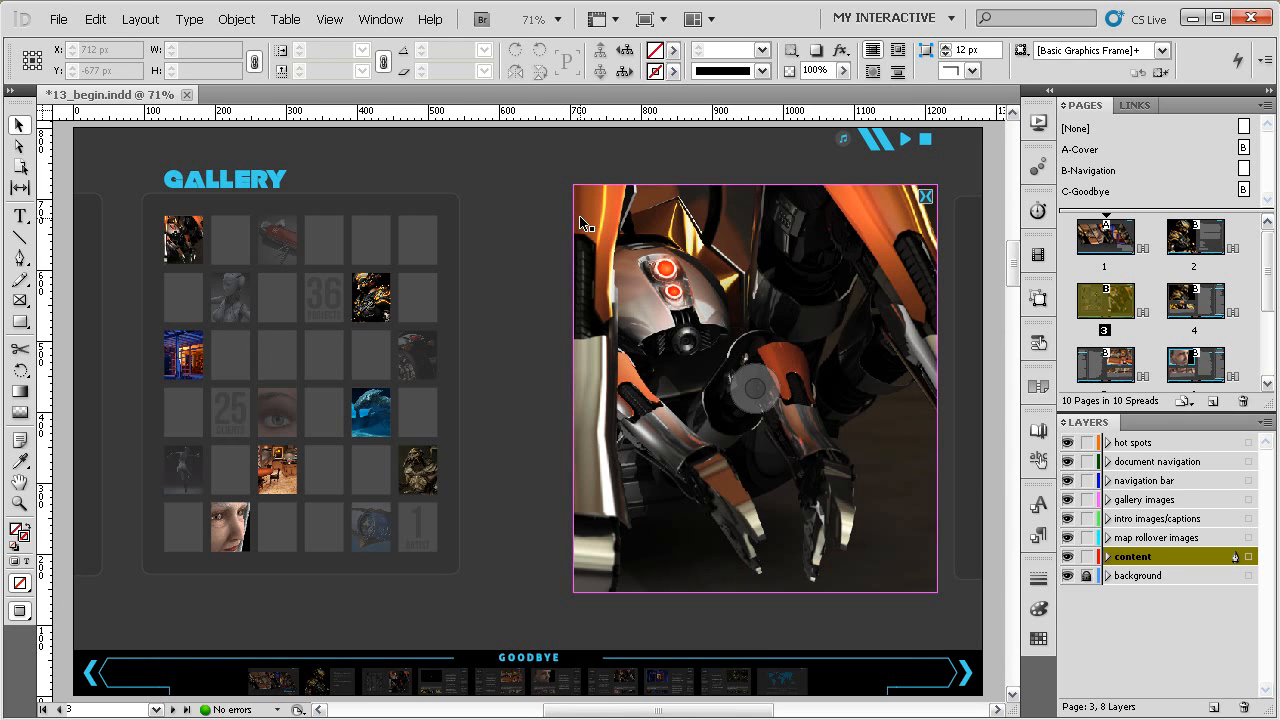
pyautogui.moveTo(769, 292); pyautogui.dragTo(728, 295)
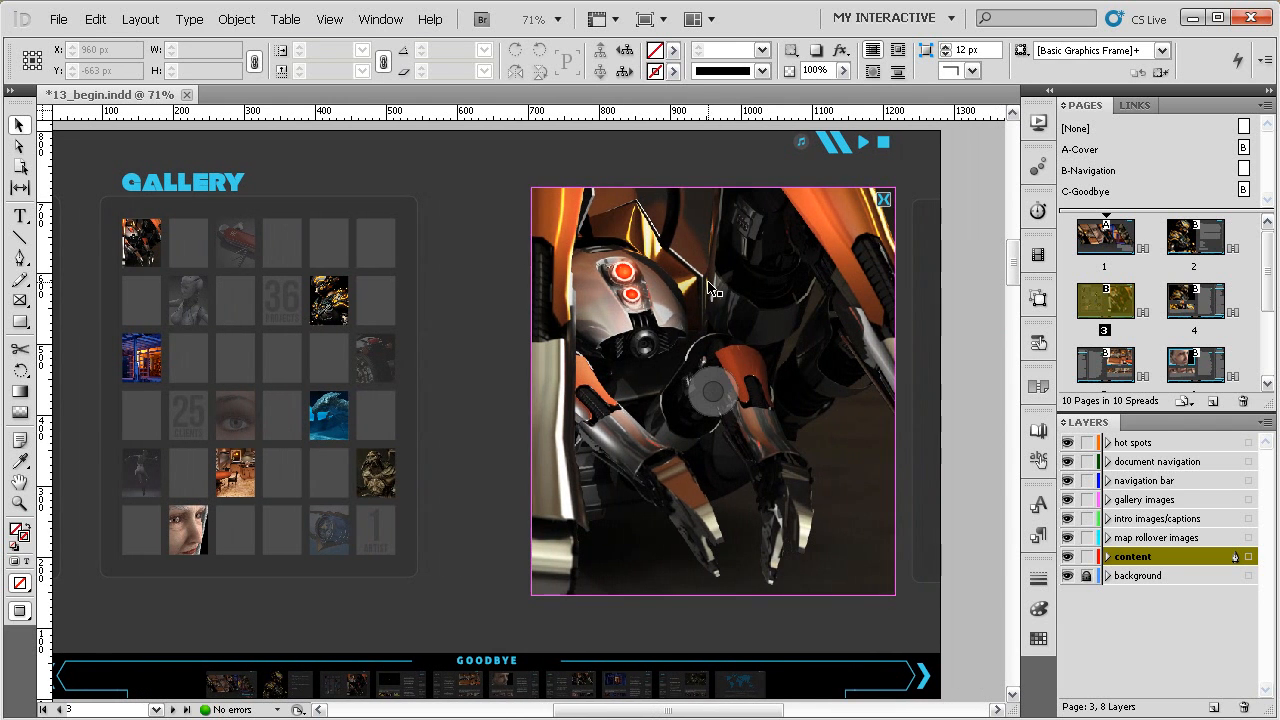
pyautogui.click(1086, 557)
pyautogui.moveTo(796, 398); pyautogui.dragTo(756, 402)
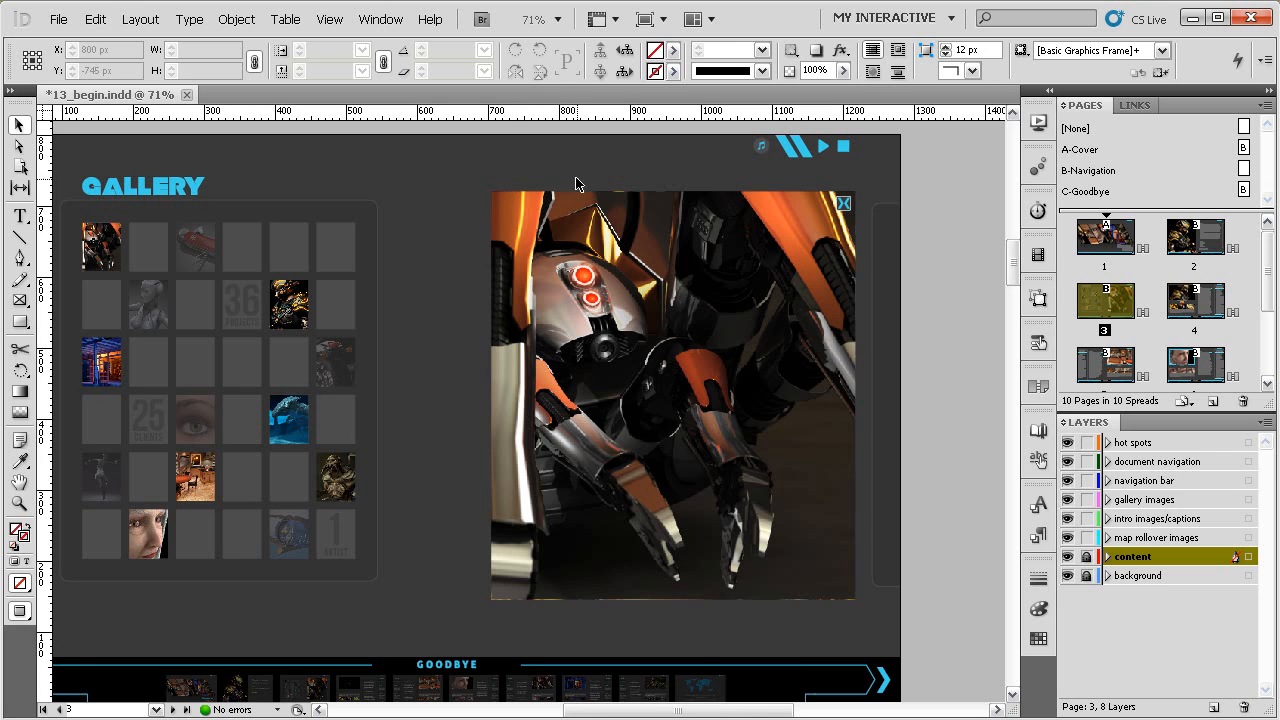
# Draw an empty rectangle about 112 px wide and 32 px high just above the preview image, on the gallery images layer
pyautogui.press('m')
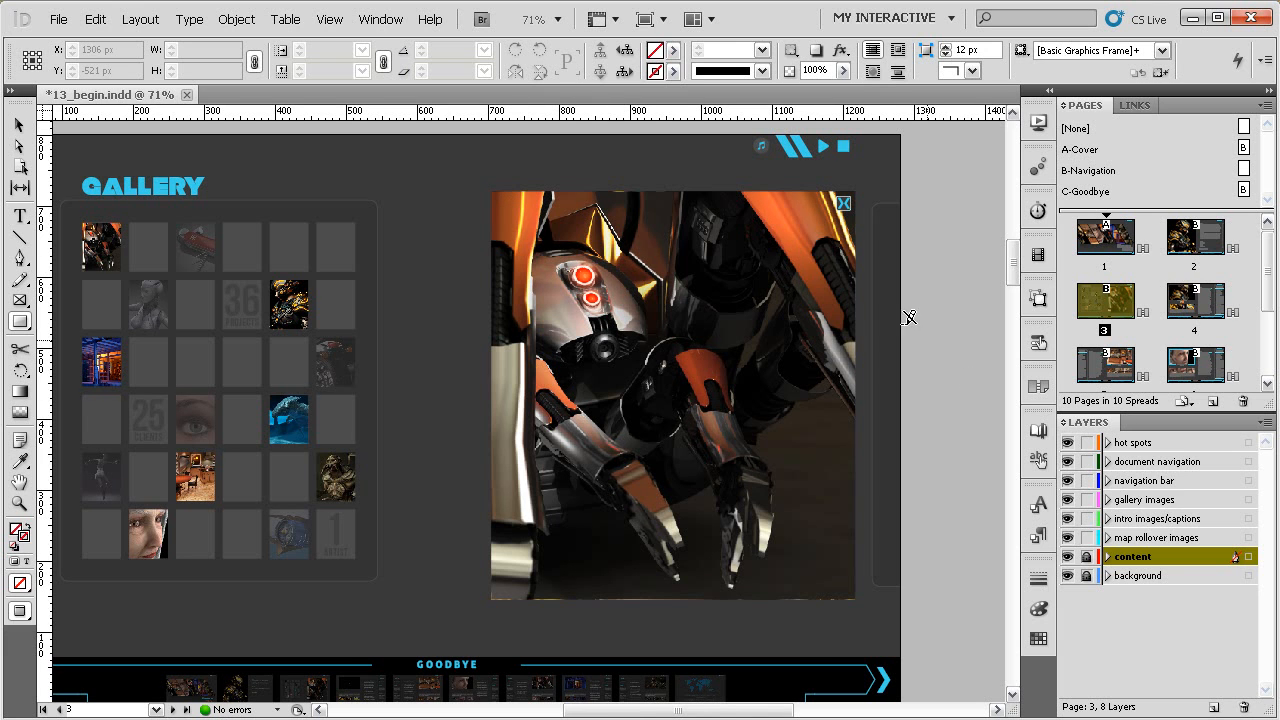
pyautogui.click(1145, 500)
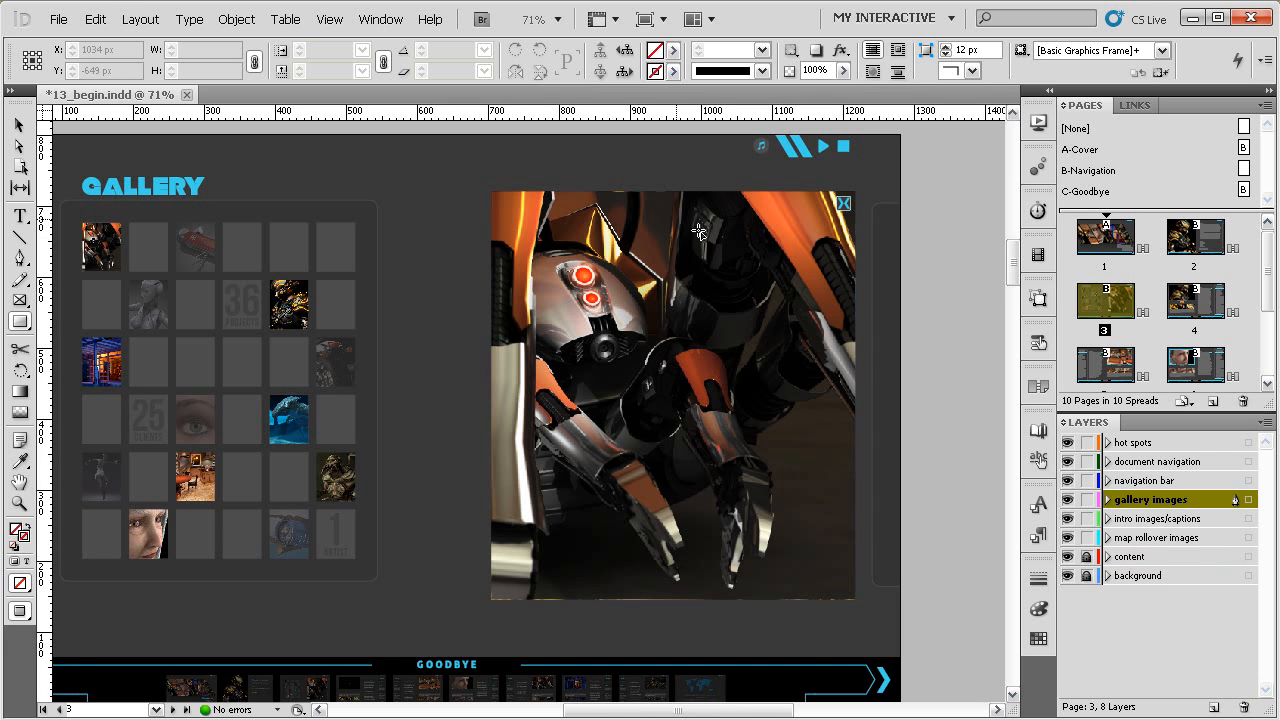
pyautogui.moveTo(549, 165); pyautogui.dragTo(627, 181)
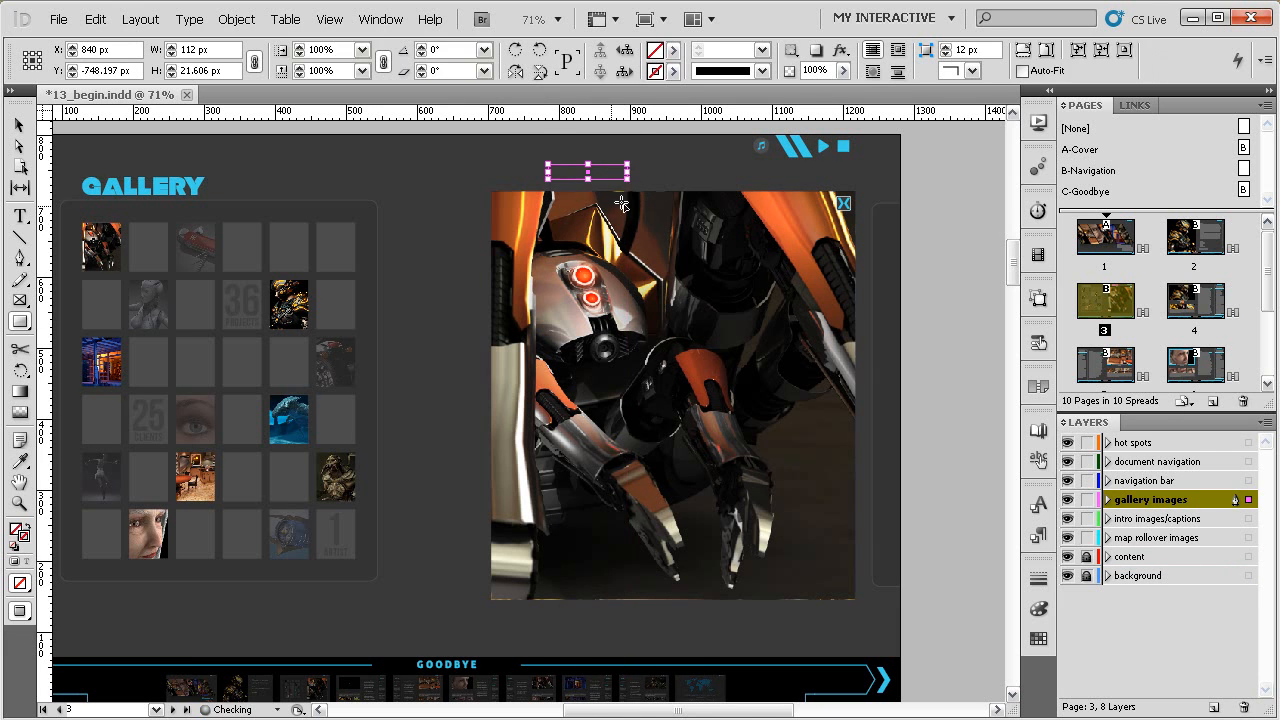
pyautogui.press('v')
pyautogui.moveTo(641, 275); pyautogui.dragTo(616, 272)
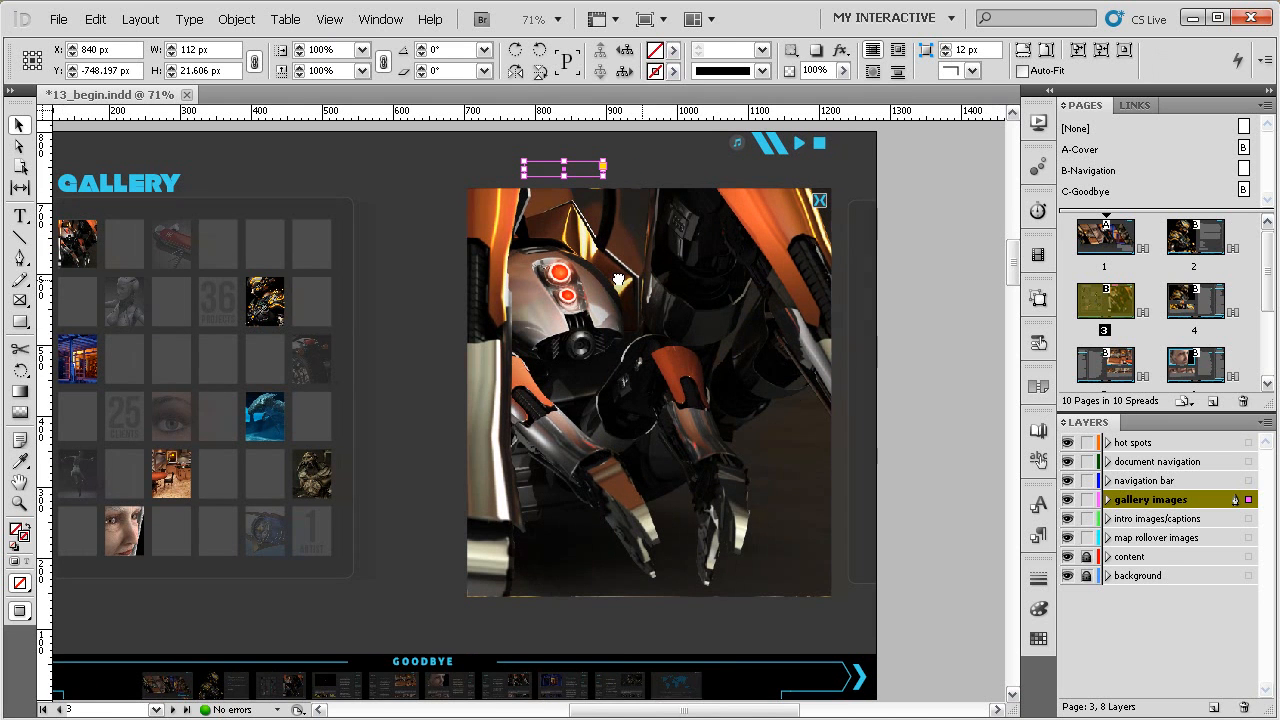
pyautogui.moveTo(566, 162); pyautogui.dragTo(566, 154)
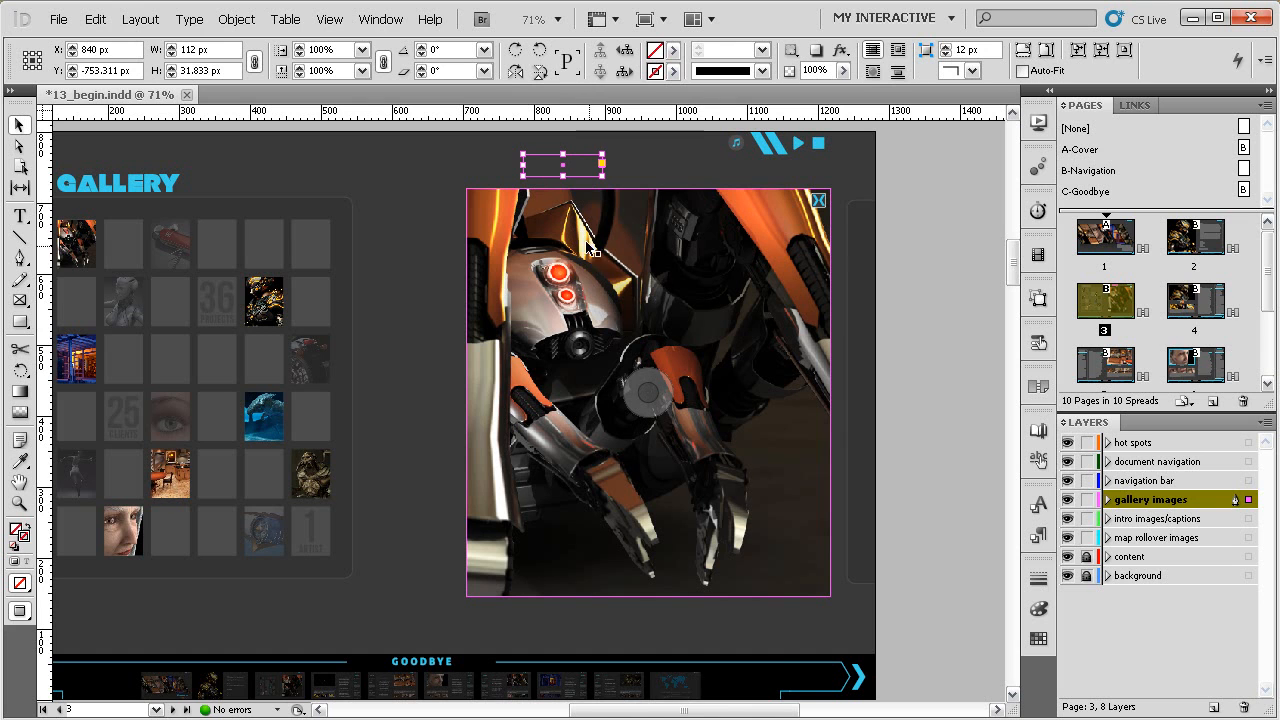
# Select the empty rectangle together with the stacked gallery images and convert them into a multi-state object
pyautogui.moveTo(450, 148); pyautogui.dragTo(556, 222)
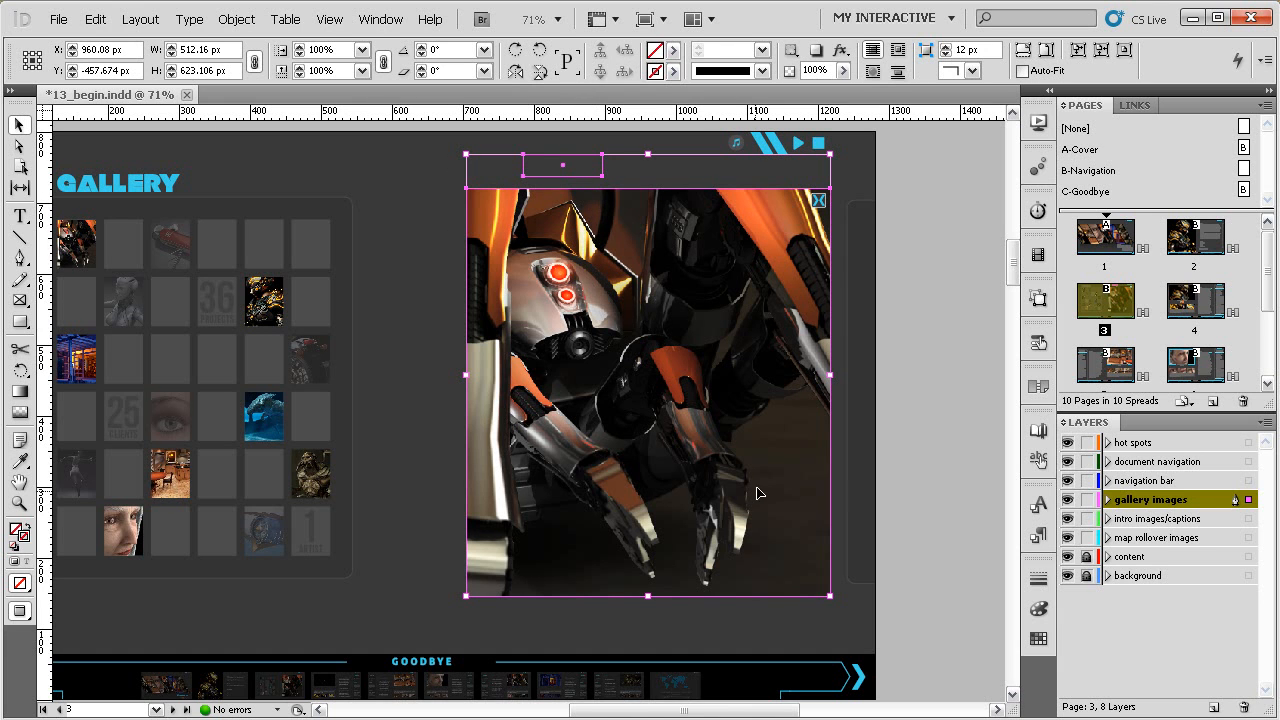
pyautogui.click(1032, 306)
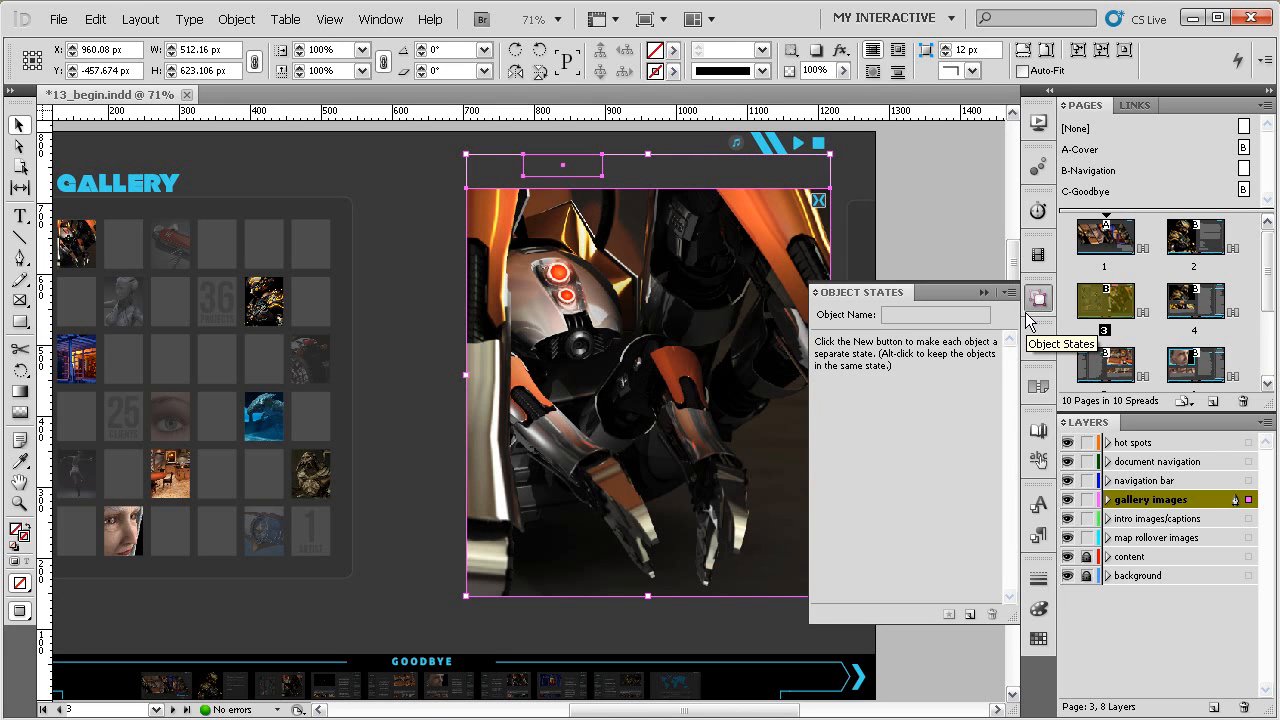
pyautogui.click(969, 614)
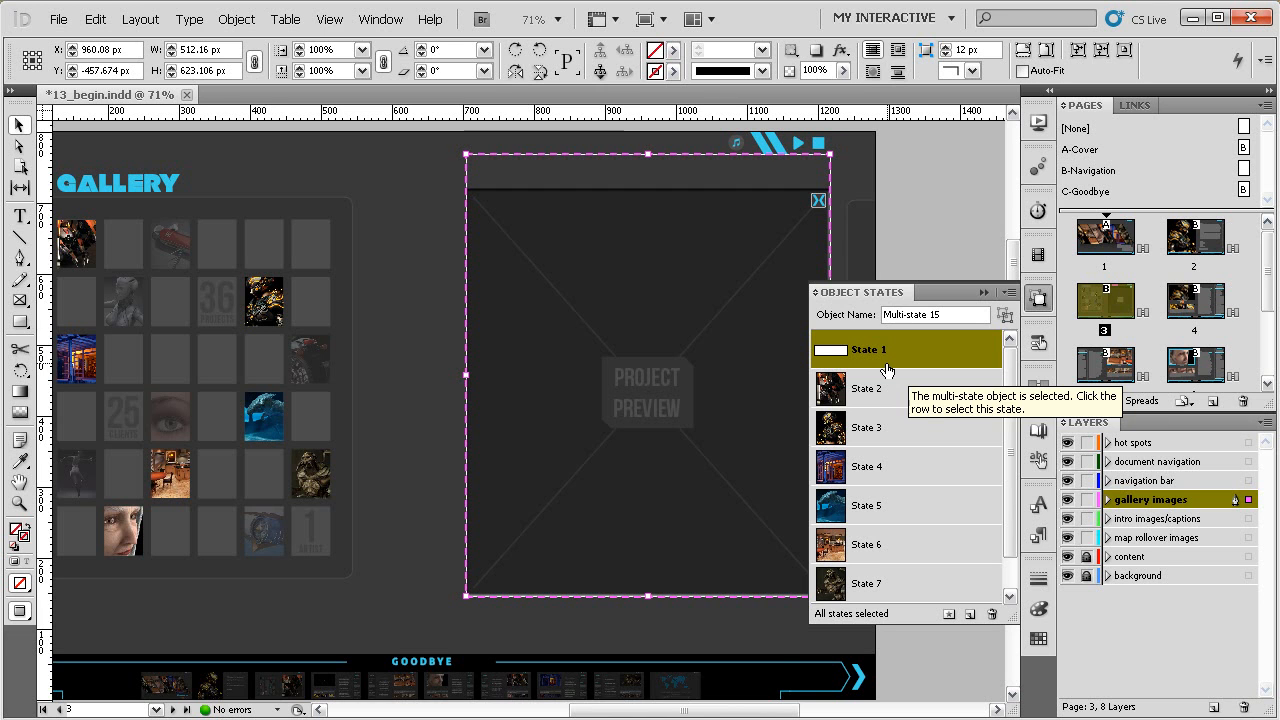
# Name the new multi-state object "GALLERY previews"
pyautogui.click(428, 324)
pyautogui.hscroll(-1, 451, 334)
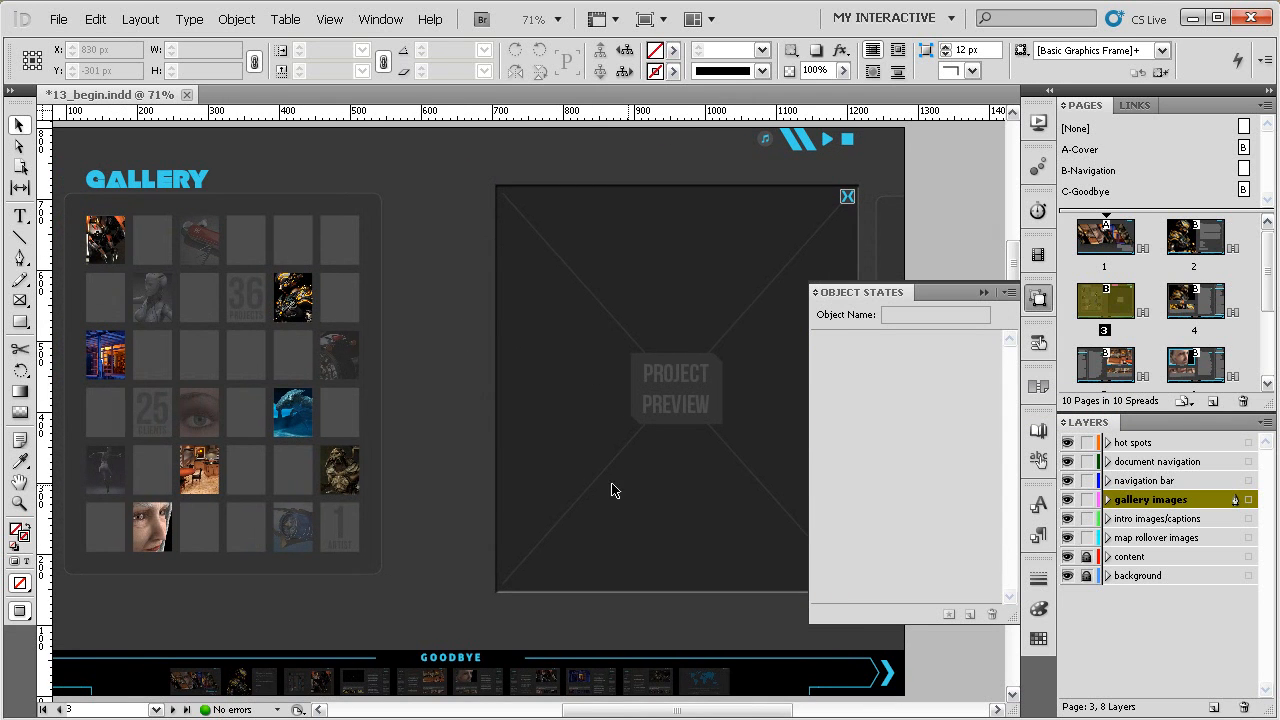
pyautogui.hscroll(2, 718, 434)
pyautogui.moveTo(429, 141); pyautogui.dragTo(565, 172)
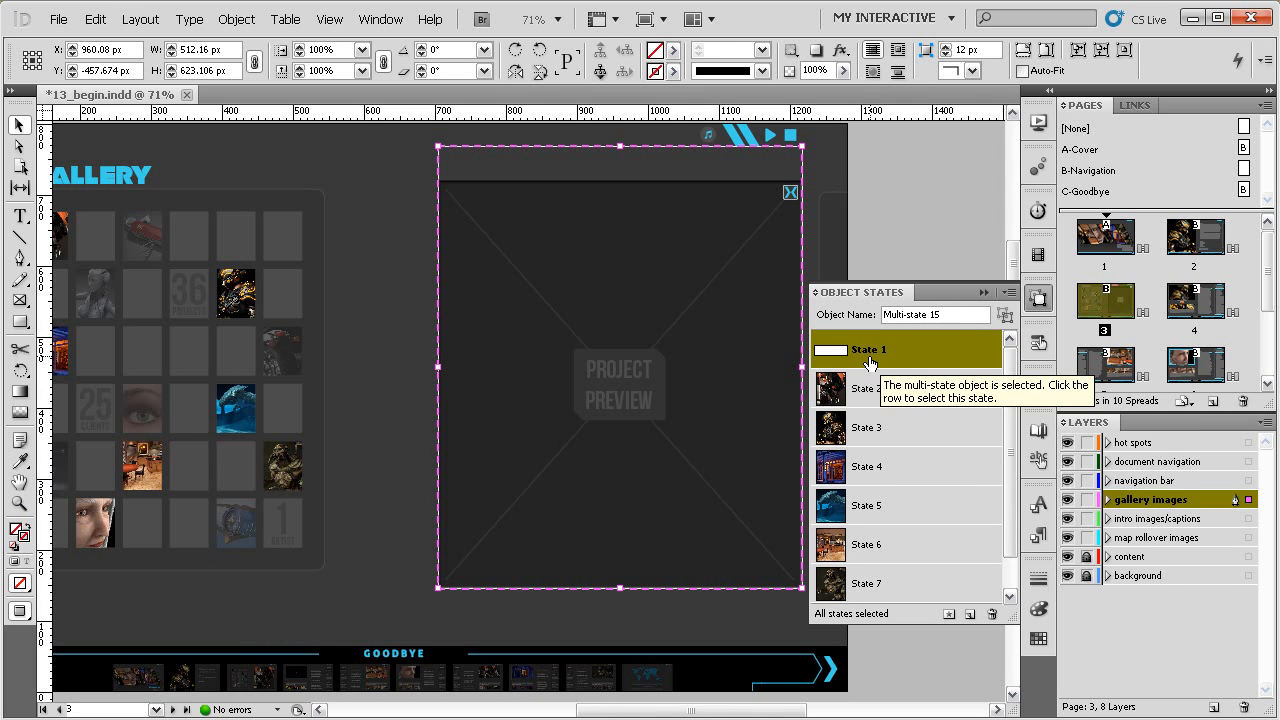
pyautogui.moveTo(946, 315); pyautogui.dragTo(848, 295)
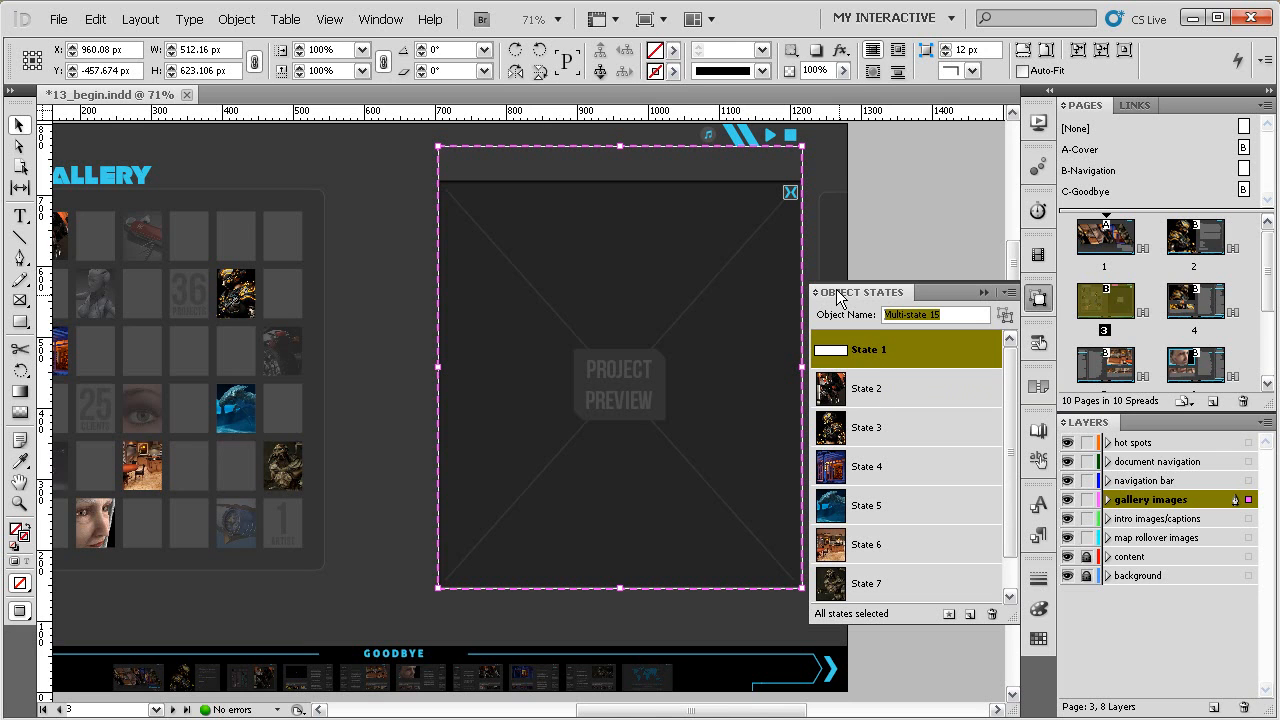
pyautogui.write('GALLERY previews')
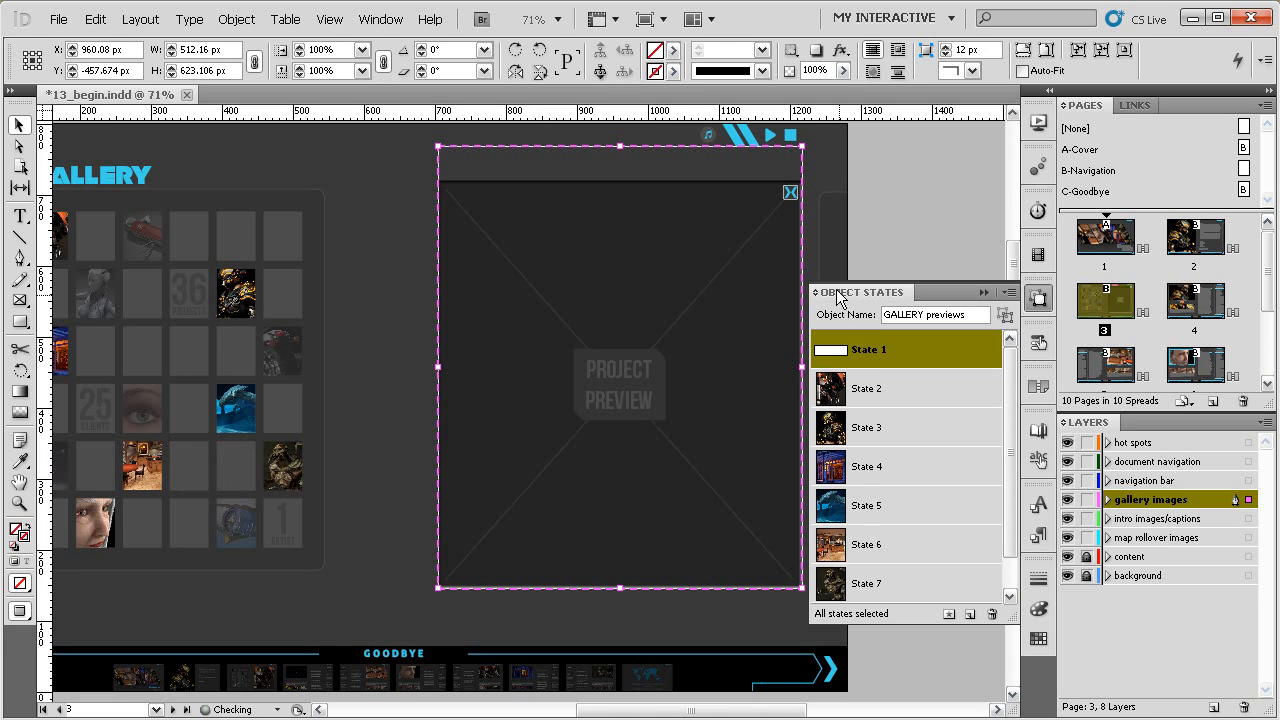
# Rename the first, empty state of the GALLERY previews object to "null" and deselect the object
pyautogui.click(868, 356)
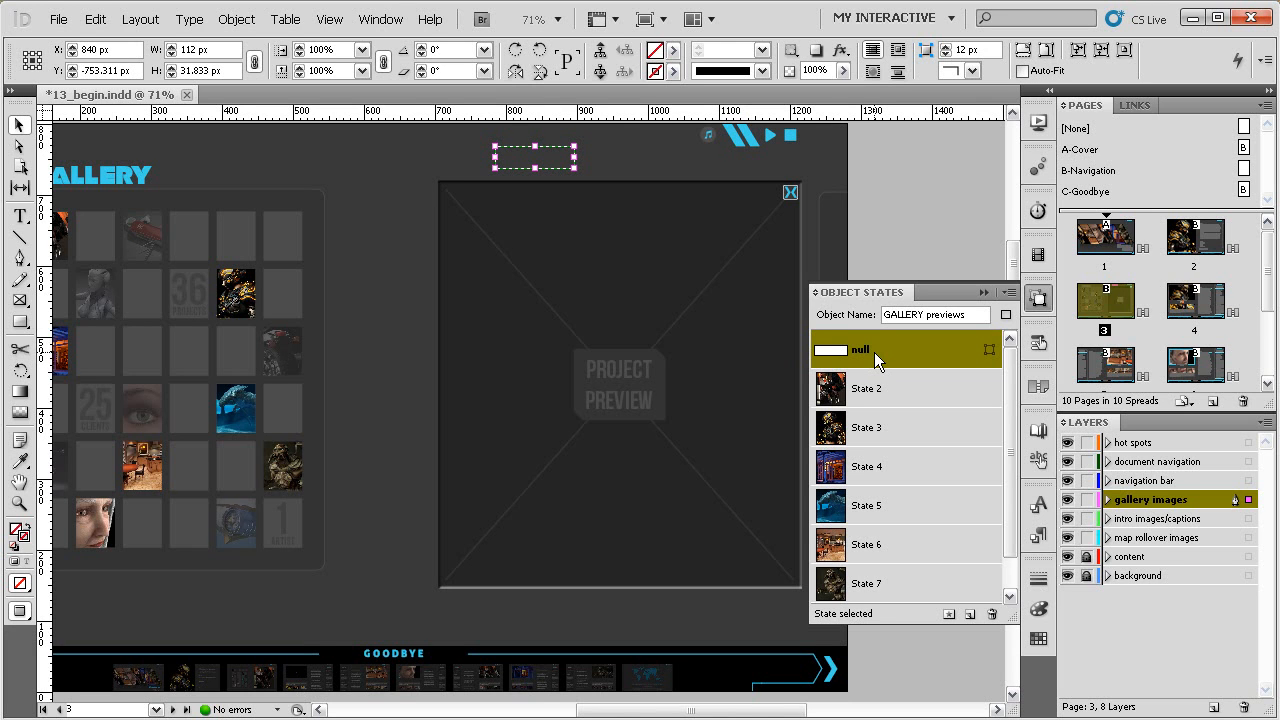
pyautogui.click(385, 224)
pyautogui.moveTo(485, 253); pyautogui.dragTo(481, 252)
pyautogui.moveTo(662, 285); pyautogui.dragTo(720, 297)
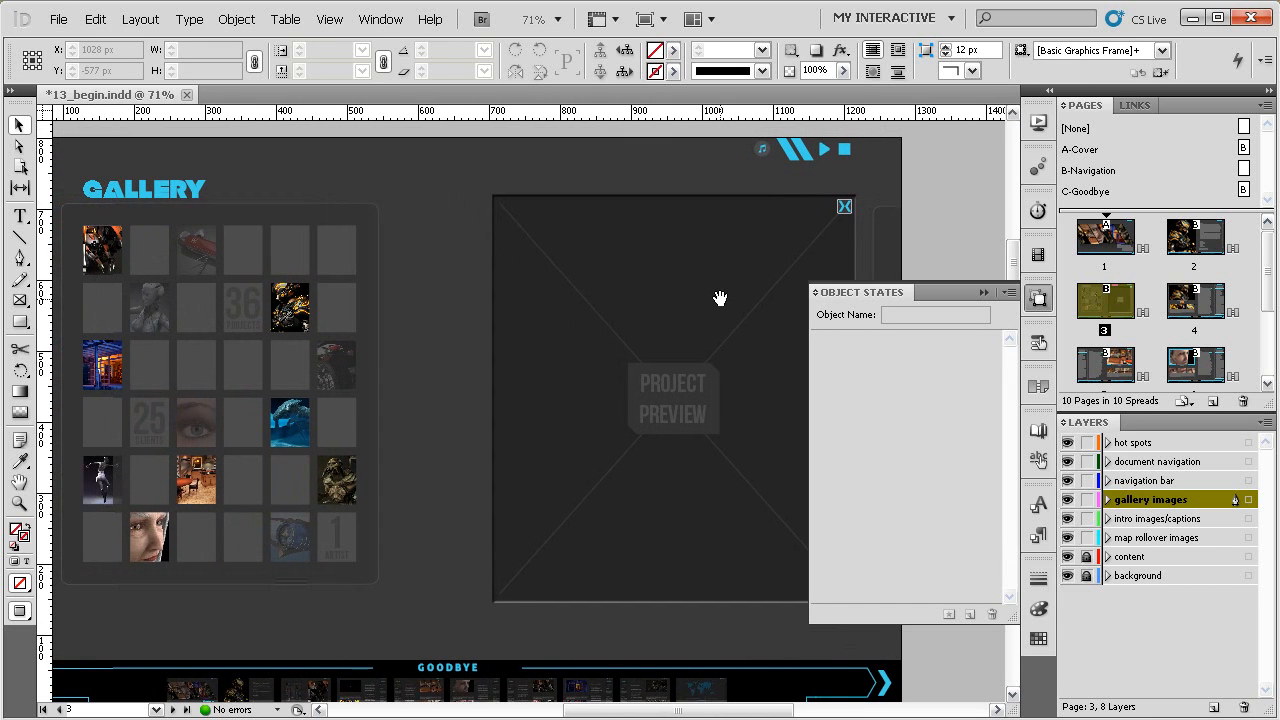
pyautogui.click(1038, 300)
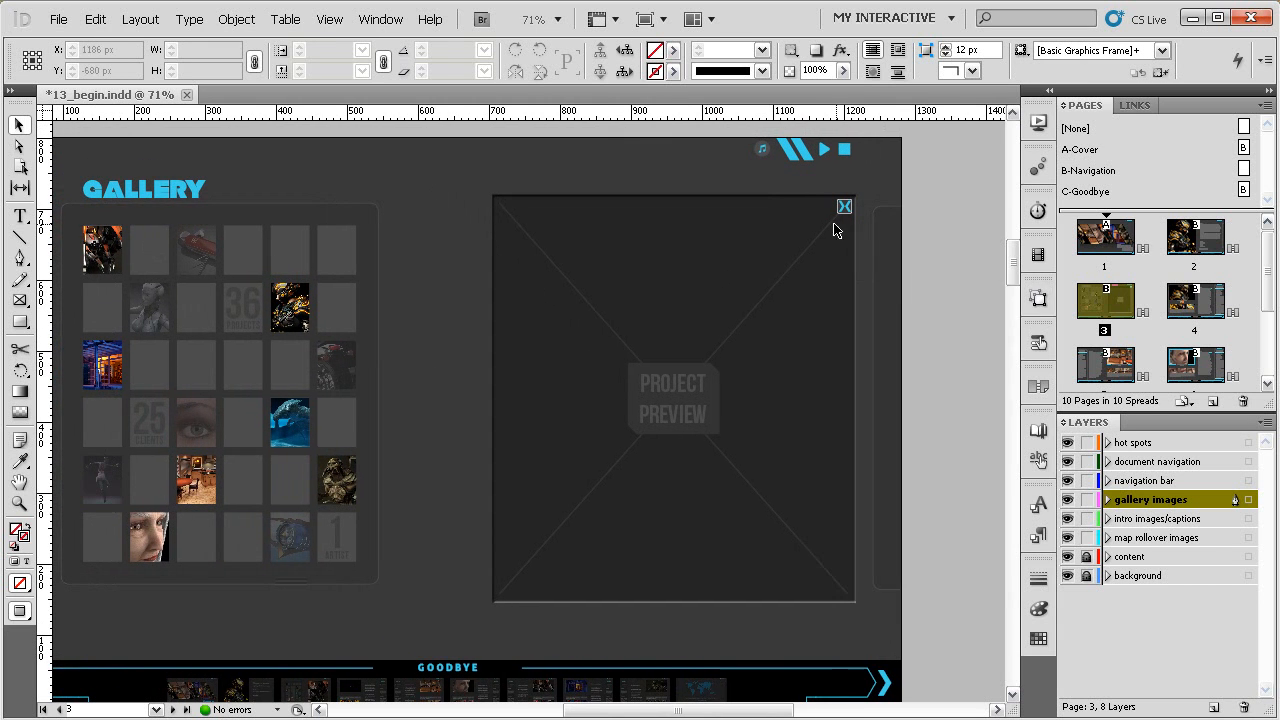
# Set up the close icon at the preview area's corner as a button named "GALLERY preview close"
pyautogui.hotkey('ctrl', 'space')
pyautogui.moveTo(912, 170); pyautogui.dragTo(771, 303)
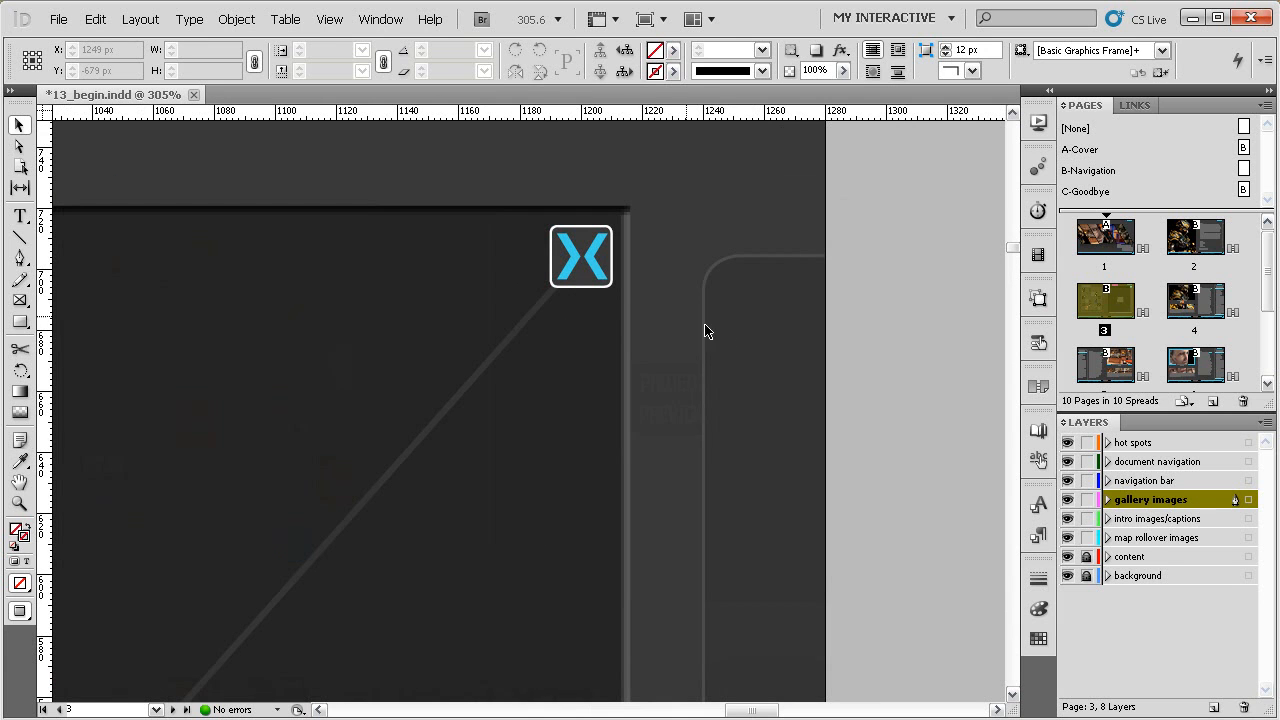
pyautogui.click(592, 266)
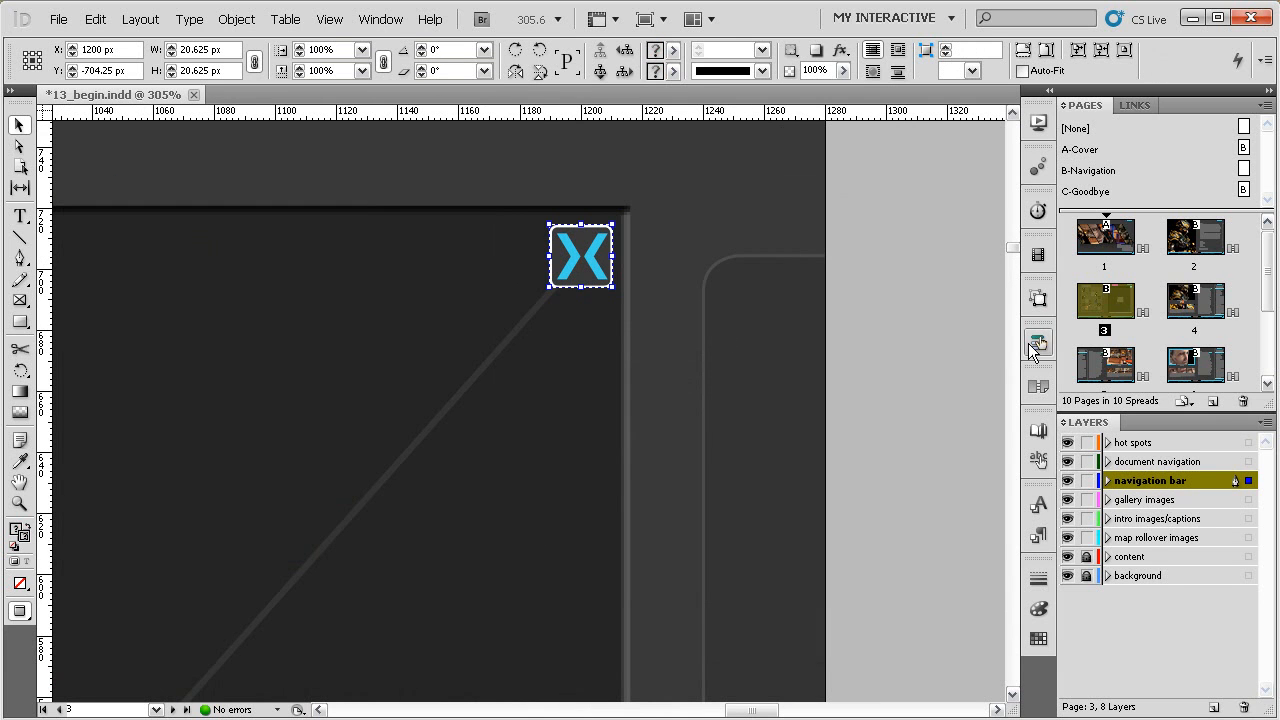
pyautogui.click(1037, 344)
pyautogui.click(846, 356)
pyautogui.write('GALLERY preview close')
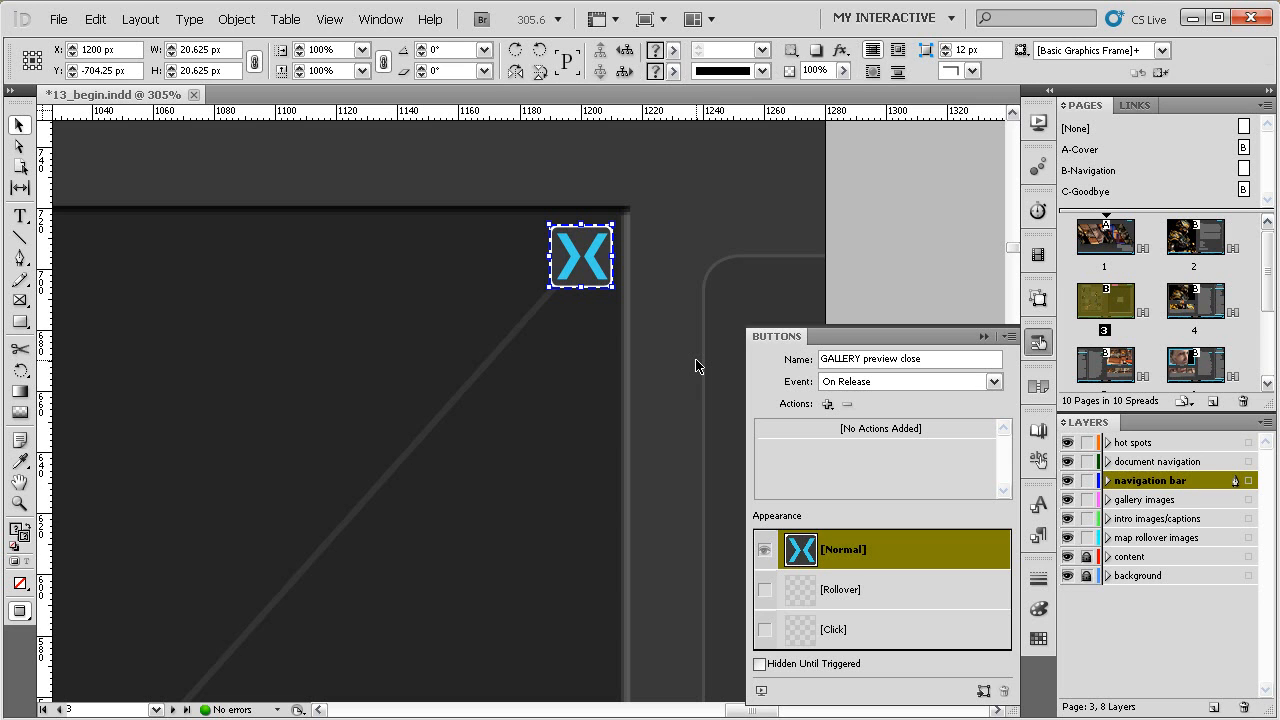
# Cut the close button from the page and select the GALLERY previews multi-state object
pyautogui.click(696, 360)
pyautogui.click(1036, 300)
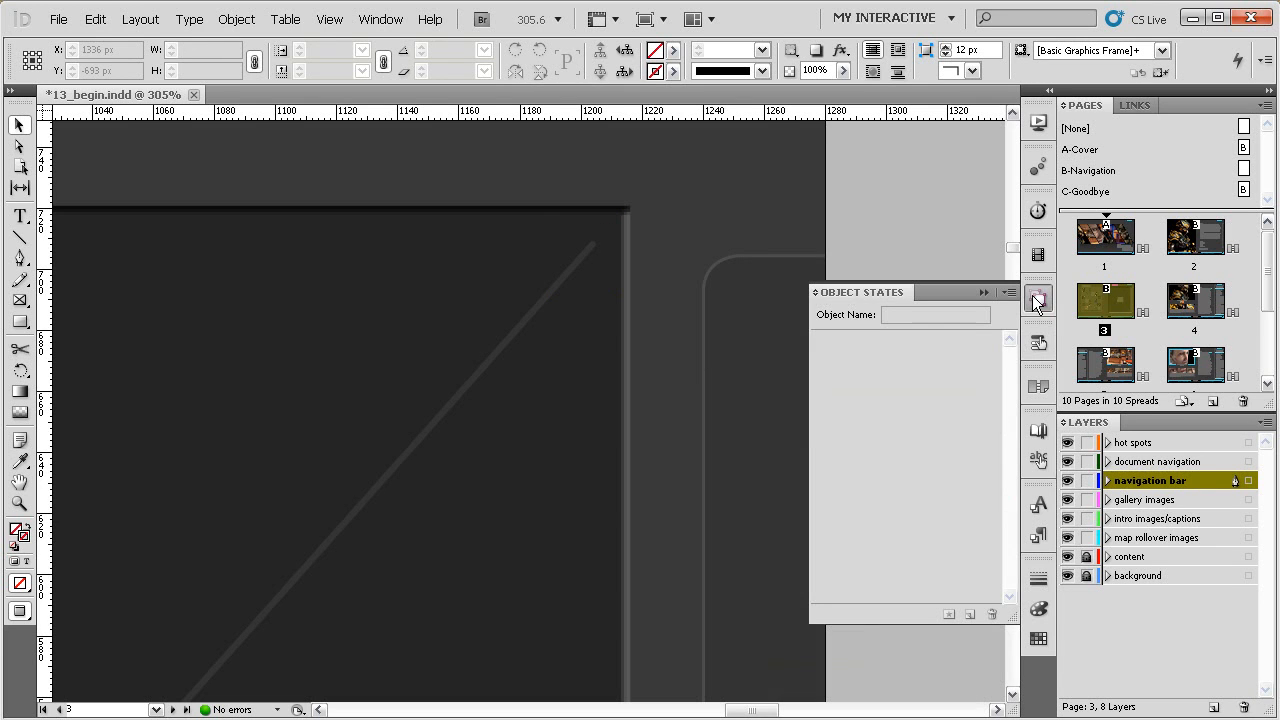
pyautogui.moveTo(290, 301); pyautogui.dragTo(451, 286)
pyautogui.keyDown('ctrl'); pyautogui.keyDown('alt'); pyautogui.click(409, 314); pyautogui.keyUp('alt'); pyautogui.keyUp('ctrl')
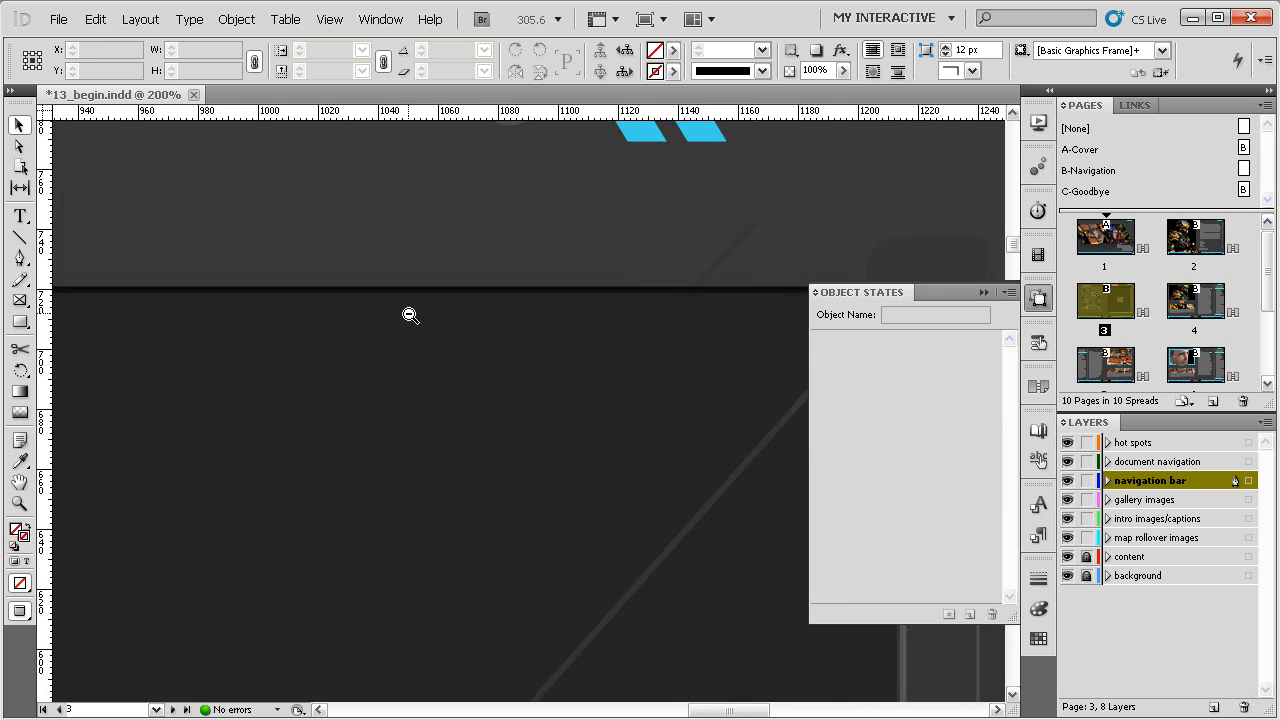
pyautogui.keyDown('ctrl'); pyautogui.keyDown('alt'); pyautogui.click(409, 314); pyautogui.keyUp('alt'); pyautogui.keyUp('ctrl')
pyautogui.keyDown('ctrl'); pyautogui.keyDown('alt'); pyautogui.click(409, 314); pyautogui.keyUp('alt'); pyautogui.keyUp('ctrl')
pyautogui.keyDown('ctrl'); pyautogui.keyDown('alt'); pyautogui.click(409, 314); pyautogui.keyUp('alt'); pyautogui.keyUp('ctrl')
pyautogui.moveTo(416, 505); pyautogui.dragTo(308, 316)
pyautogui.moveTo(380, 279); pyautogui.dragTo(311, 312)
pyautogui.moveTo(441, 390); pyautogui.dragTo(389, 355)
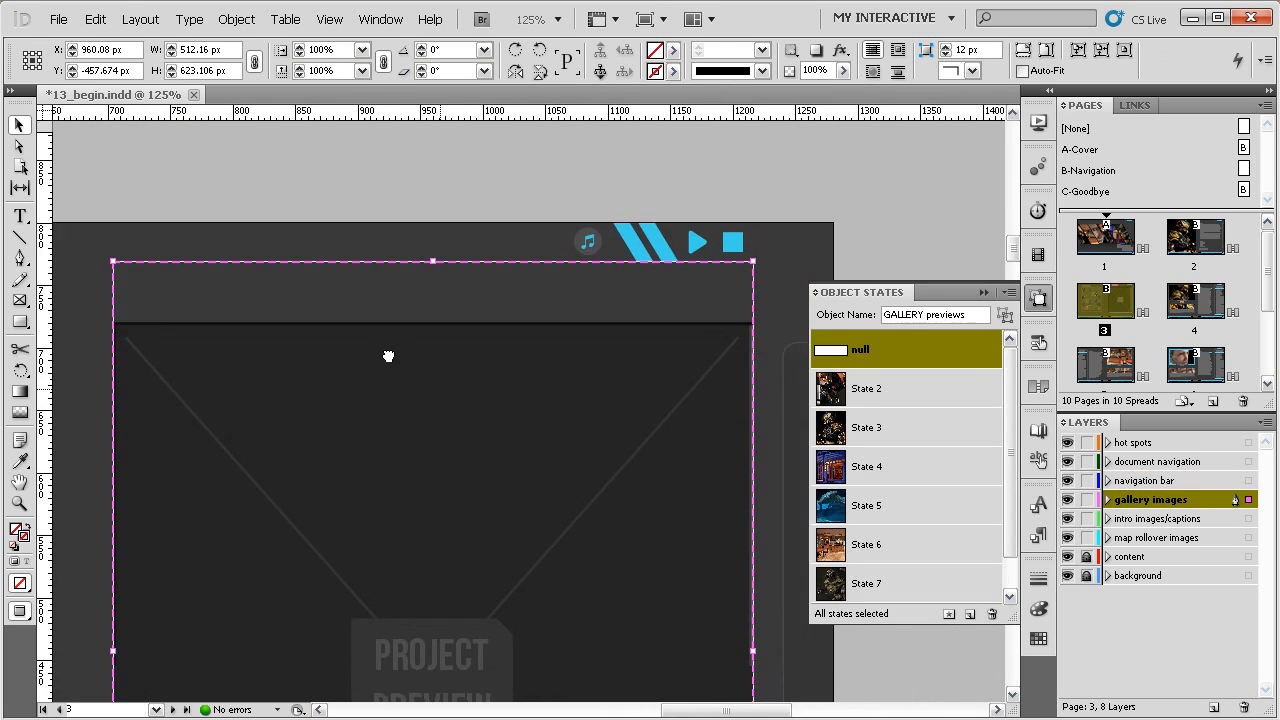
# Paste the close button into State 2 of the GALLERY previews object
pyautogui.click(888, 389)
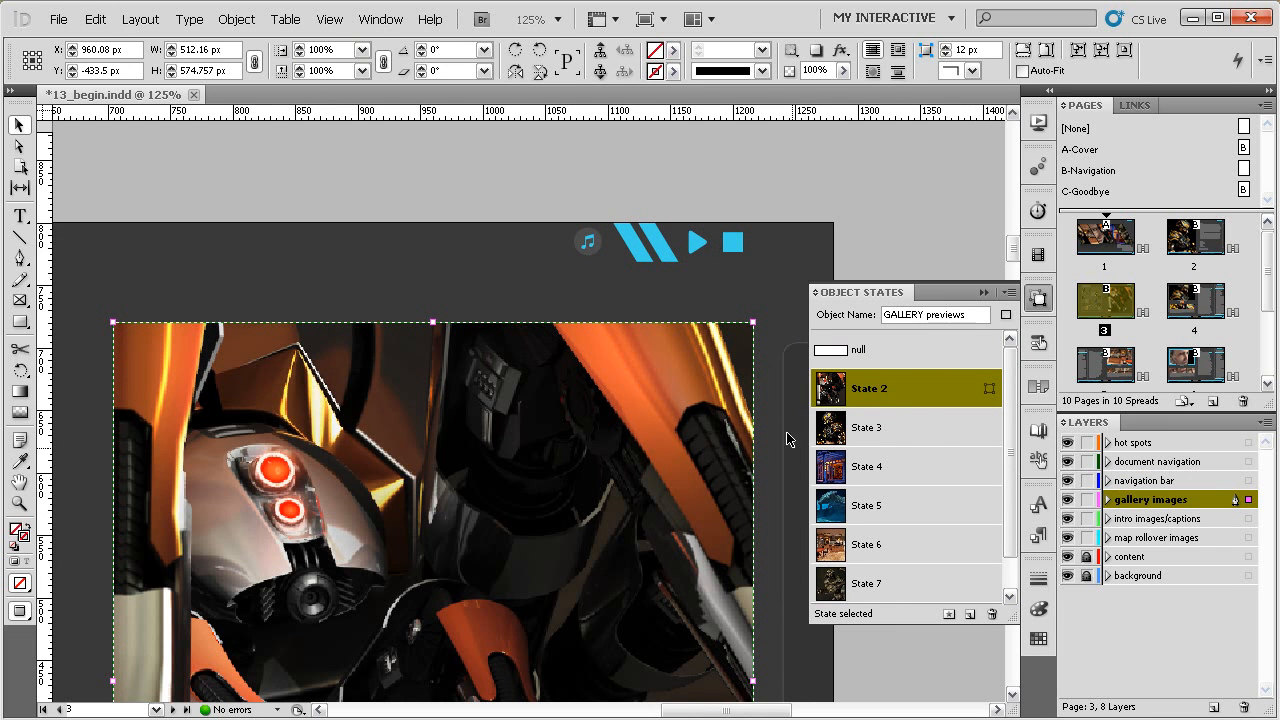
pyautogui.click(945, 615)
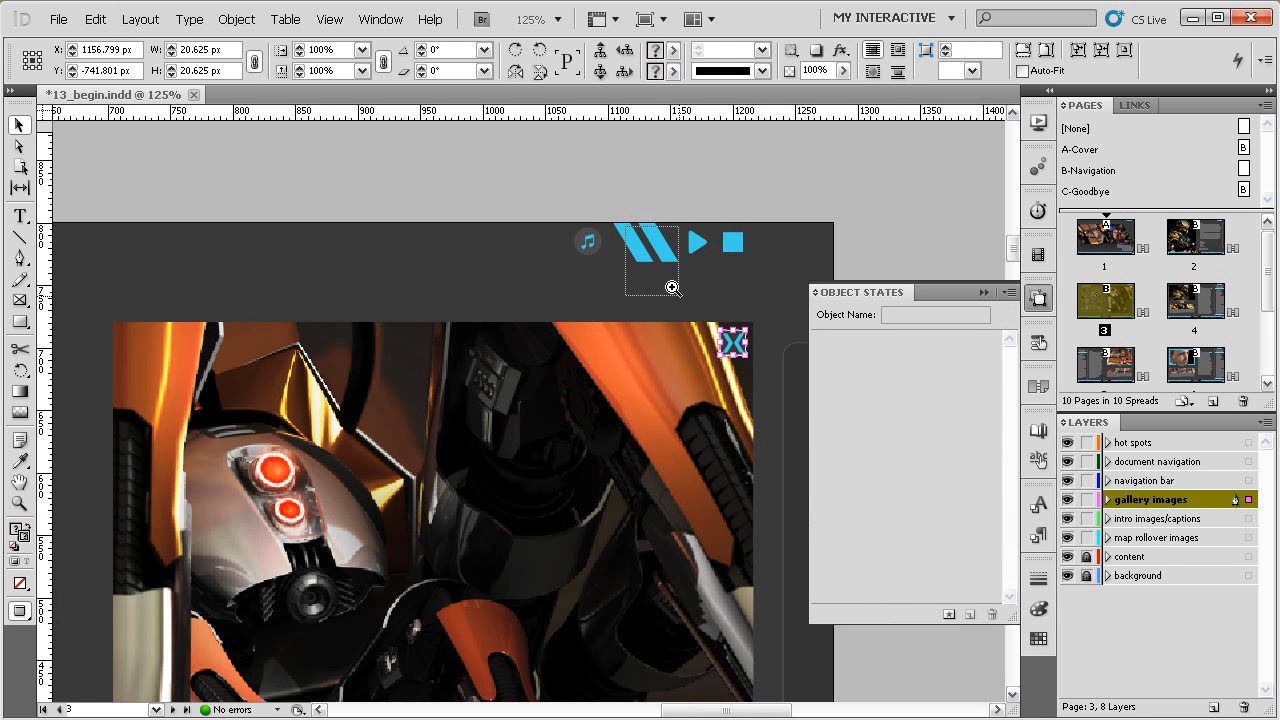
pyautogui.moveTo(552, 476); pyautogui.dragTo(625, 460)
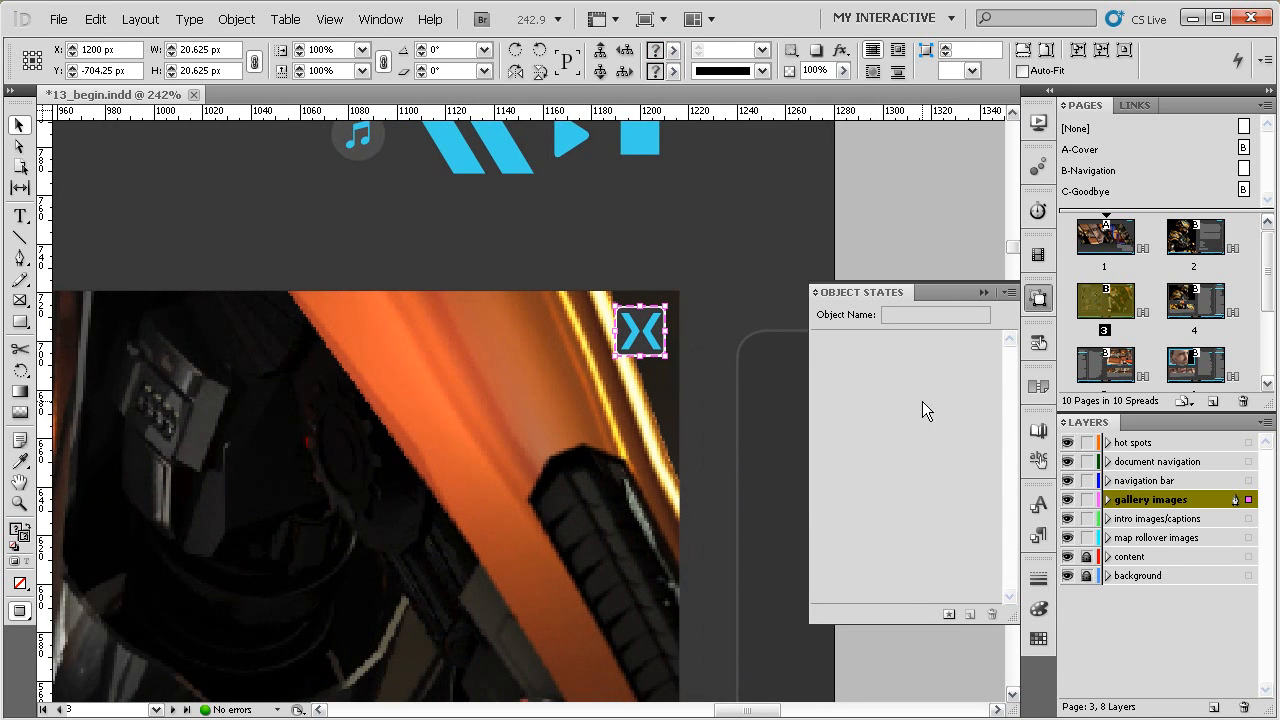
# Give State 2's close button a Go To State action targeting the null state of GALLERY previews, then deselect it
pyautogui.click(1038, 342)
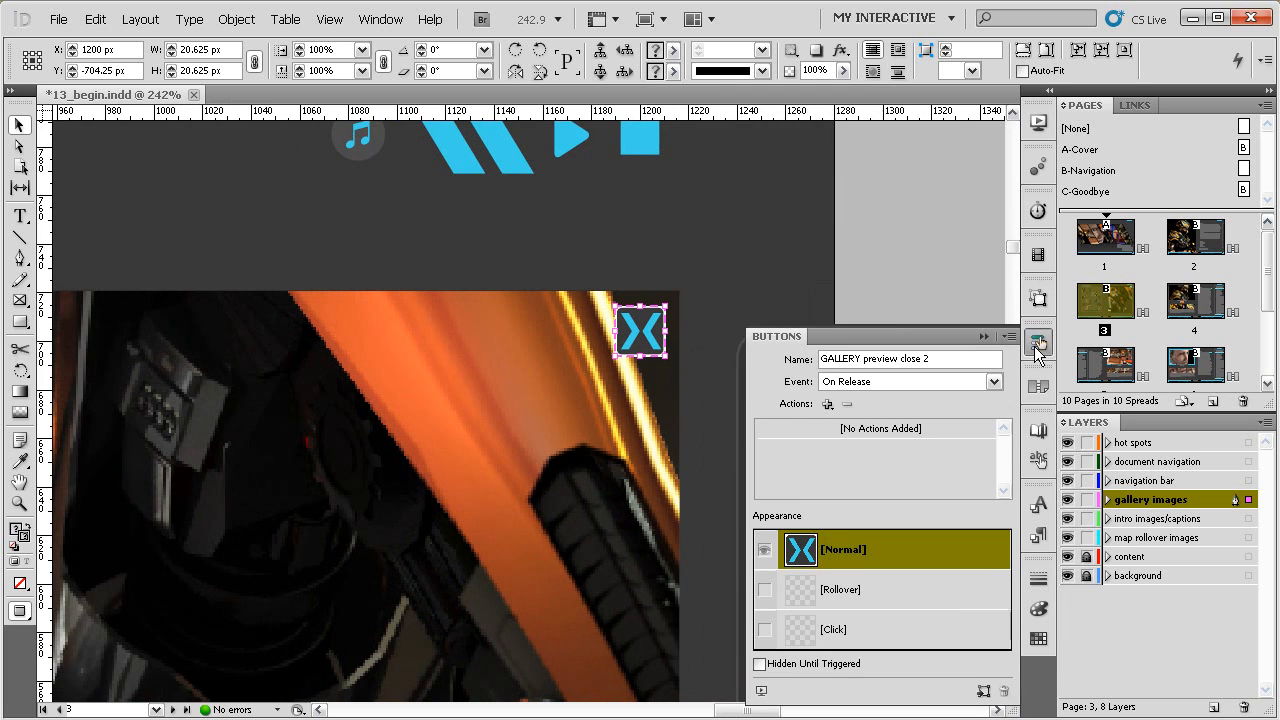
pyautogui.click(827, 404)
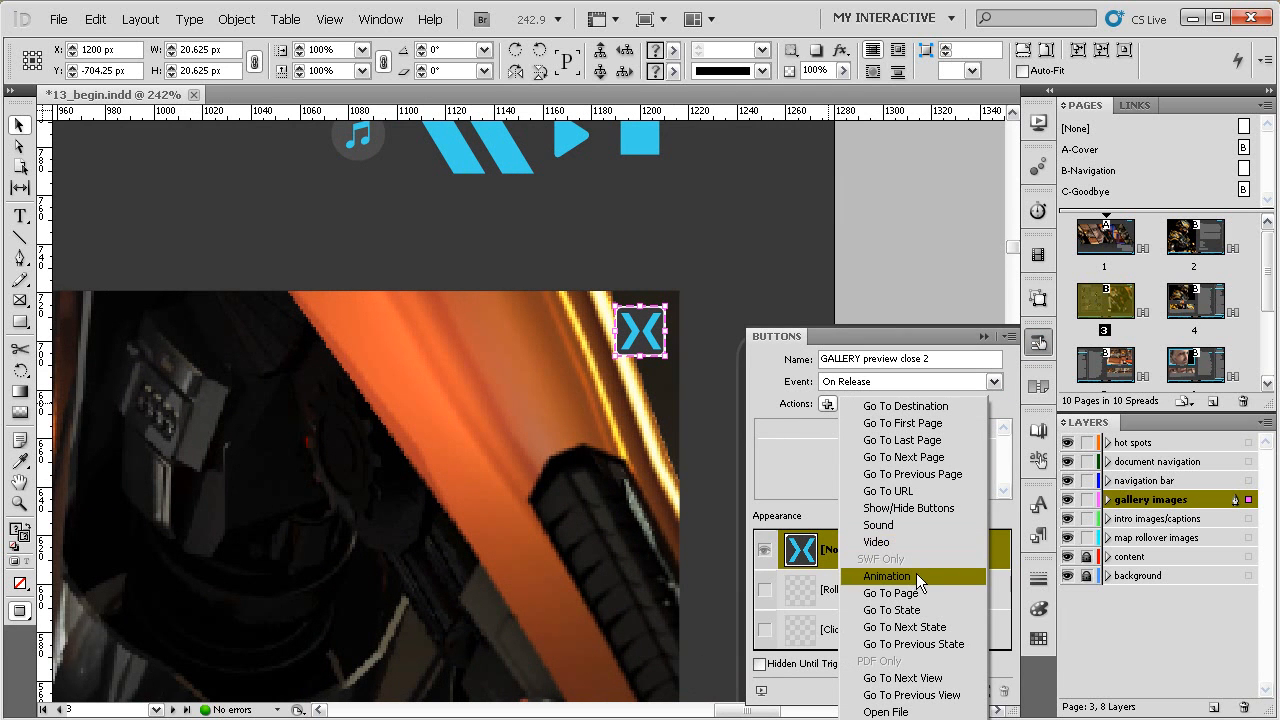
pyautogui.click(929, 605)
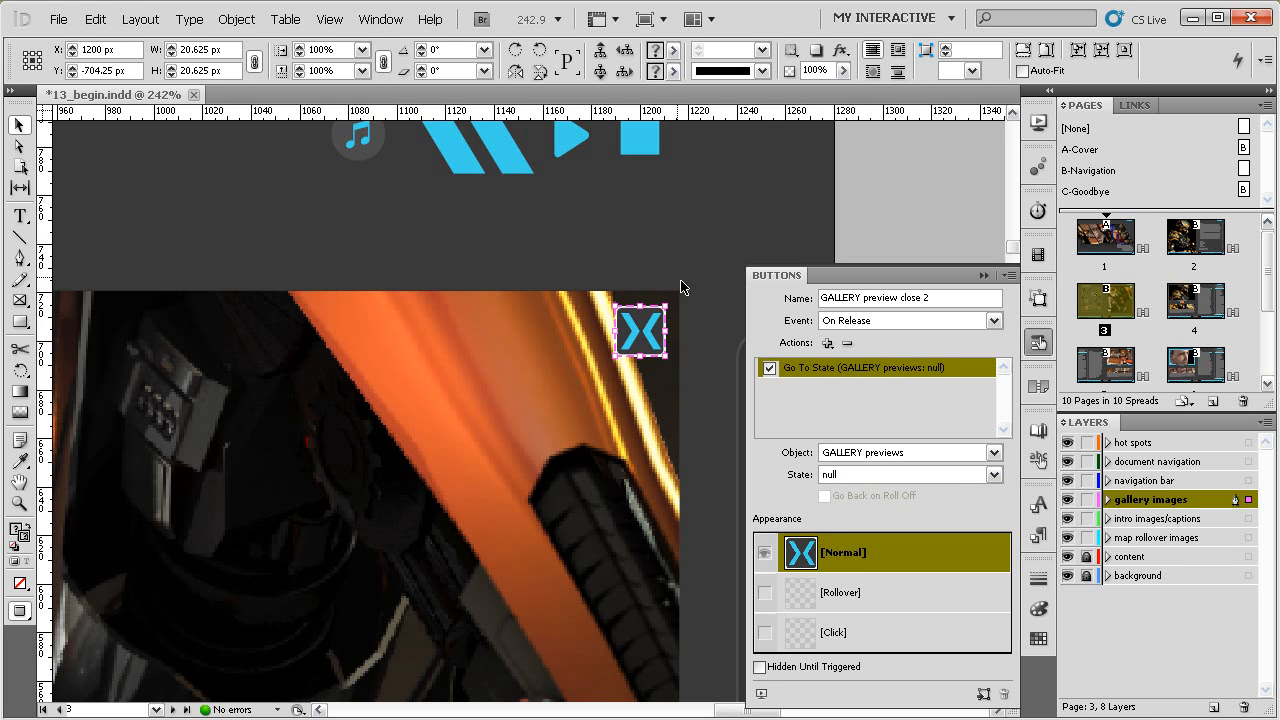
pyautogui.click(627, 262)
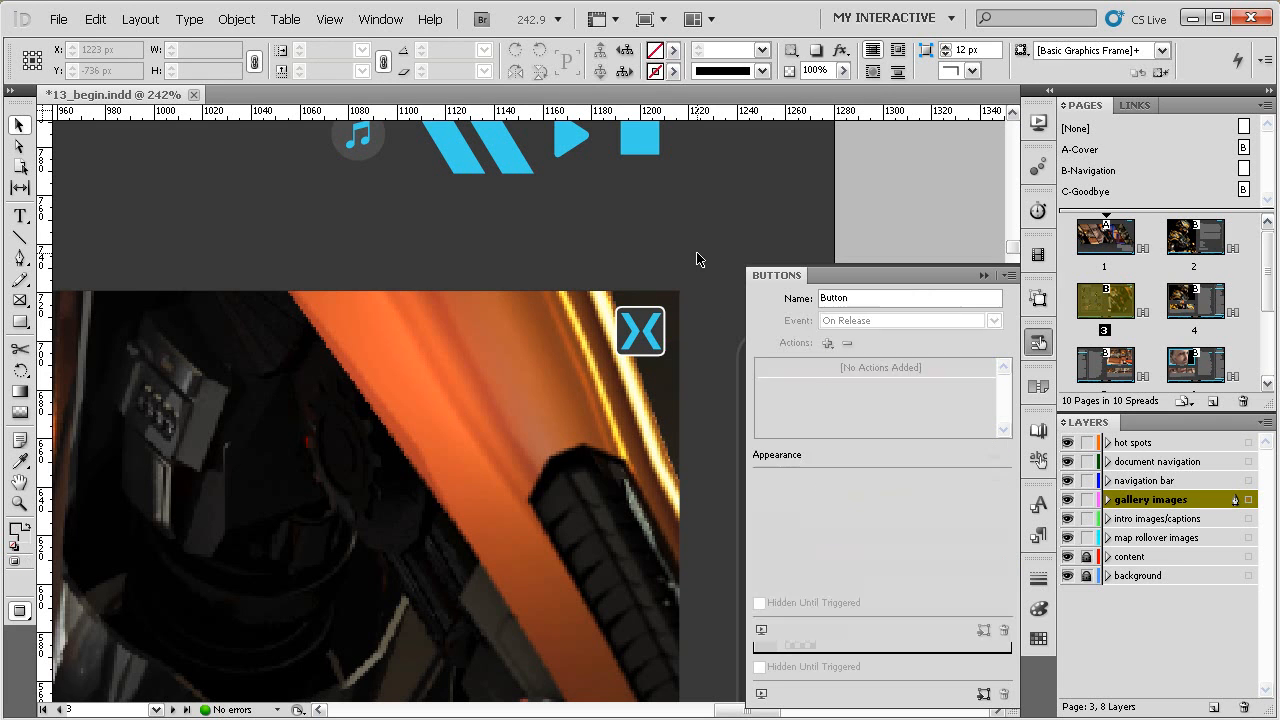
# Paste the close button into State 3 of GALLERY previews and give it a Go To State action targeting null
pyautogui.click(463, 338)
pyautogui.click(1038, 298)
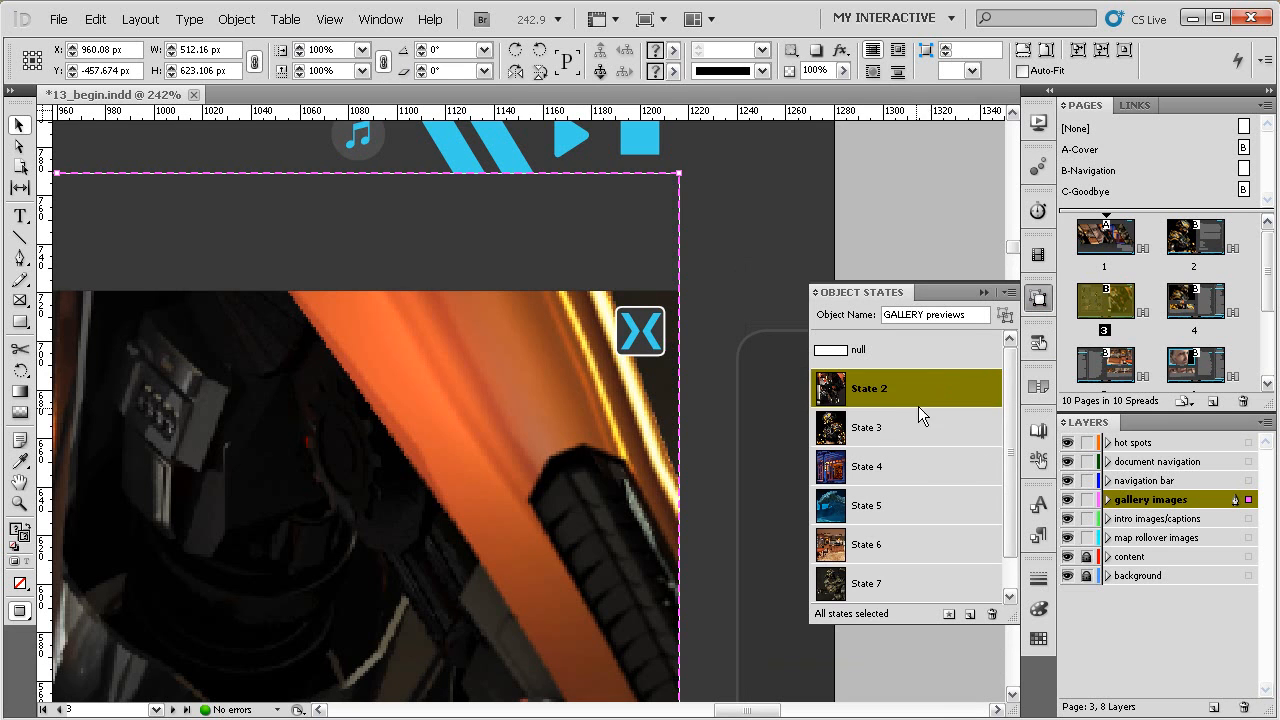
pyautogui.click(862, 427)
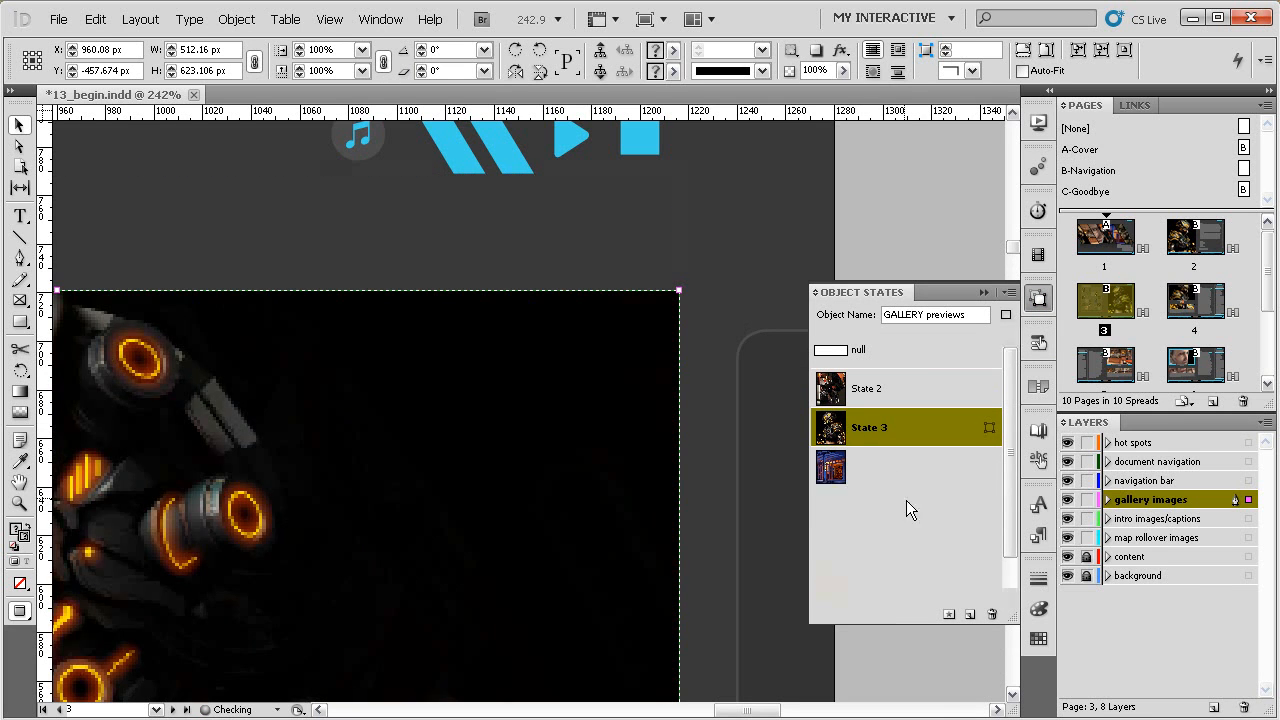
pyautogui.click(949, 616)
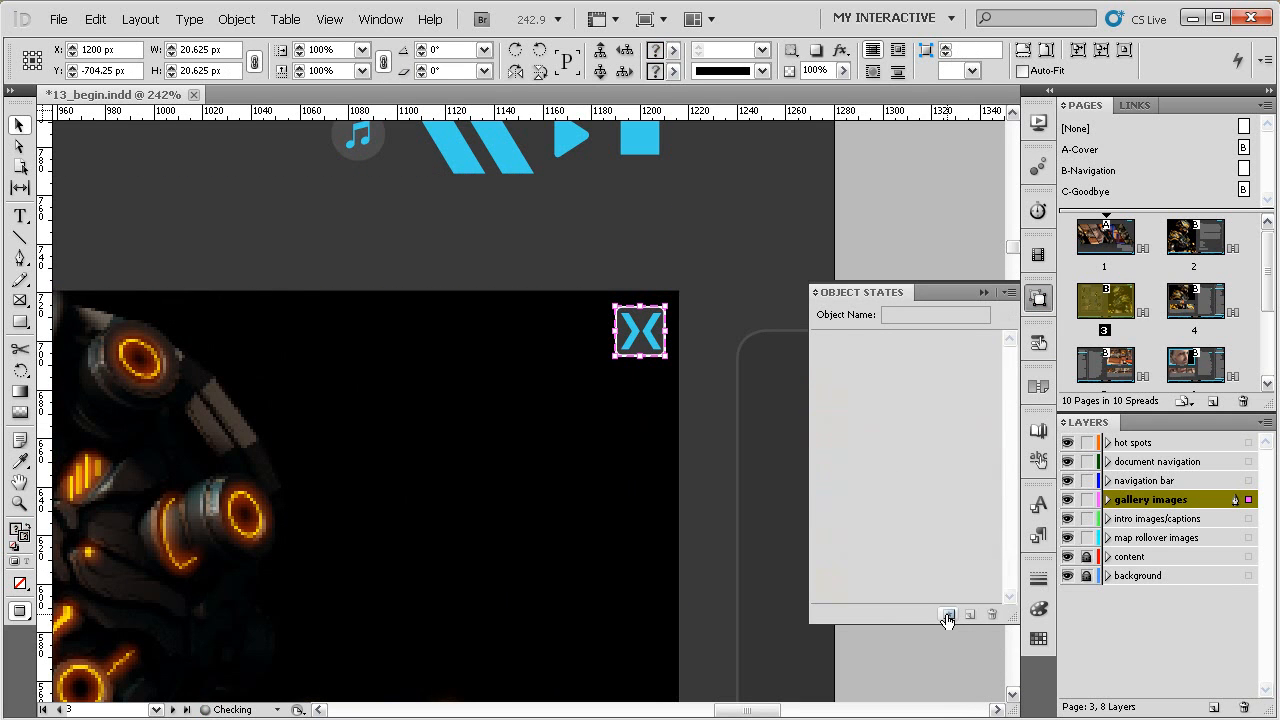
pyautogui.click(1038, 343)
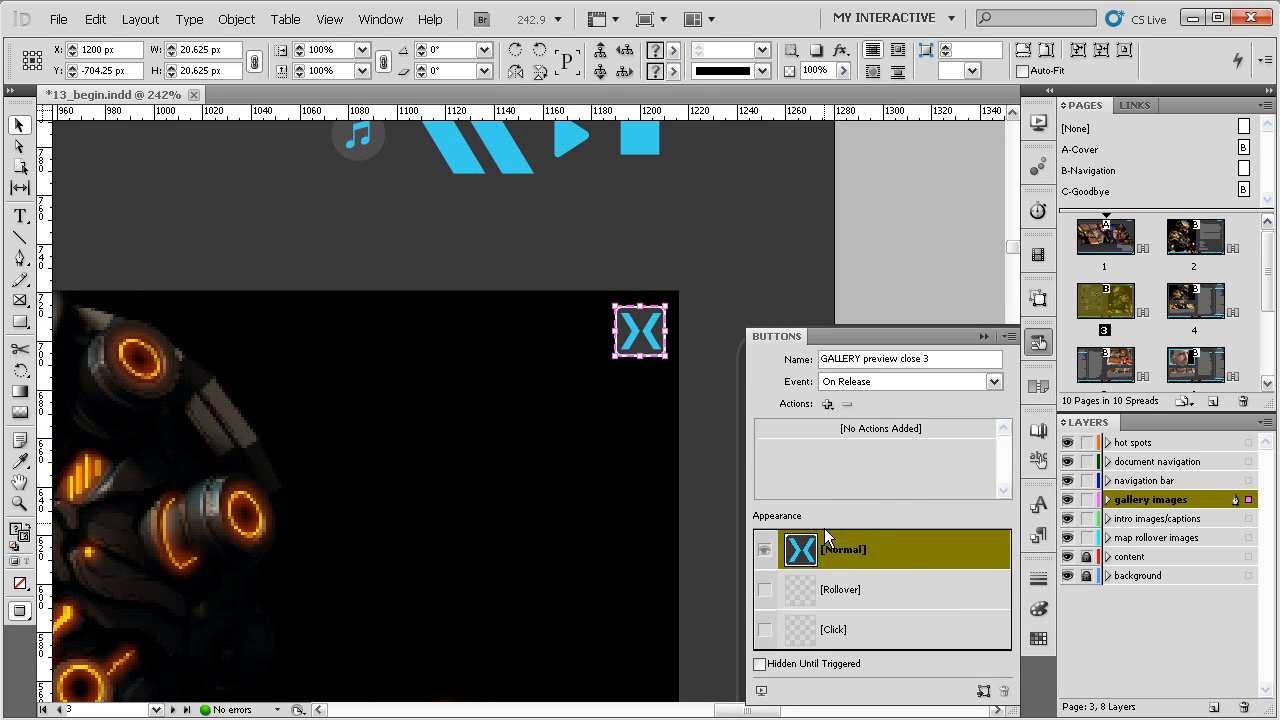
pyautogui.click(827, 406)
pyautogui.click(896, 598)
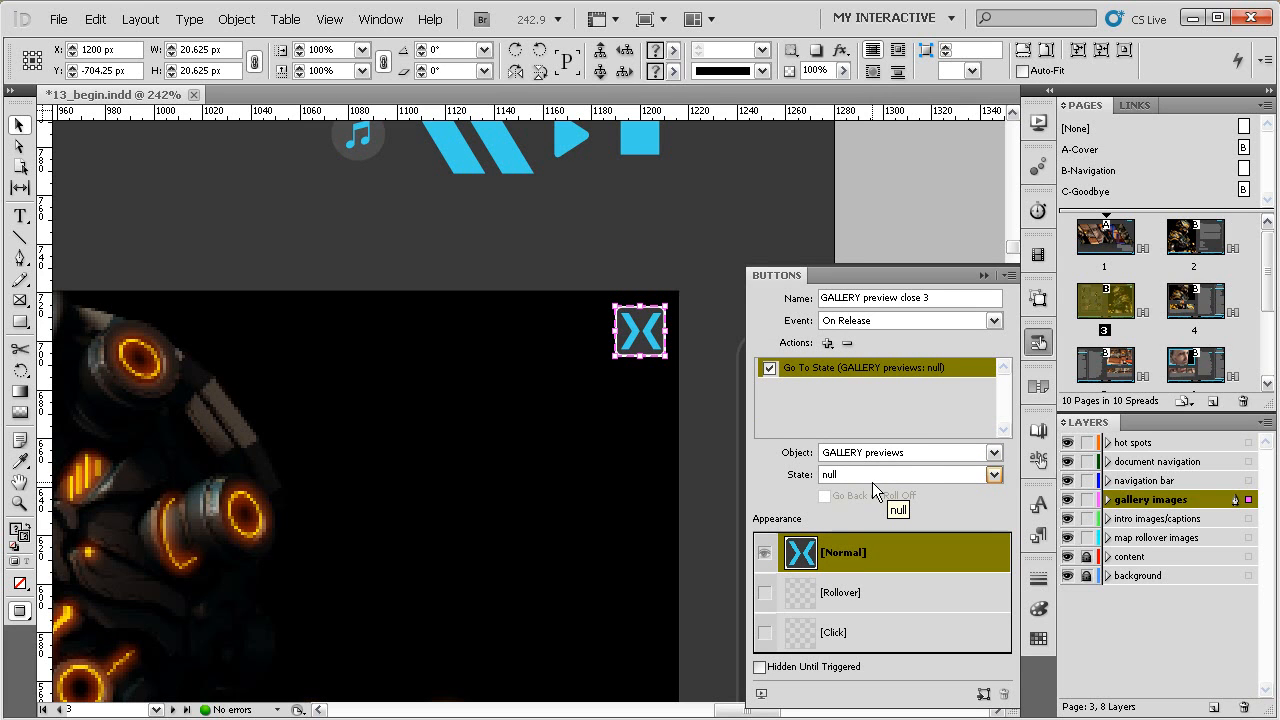
pyautogui.click(562, 231)
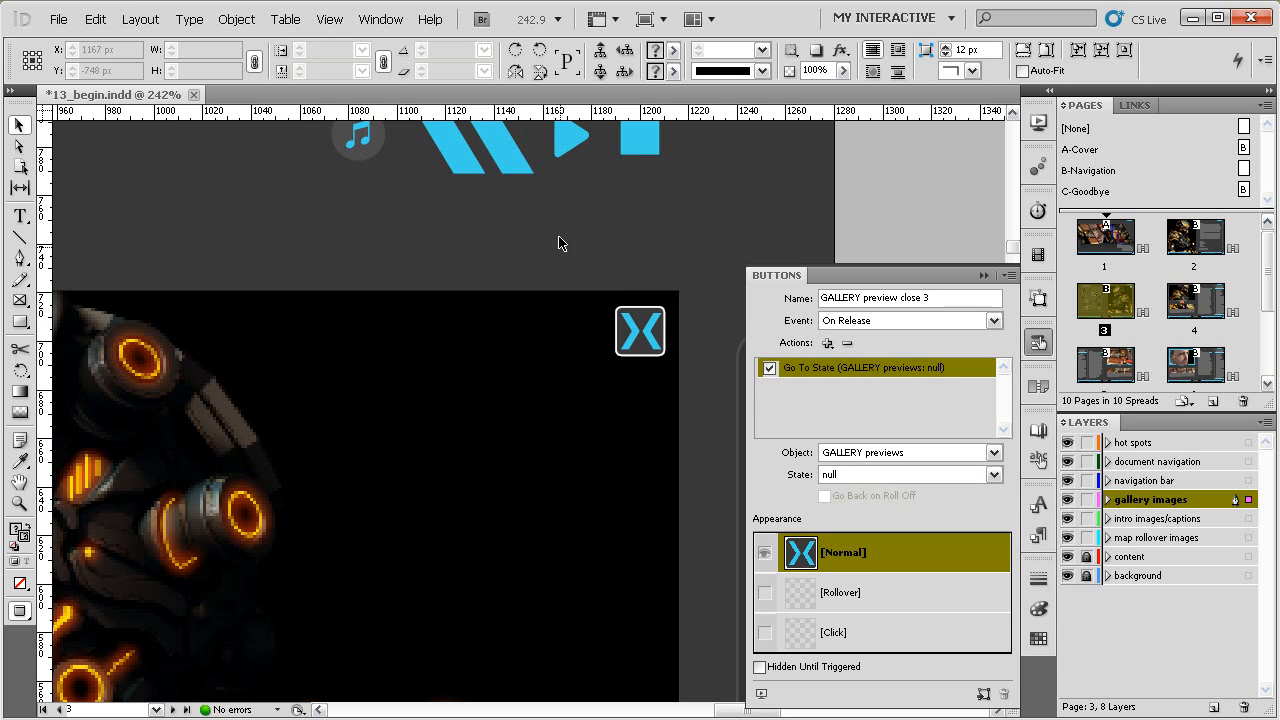
# Paste the close button into State 4 of GALLERY previews and add a Go To State action to it
pyautogui.click(546, 330)
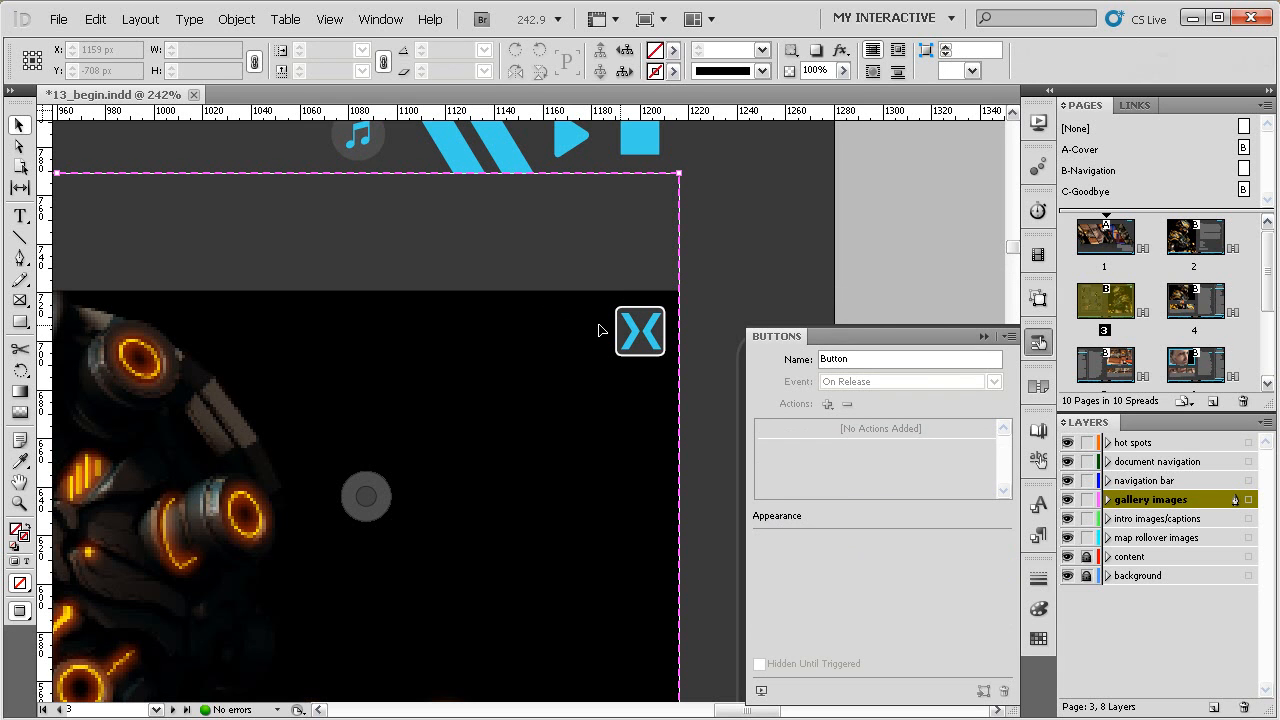
pyautogui.click(1039, 299)
pyautogui.click(904, 468)
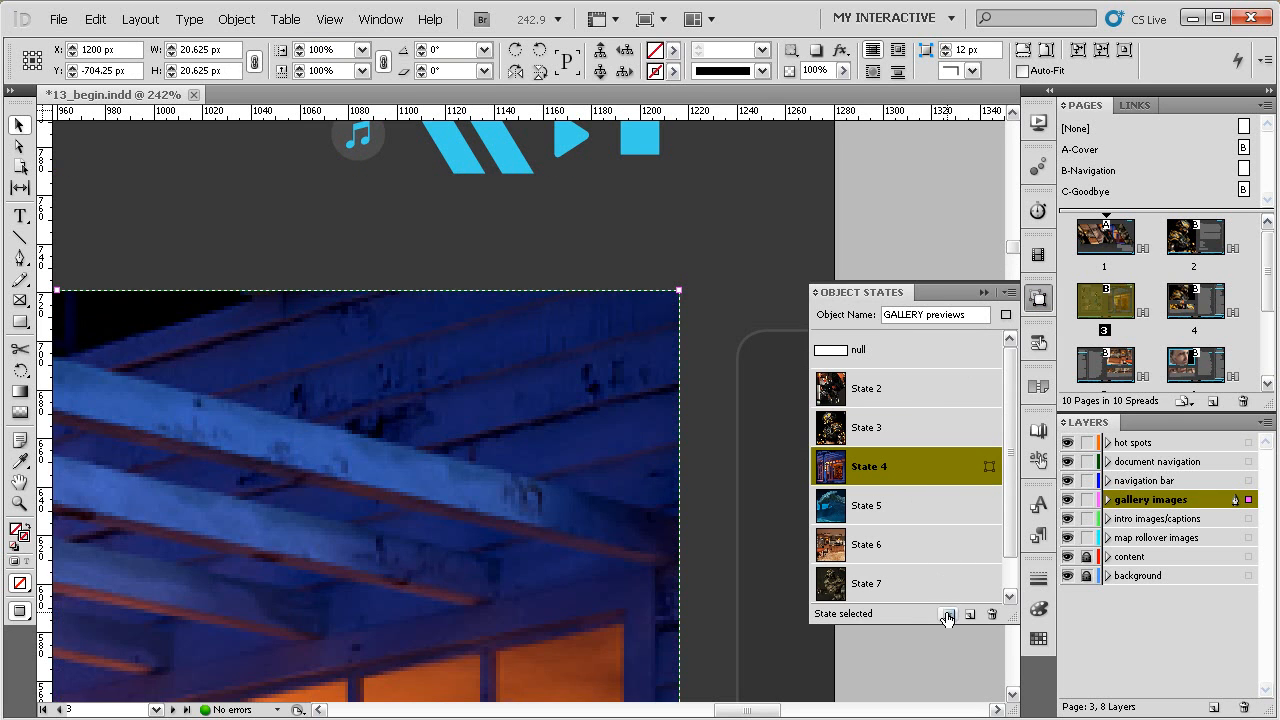
pyautogui.click(948, 614)
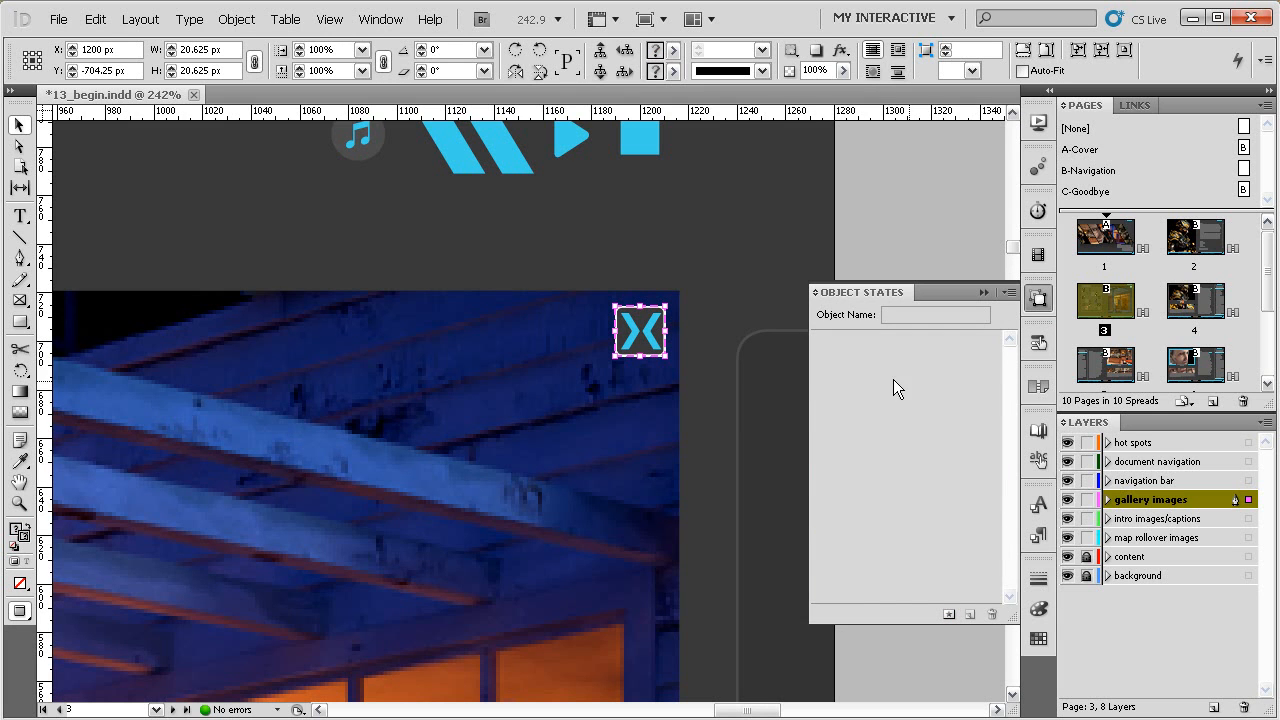
pyautogui.click(1039, 343)
pyautogui.click(826, 405)
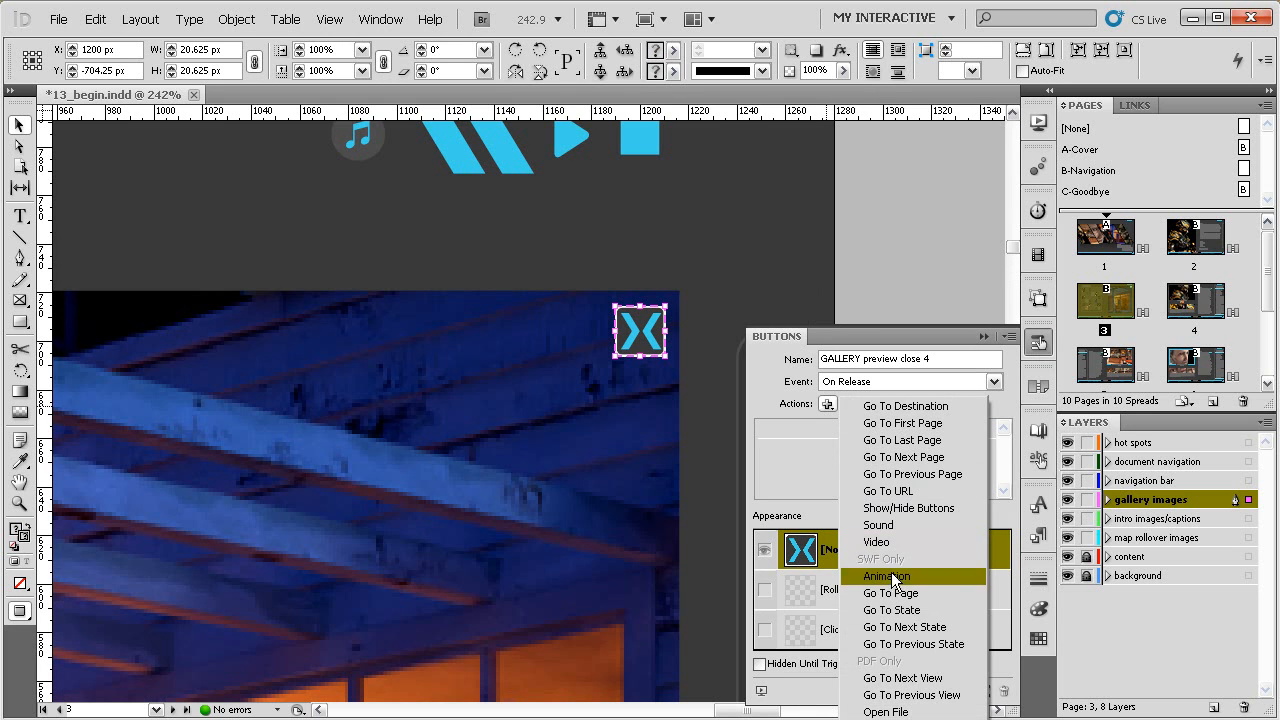
pyautogui.click(917, 606)
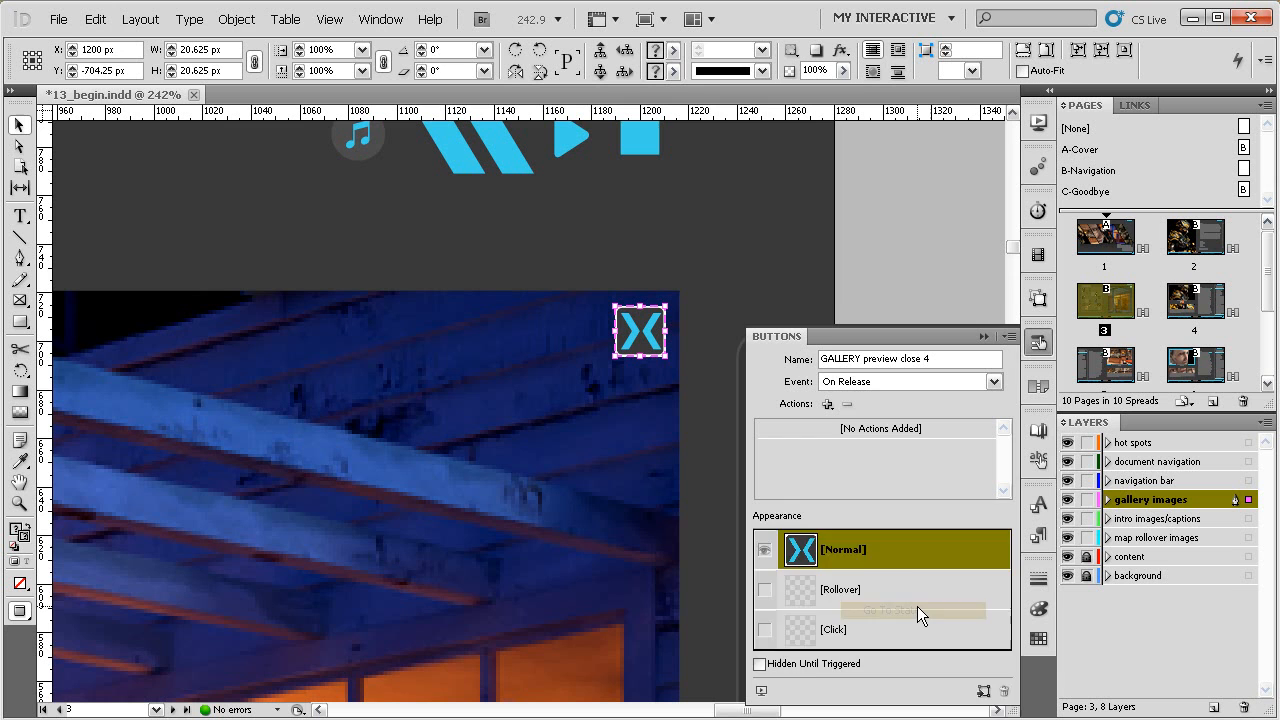
pyautogui.click(594, 240)
# Paste the close button into State 5 of GALLERY previews and give it a Go To State action targeting null
pyautogui.click(563, 349)
pyautogui.click(1039, 298)
pyautogui.click(880, 505)
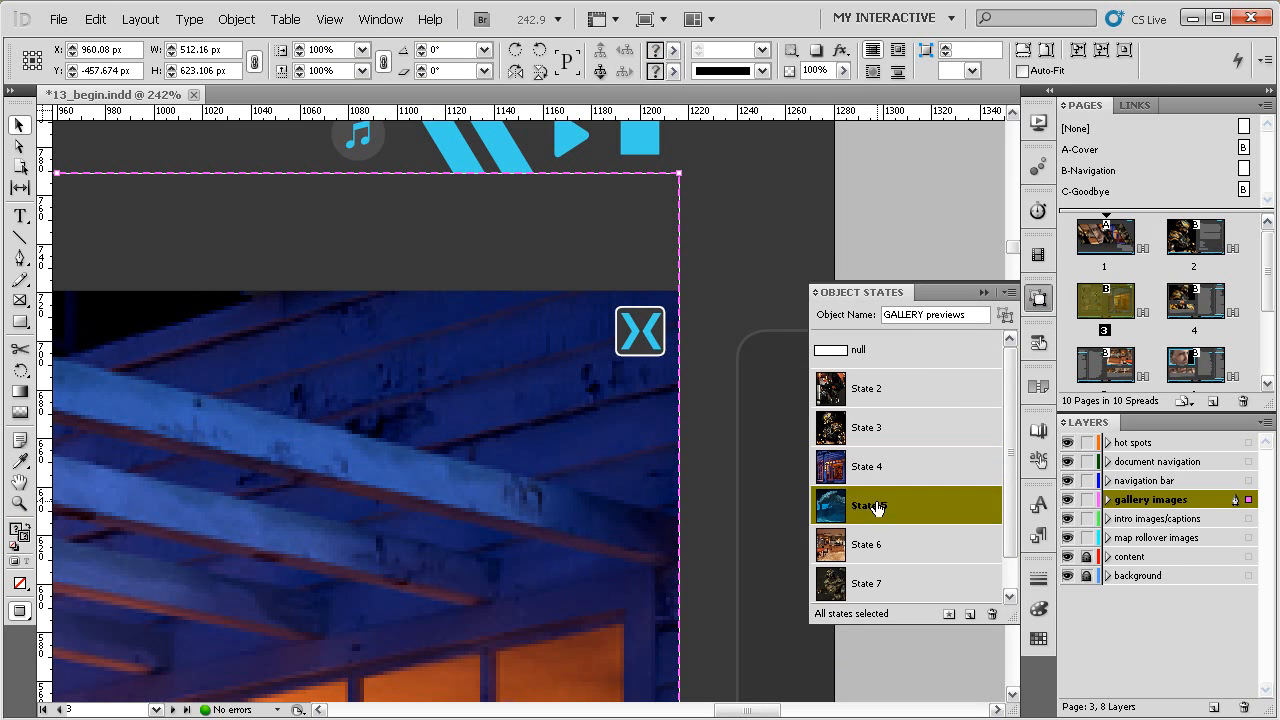
pyautogui.click(948, 612)
pyautogui.click(1039, 342)
pyautogui.click(827, 404)
pyautogui.click(914, 604)
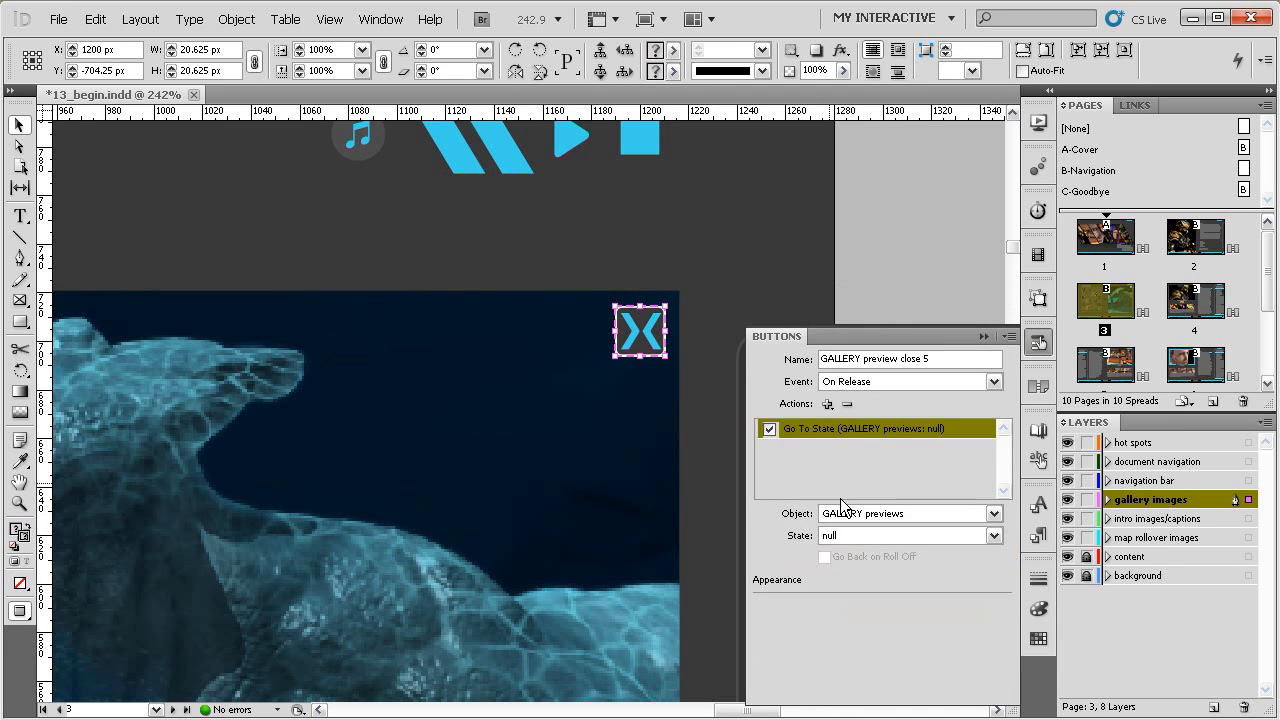
# Paste the close button into State 6 of GALLERY previews and give it a Go To State action targeting null
pyautogui.click(363, 494)
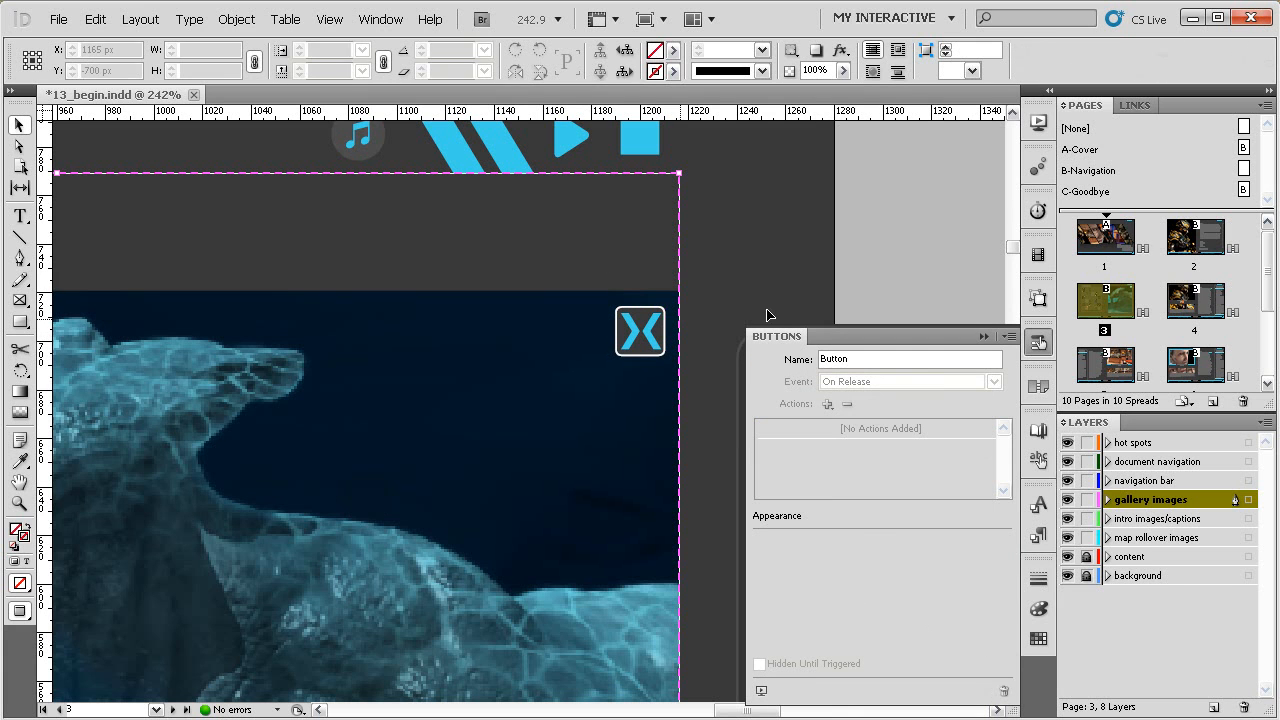
pyautogui.click(1040, 299)
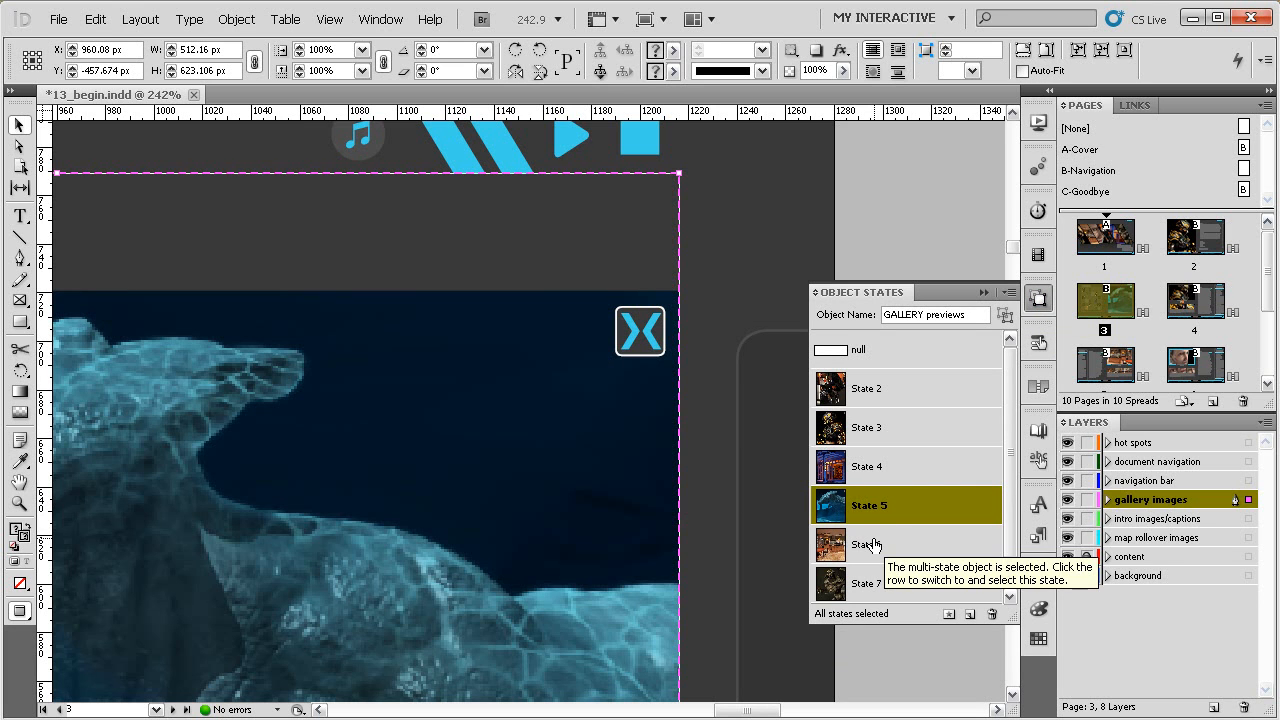
pyautogui.click(873, 545)
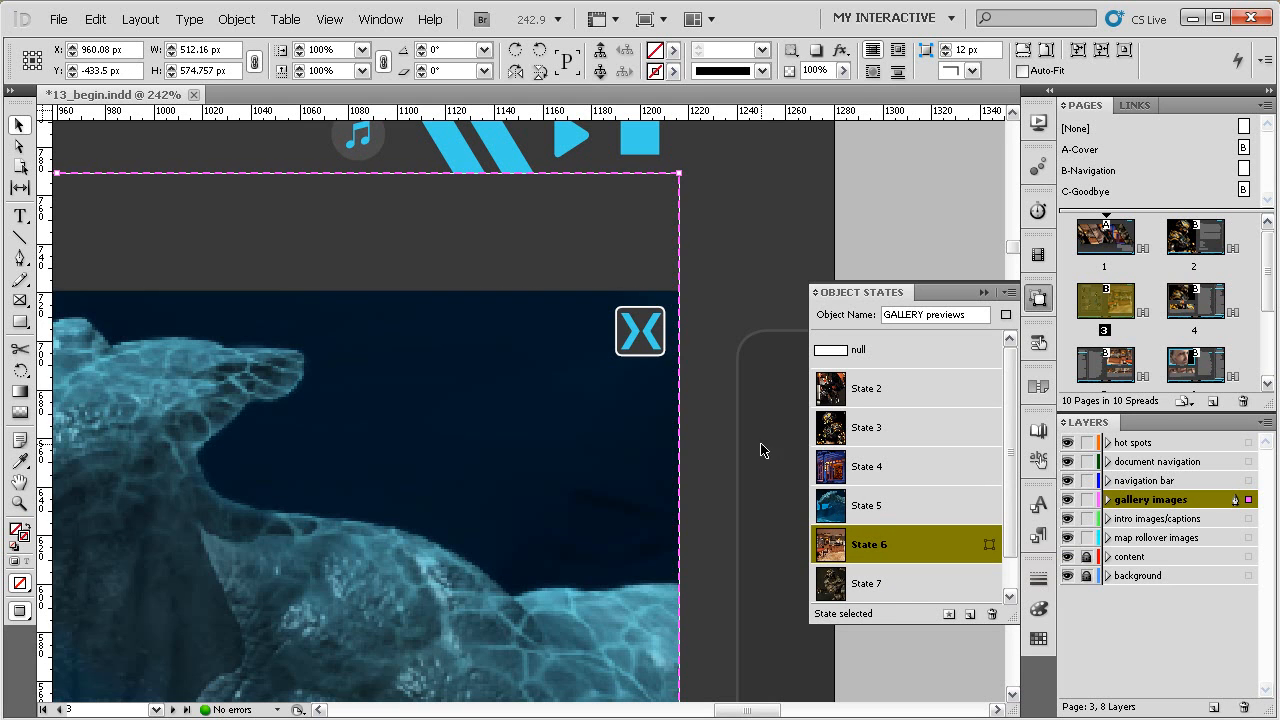
pyautogui.click(947, 611)
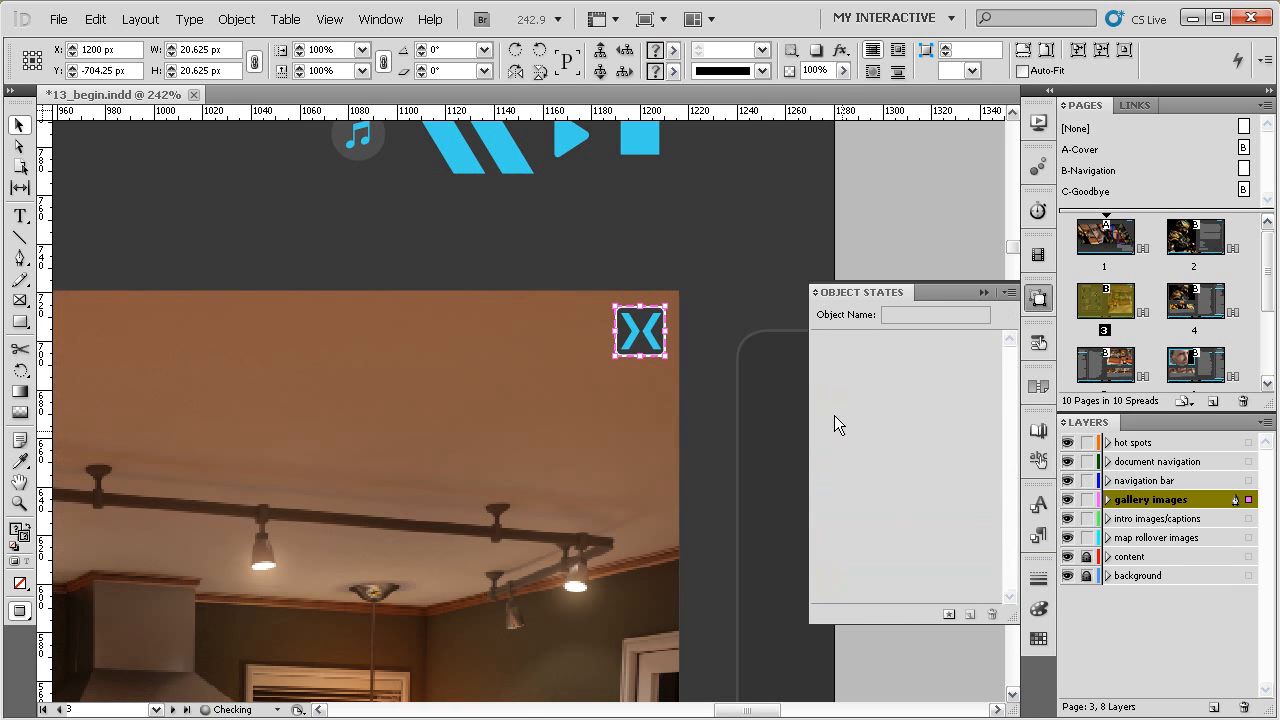
pyautogui.click(1042, 345)
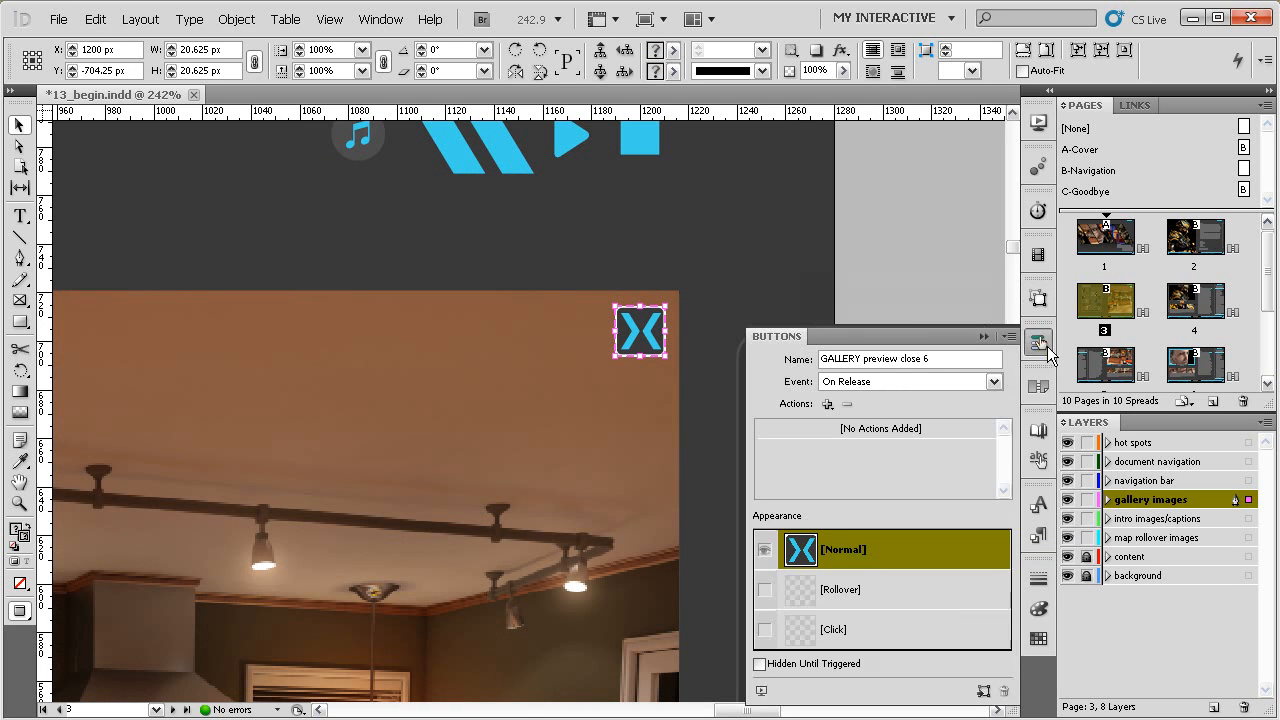
pyautogui.click(828, 404)
pyautogui.click(896, 609)
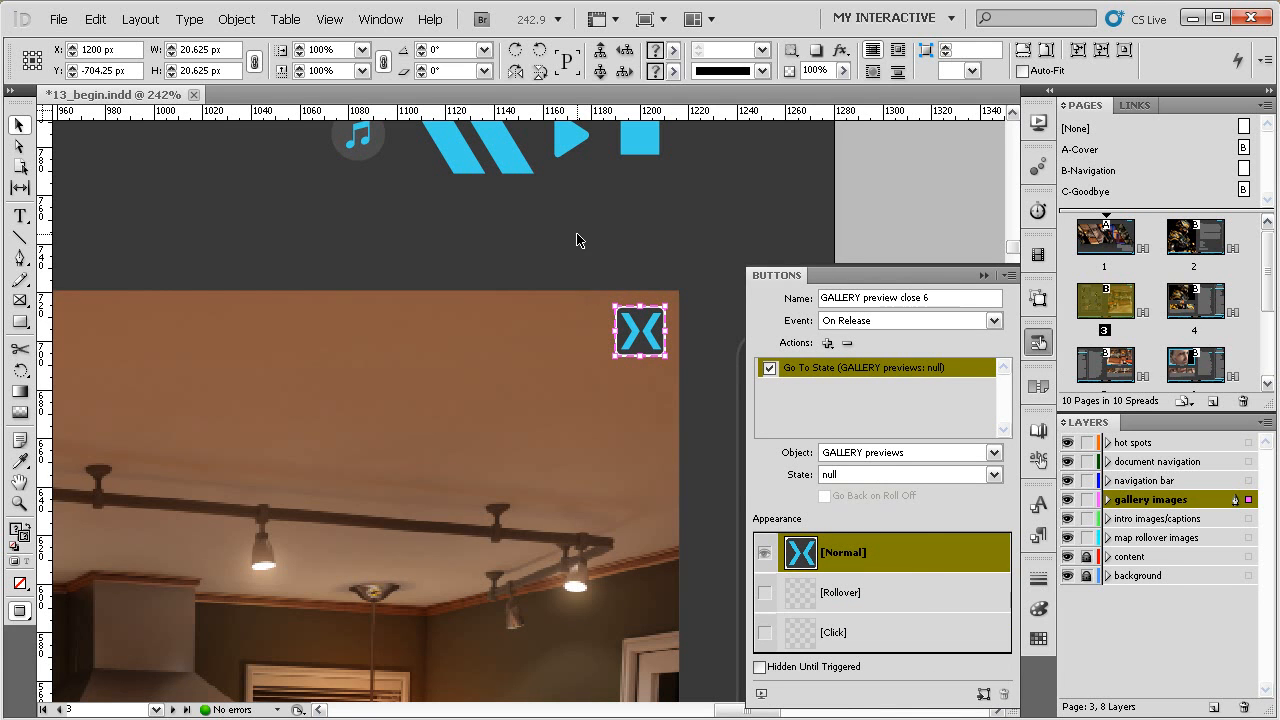
# Paste the close button into State 7 of GALLERY previews, give it a Go To State action targeting null, and deselect it
pyautogui.click(568, 306)
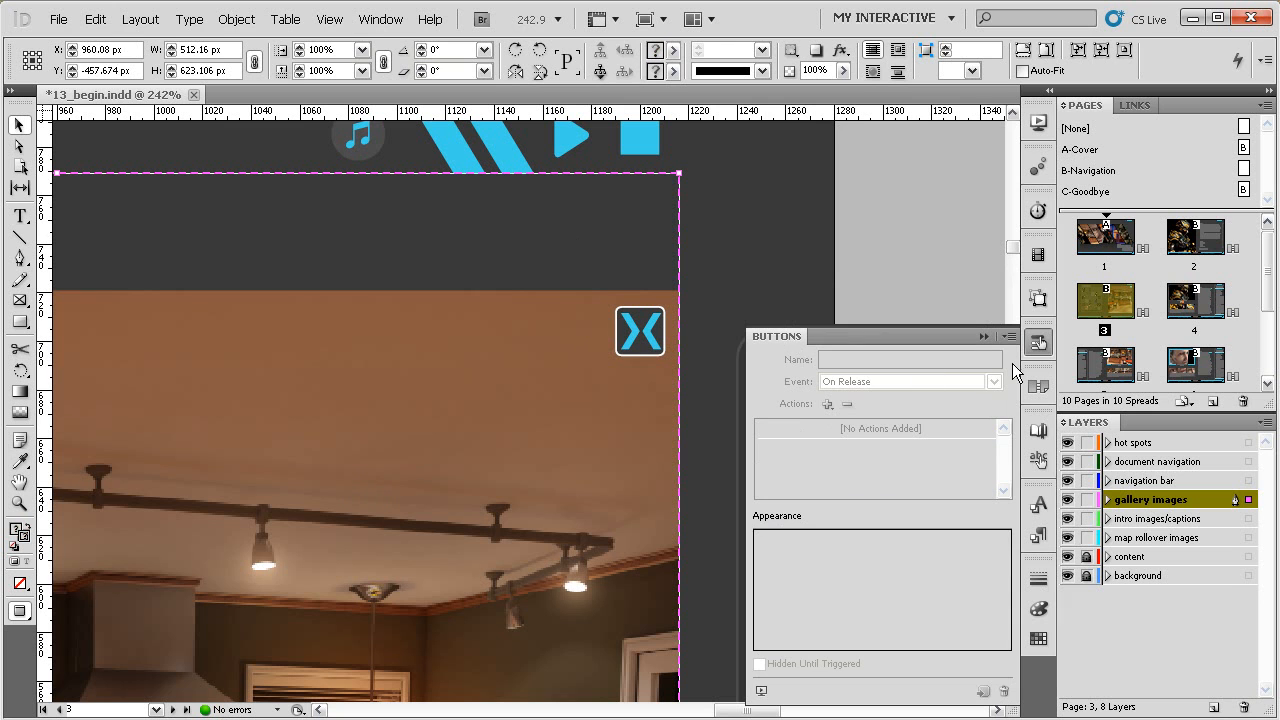
pyautogui.click(1038, 298)
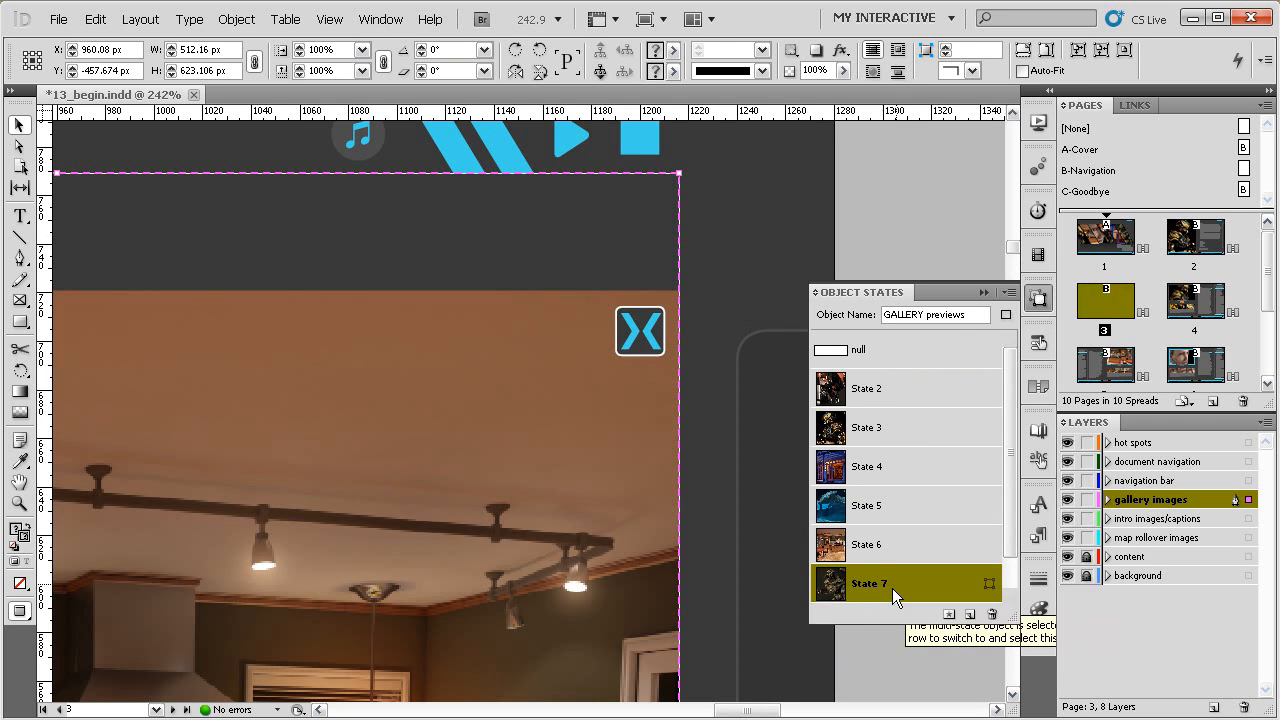
pyautogui.click(895, 585)
pyautogui.click(948, 616)
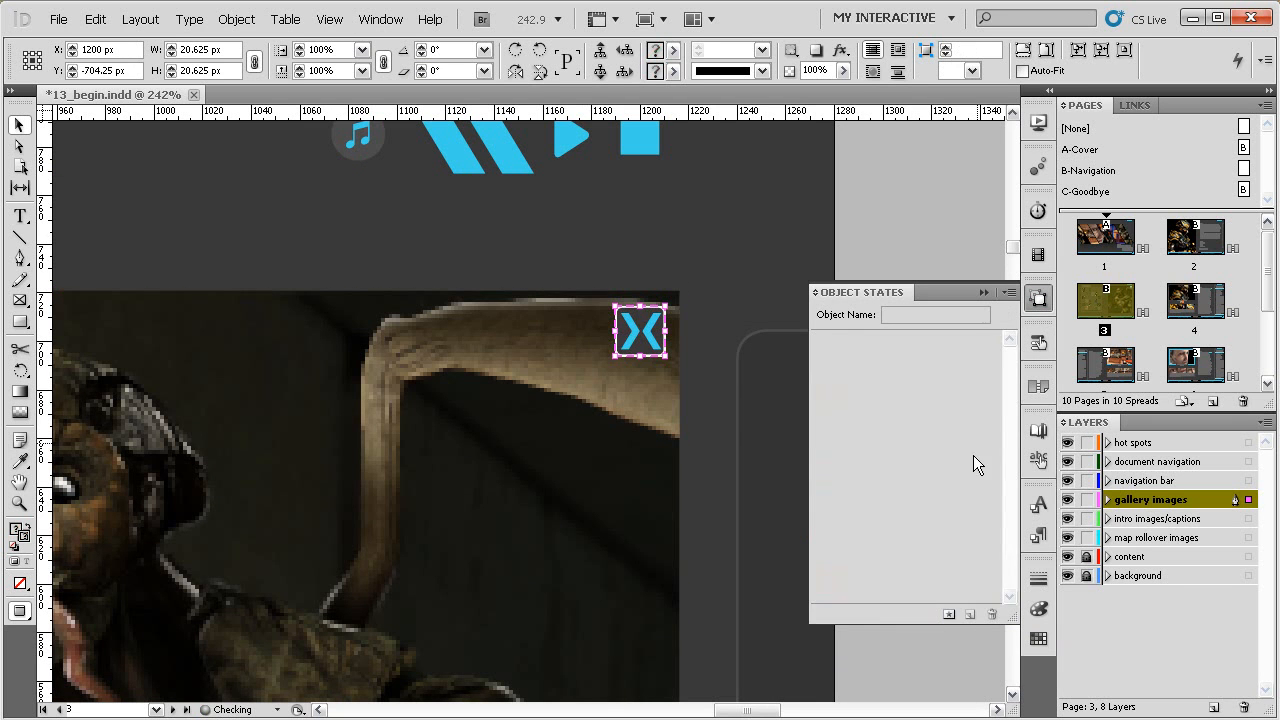
pyautogui.click(1038, 342)
pyautogui.click(829, 404)
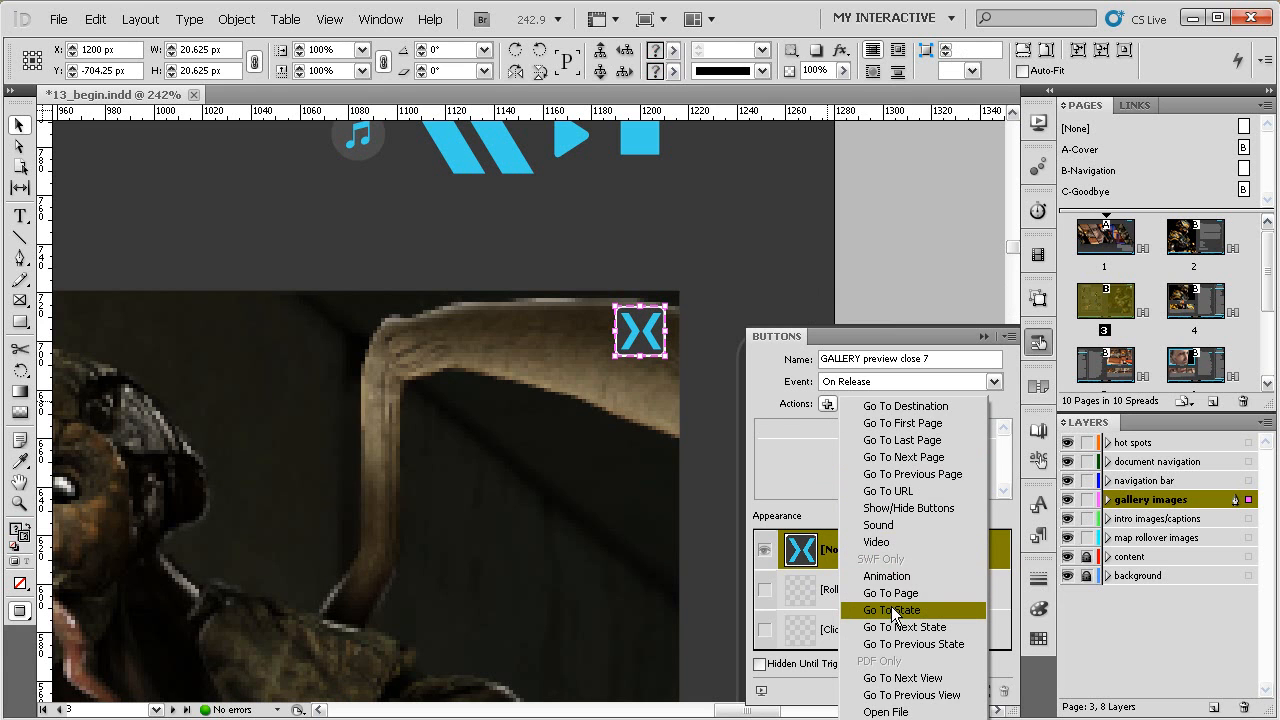
pyautogui.click(925, 609)
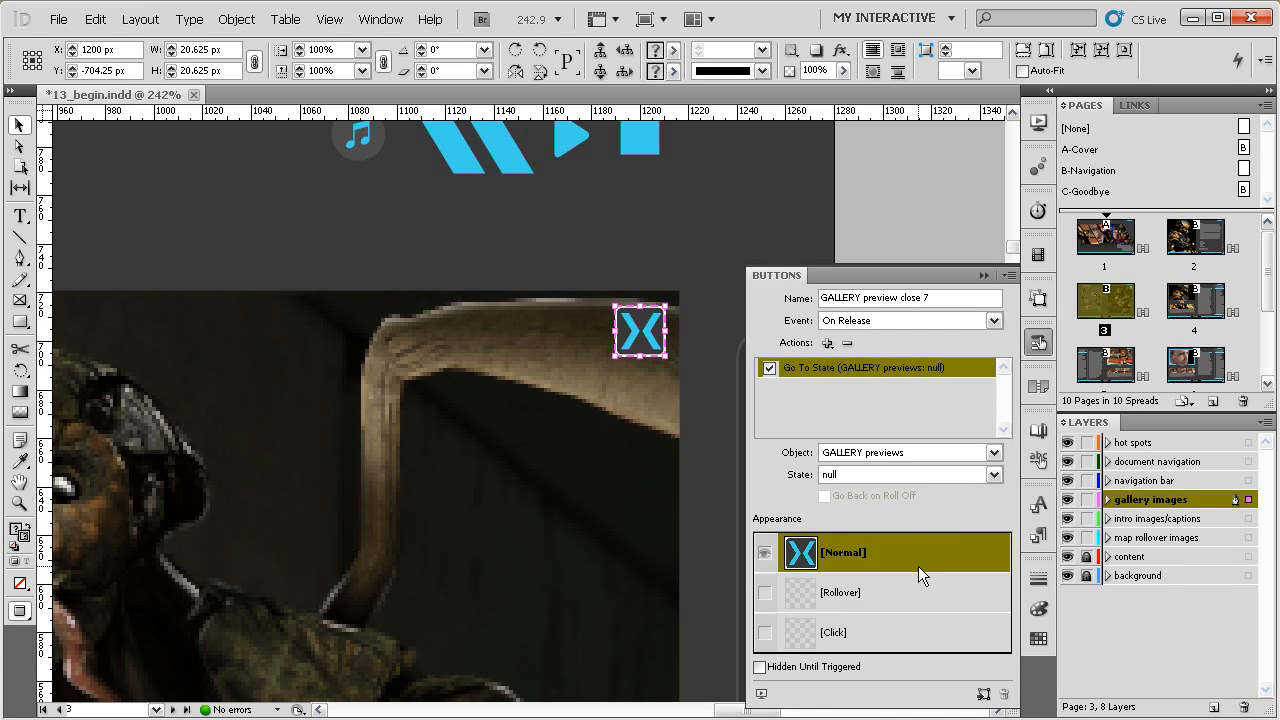
pyautogui.click(1039, 300)
pyautogui.click(631, 268)
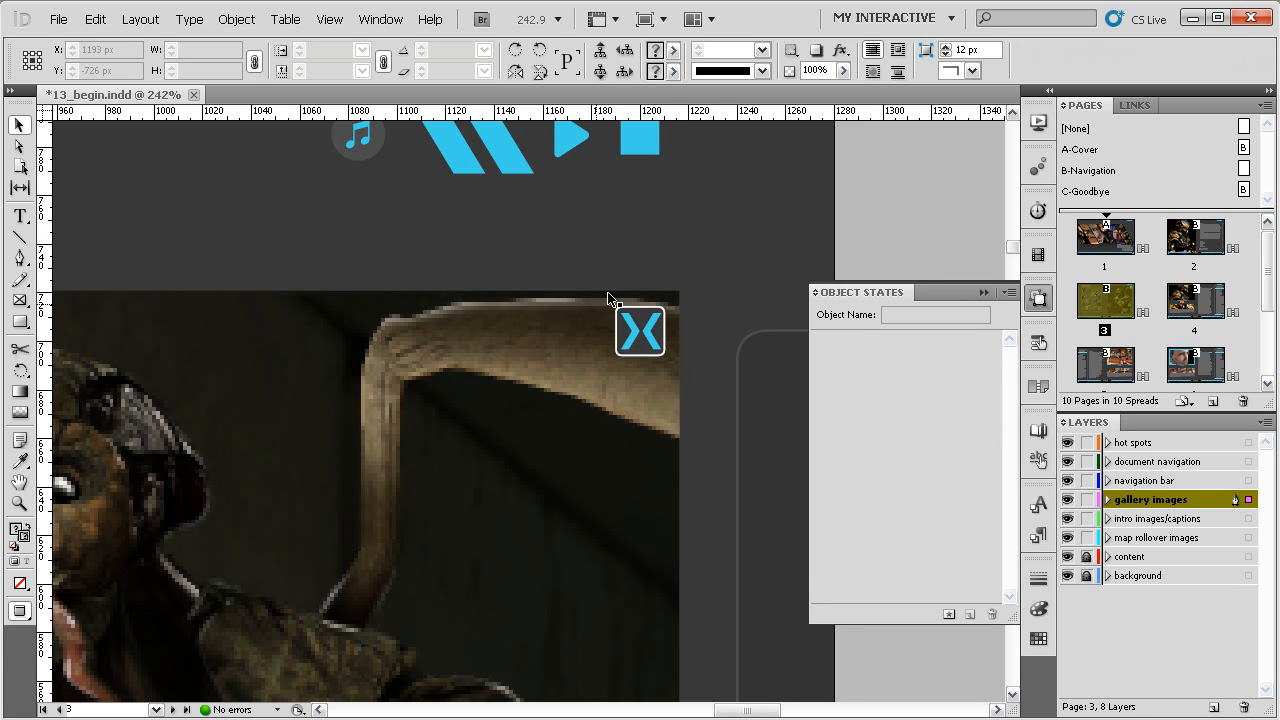
# Unlock the content layer and select the first colour thumbnail in the top row of the gallery grid
pyautogui.moveTo(483, 394); pyautogui.dragTo(526, 371)
pyautogui.hotkey('ctrl', '0')
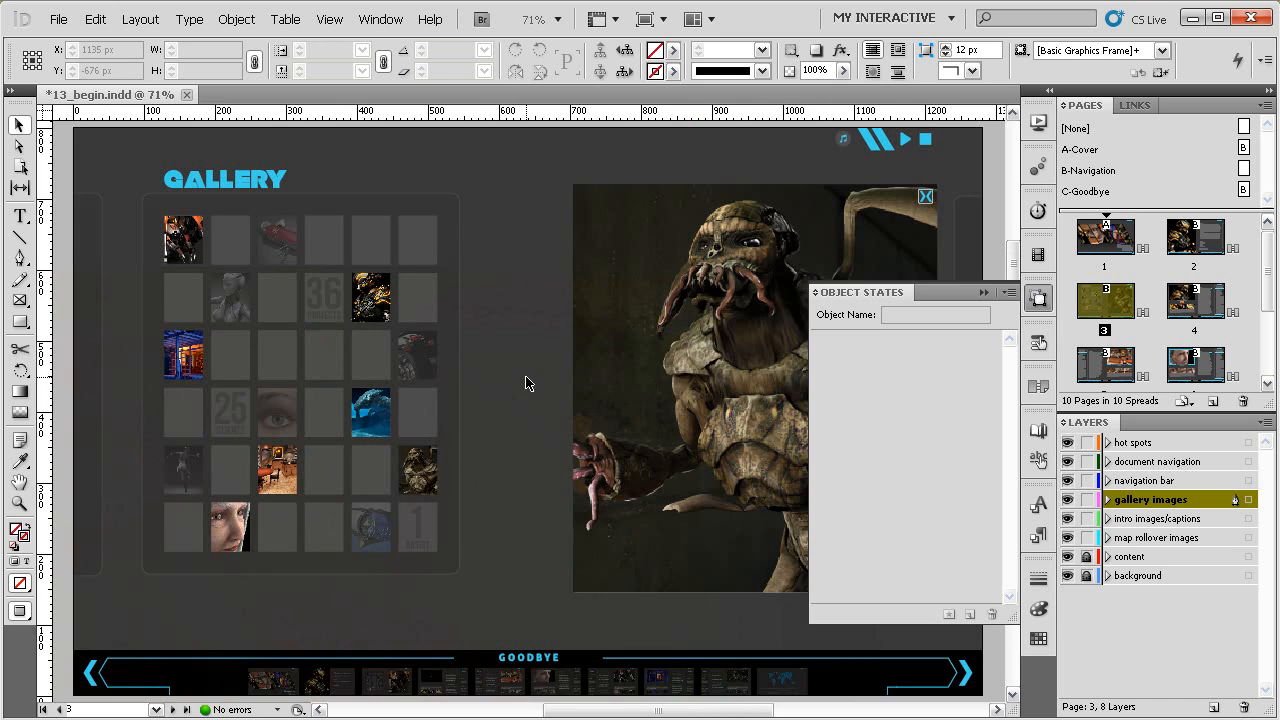
pyautogui.moveTo(580, 286); pyautogui.dragTo(596, 290)
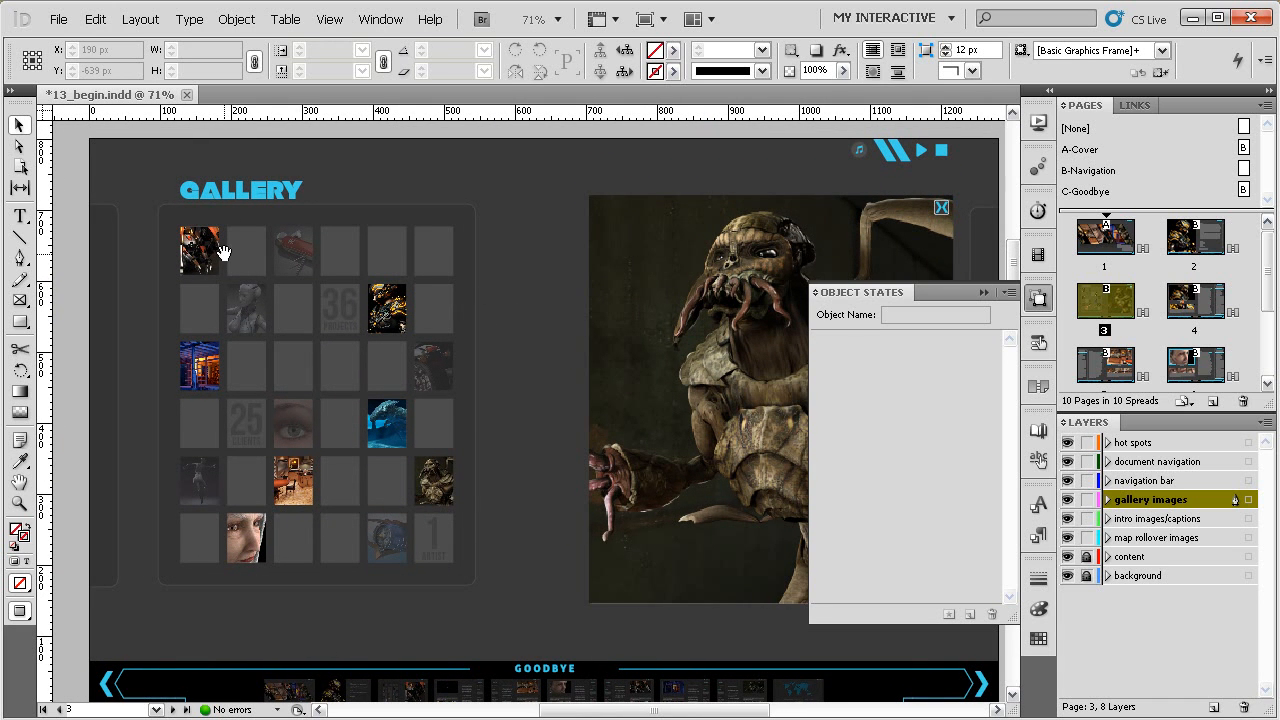
pyautogui.moveTo(228, 258); pyautogui.dragTo(268, 258)
pyautogui.moveTo(564, 181); pyautogui.dragTo(194, 597)
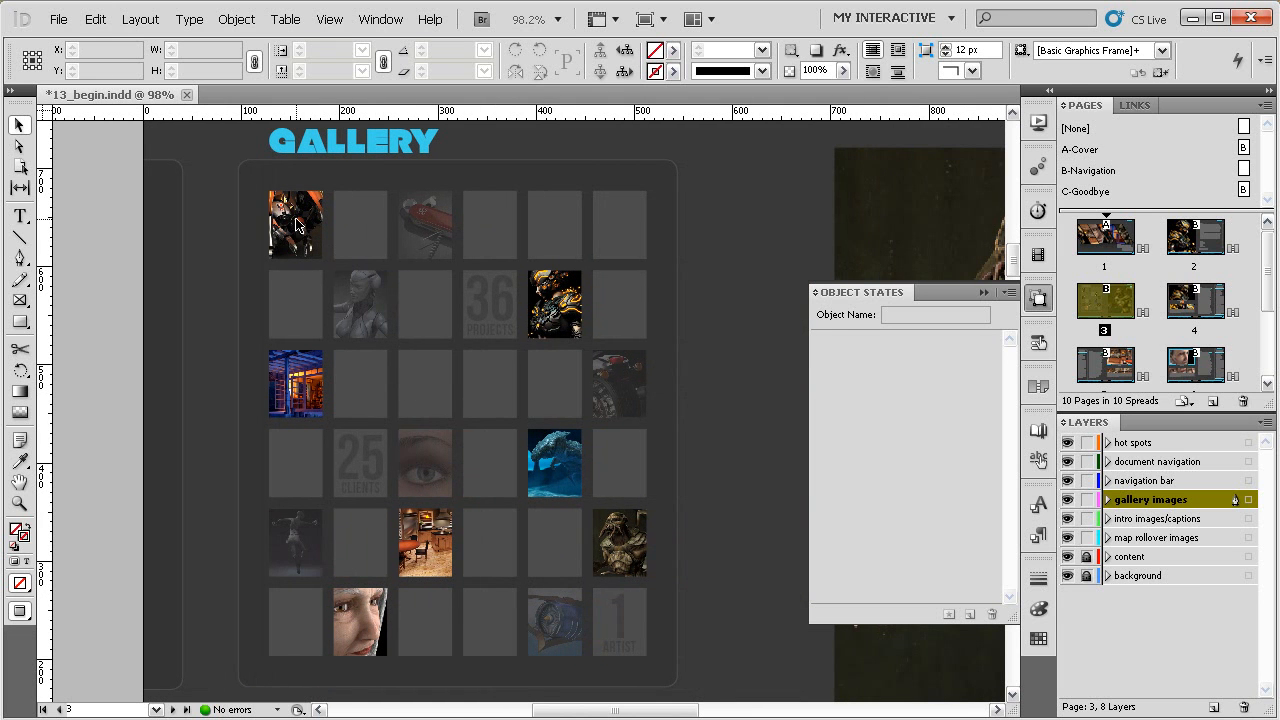
pyautogui.click(1086, 557)
pyautogui.click(300, 212)
pyautogui.click(300, 210)
pyautogui.moveTo(551, 363); pyautogui.dragTo(501, 347)
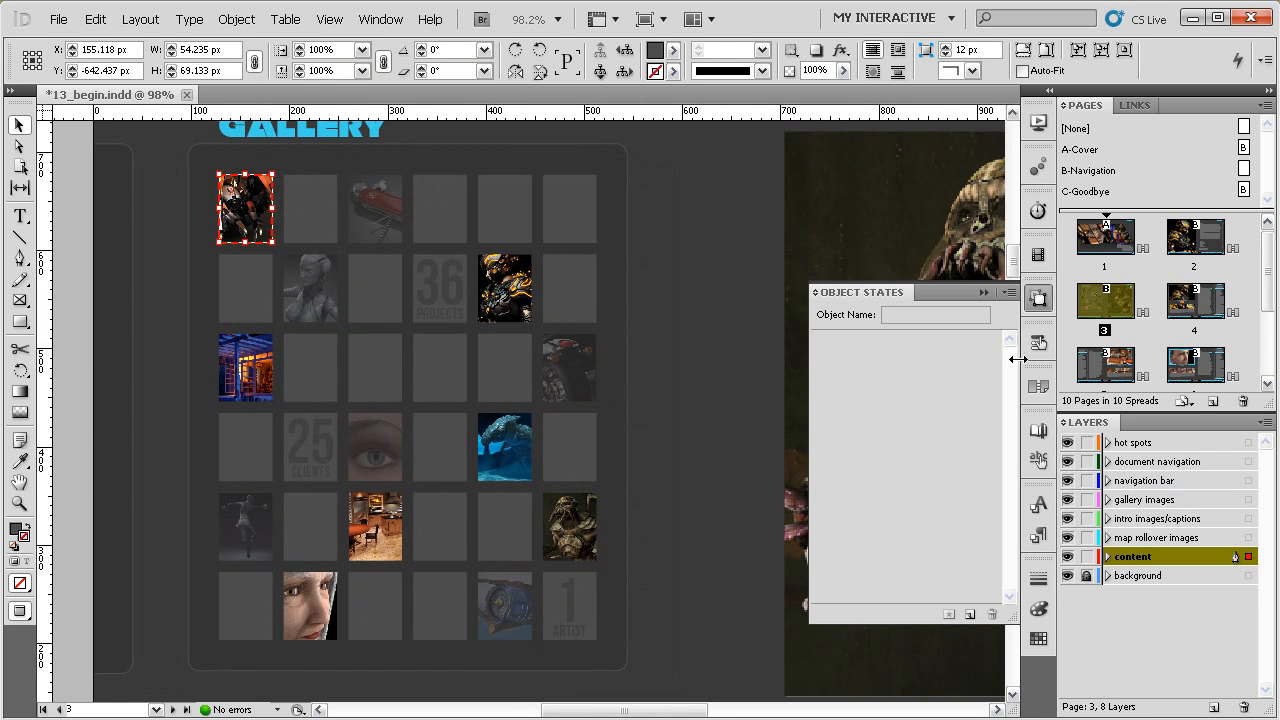
# Give the GALLERY 01 thumbnail button a Go To State action targeting State 2 of GALLERY previews
pyautogui.click(1038, 306)
pyautogui.click(1040, 342)
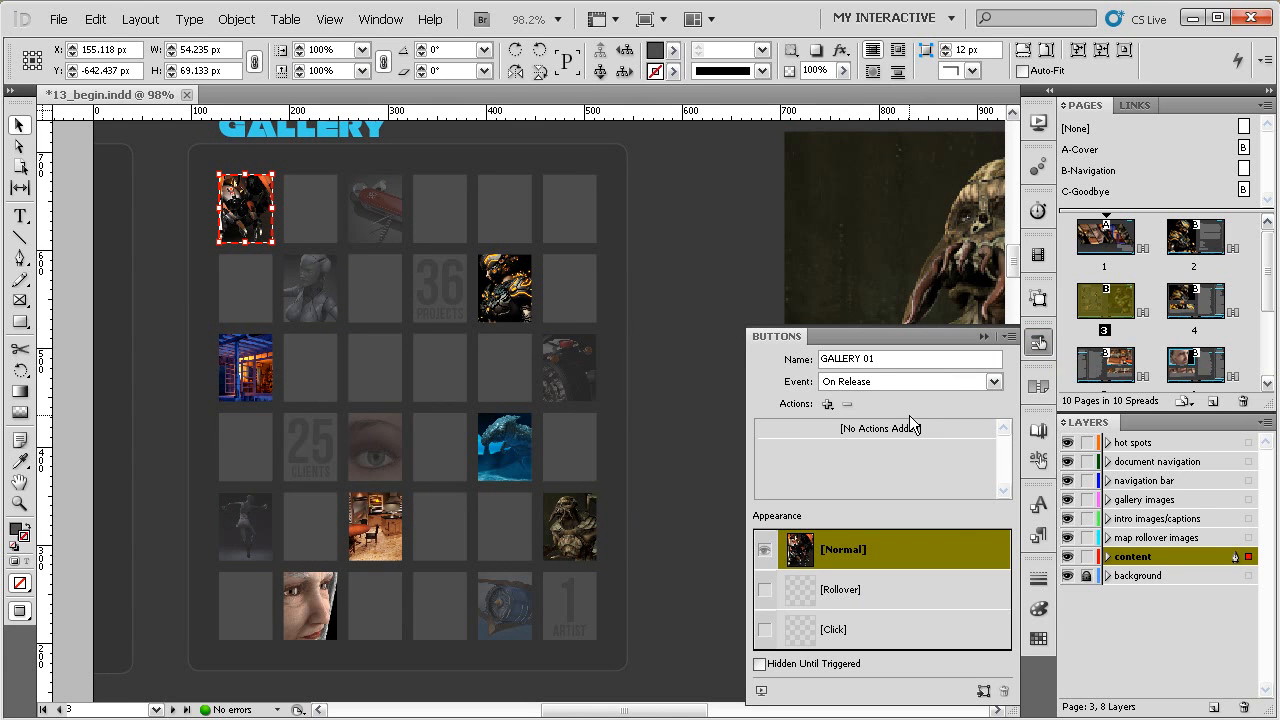
pyautogui.click(827, 404)
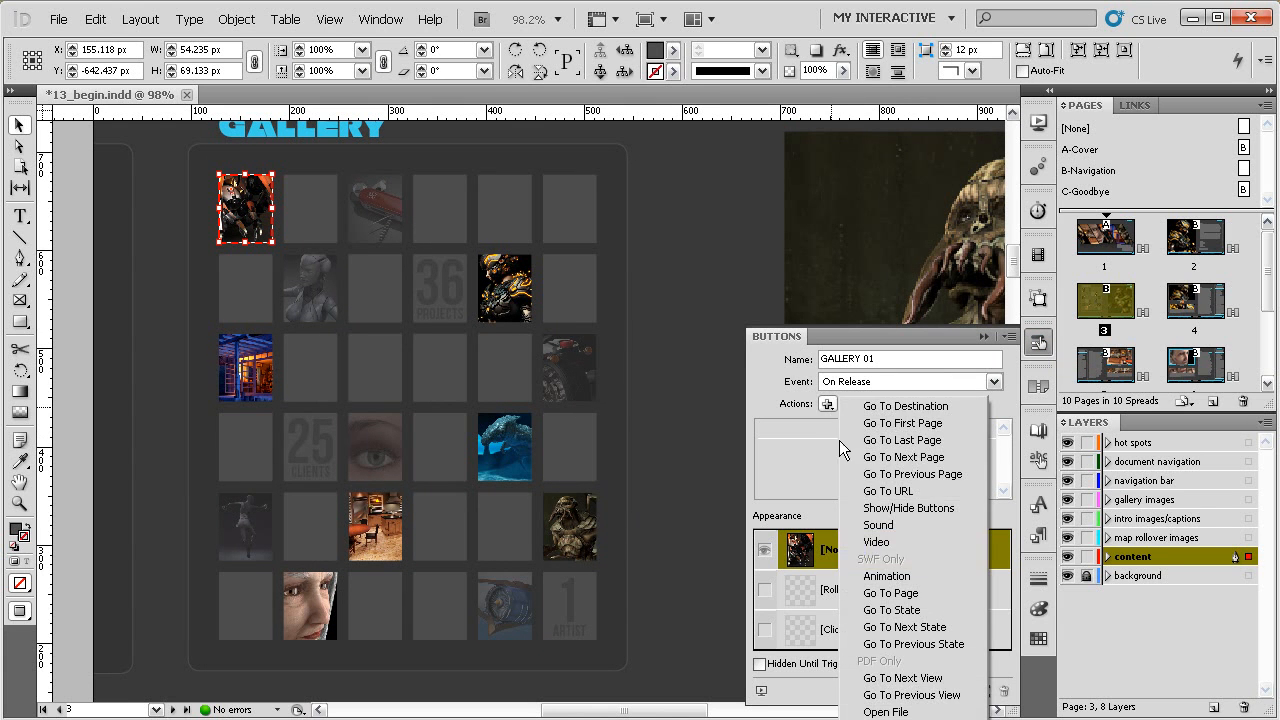
pyautogui.click(920, 611)
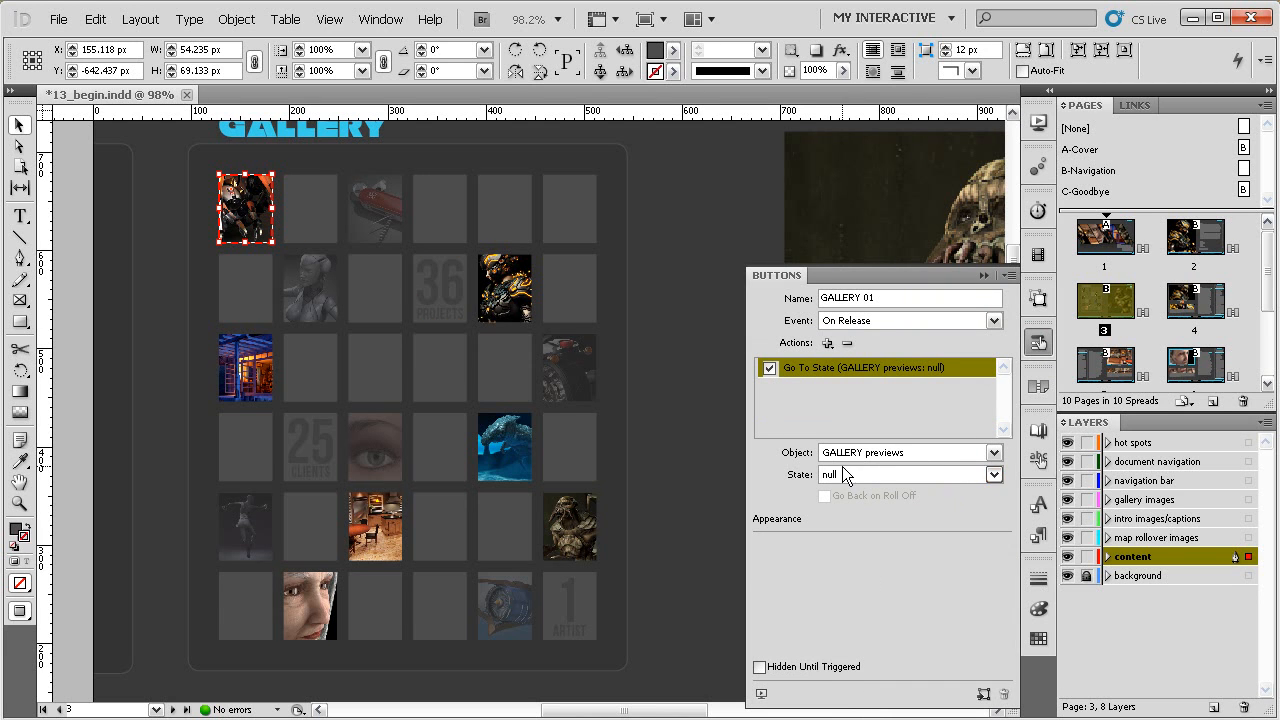
pyautogui.click(843, 476)
pyautogui.click(879, 545)
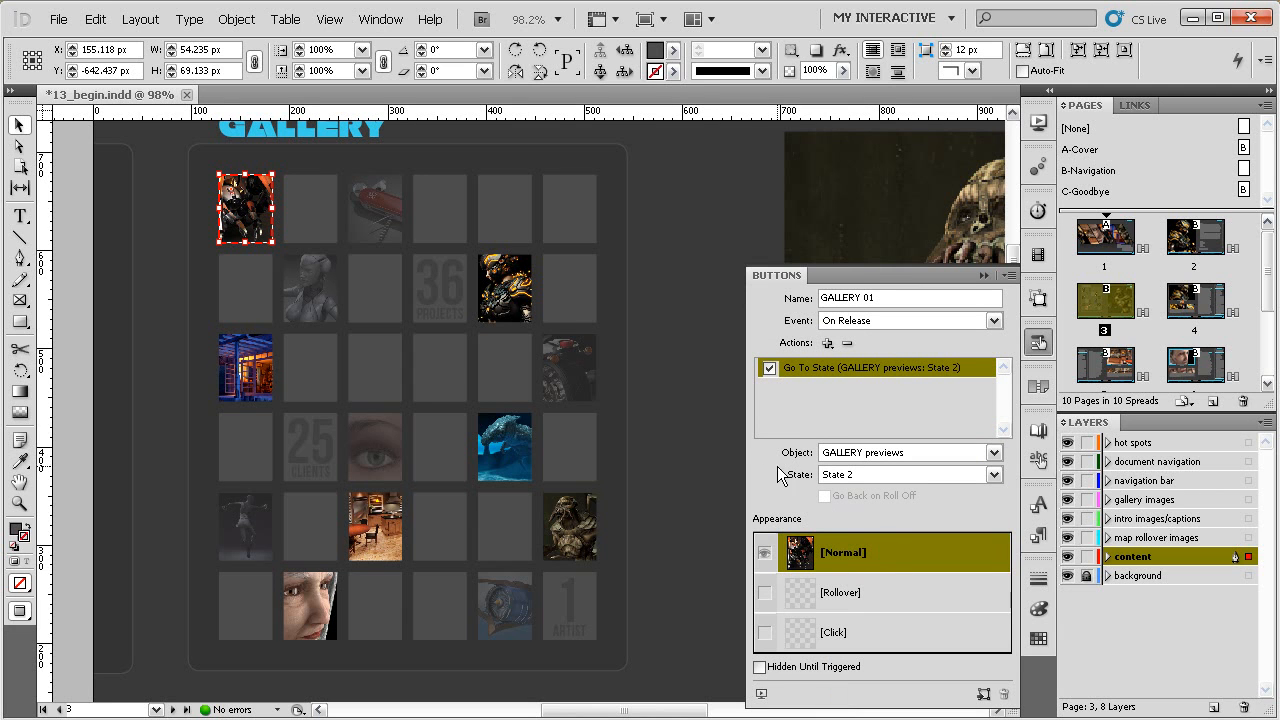
# Give the GALLERY 02 thumbnail button in the second row a Go To State action targeting State 3 of GALLERY previews
pyautogui.click(520, 284)
pyautogui.click(827, 405)
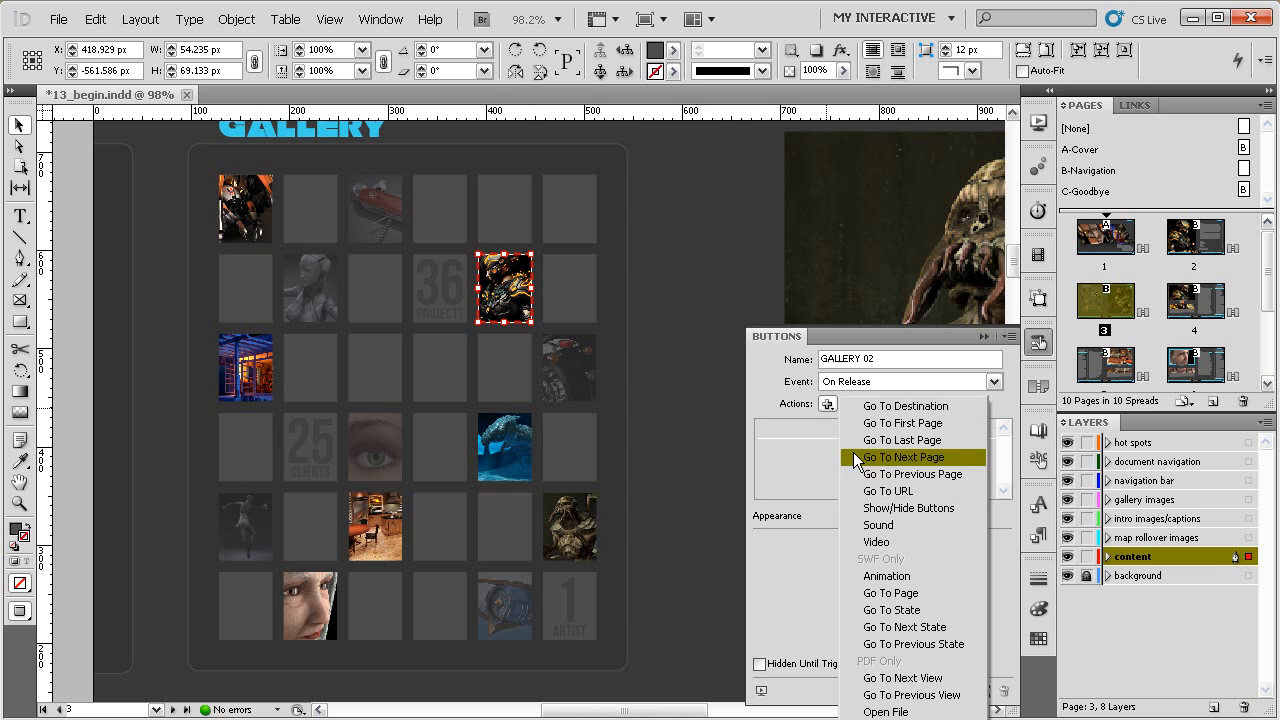
pyautogui.click(905, 612)
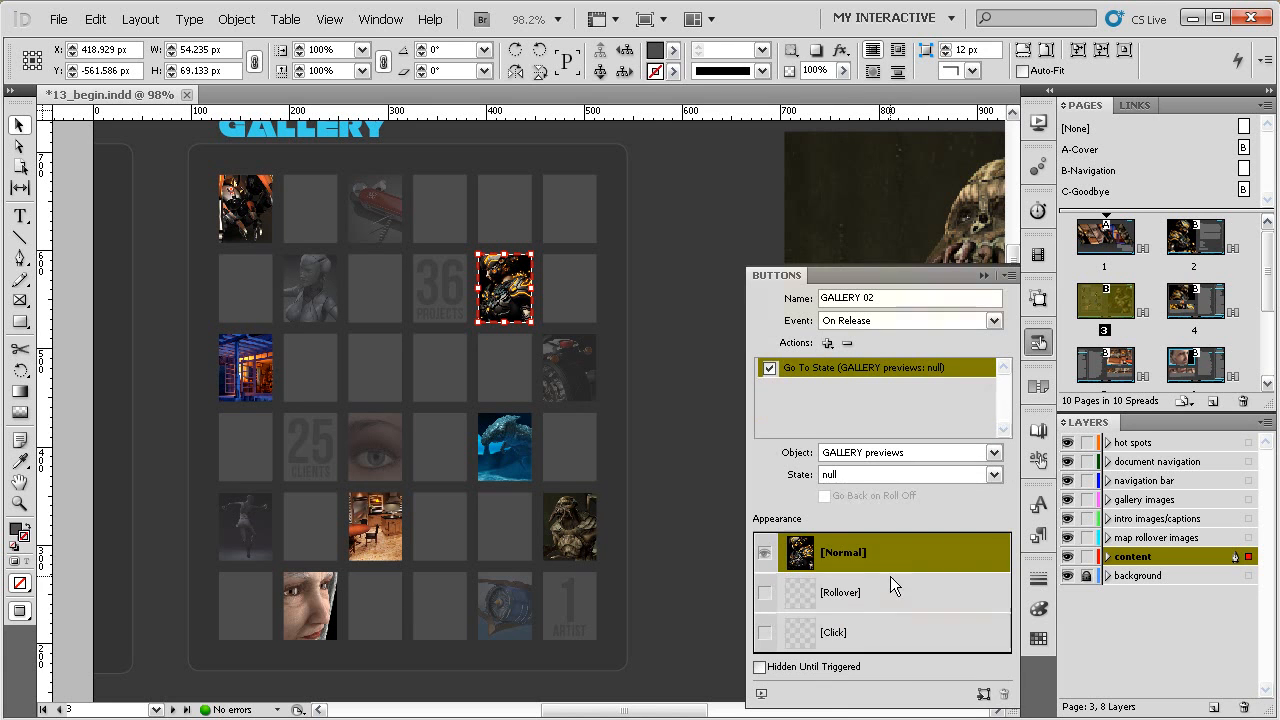
pyautogui.click(868, 476)
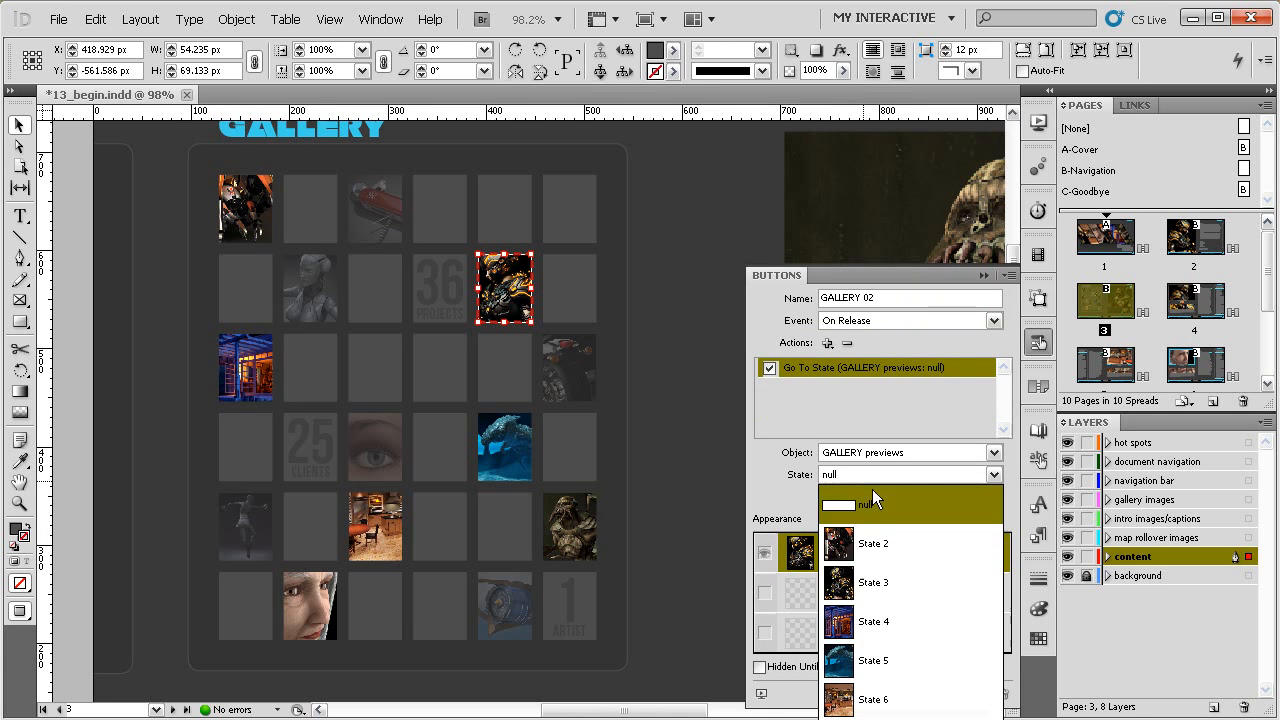
pyautogui.click(885, 585)
# Give the GALLERY 03 thumbnail button in the third row a Go To State action targeting State 4 of GALLERY previews
pyautogui.click(262, 358)
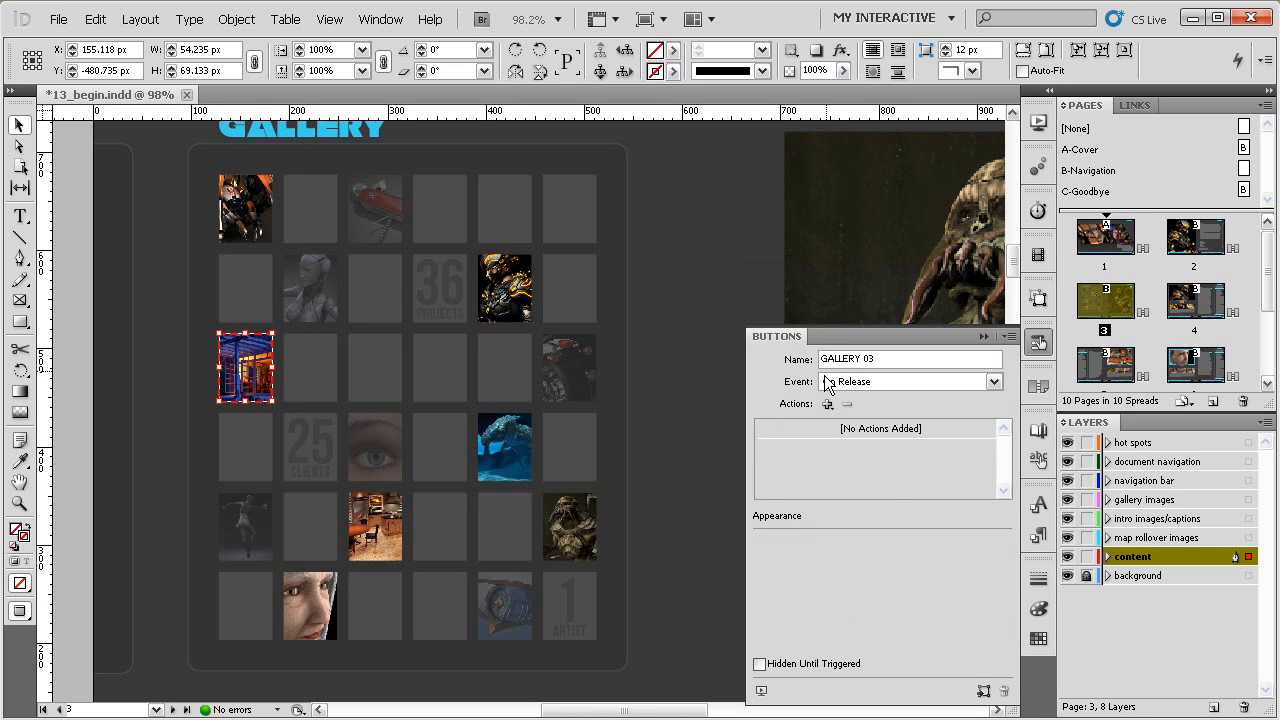
pyautogui.click(827, 404)
pyautogui.click(903, 607)
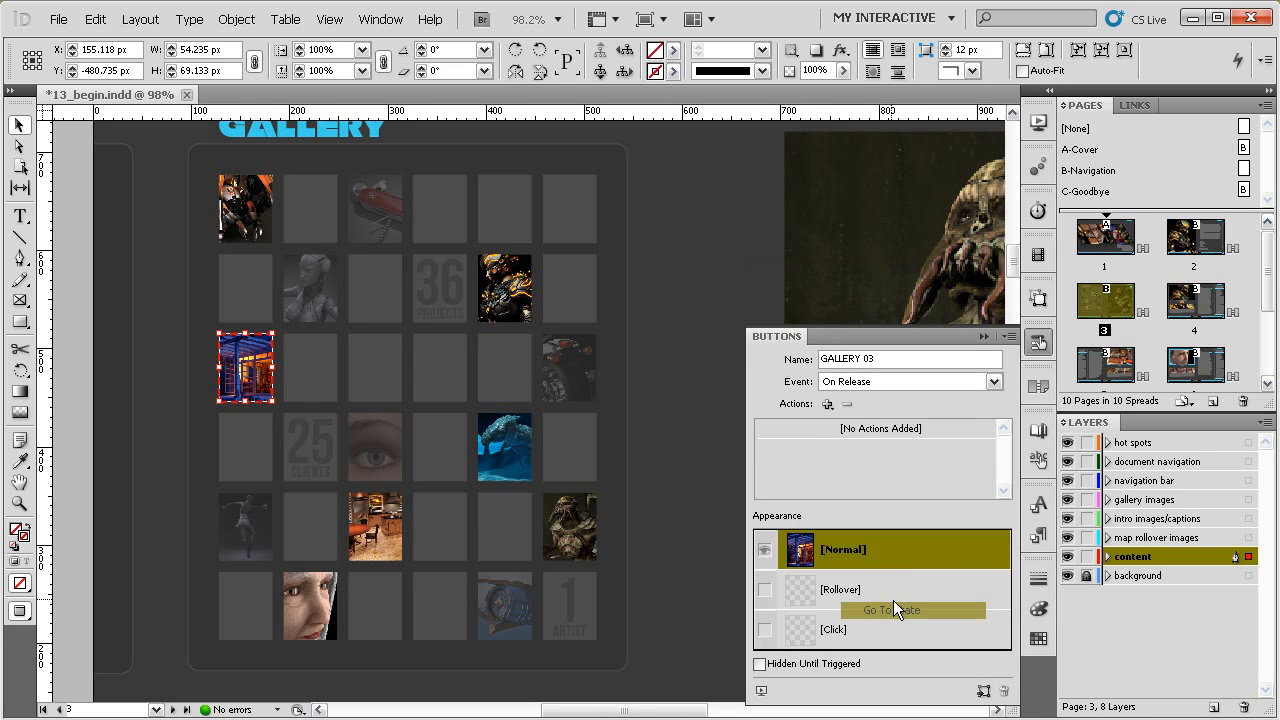
pyautogui.click(872, 477)
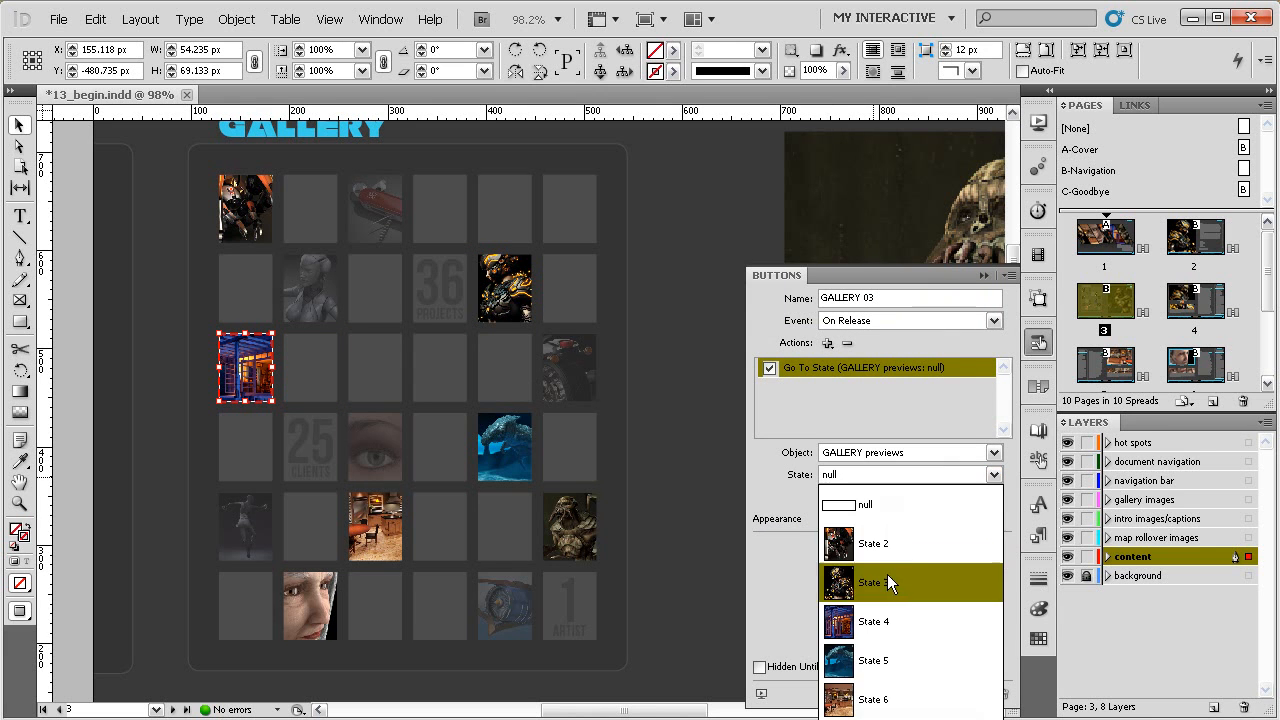
pyautogui.click(892, 612)
# Give the blue GALLERY 04 thumbnail button a Go To State action targeting State 5 of GALLERY previews
pyautogui.click(528, 455)
pyautogui.click(828, 405)
pyautogui.click(894, 610)
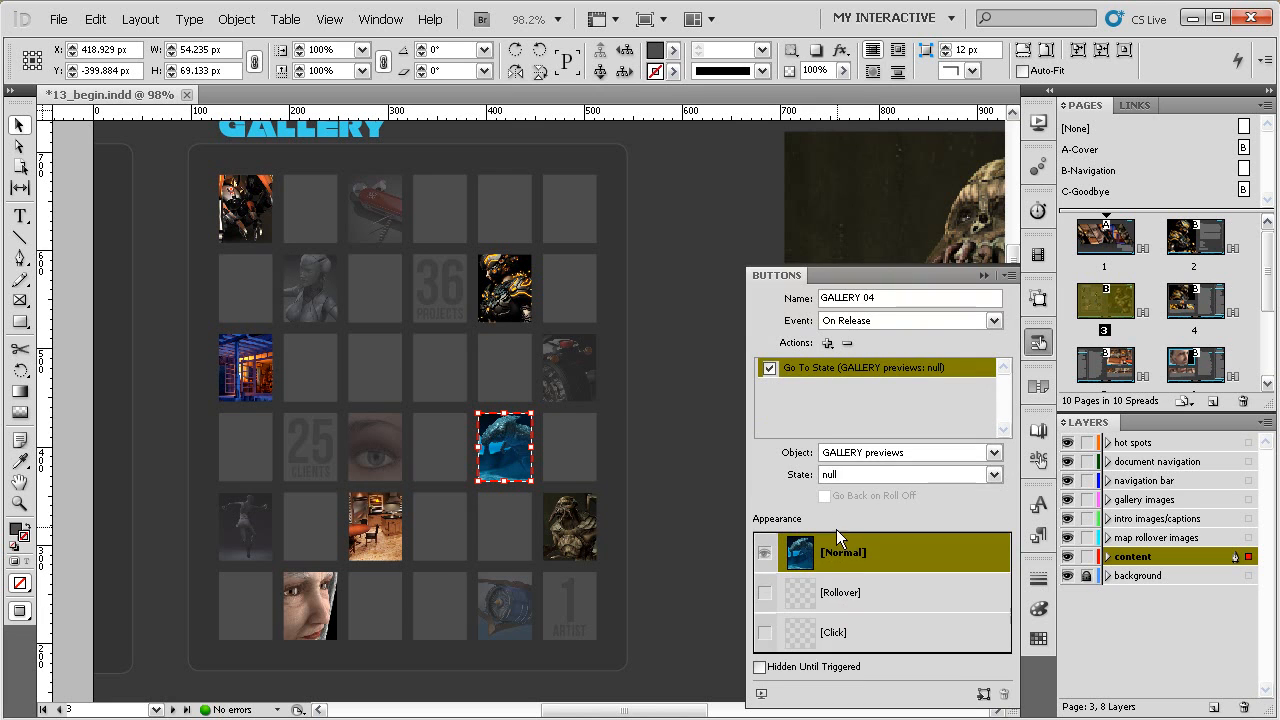
pyautogui.click(994, 474)
pyautogui.click(889, 652)
# Give the kitchen thumbnail button, GALLERY 05, a Go To State action targeting State 6 of GALLERY previews
pyautogui.click(375, 525)
pyautogui.click(828, 404)
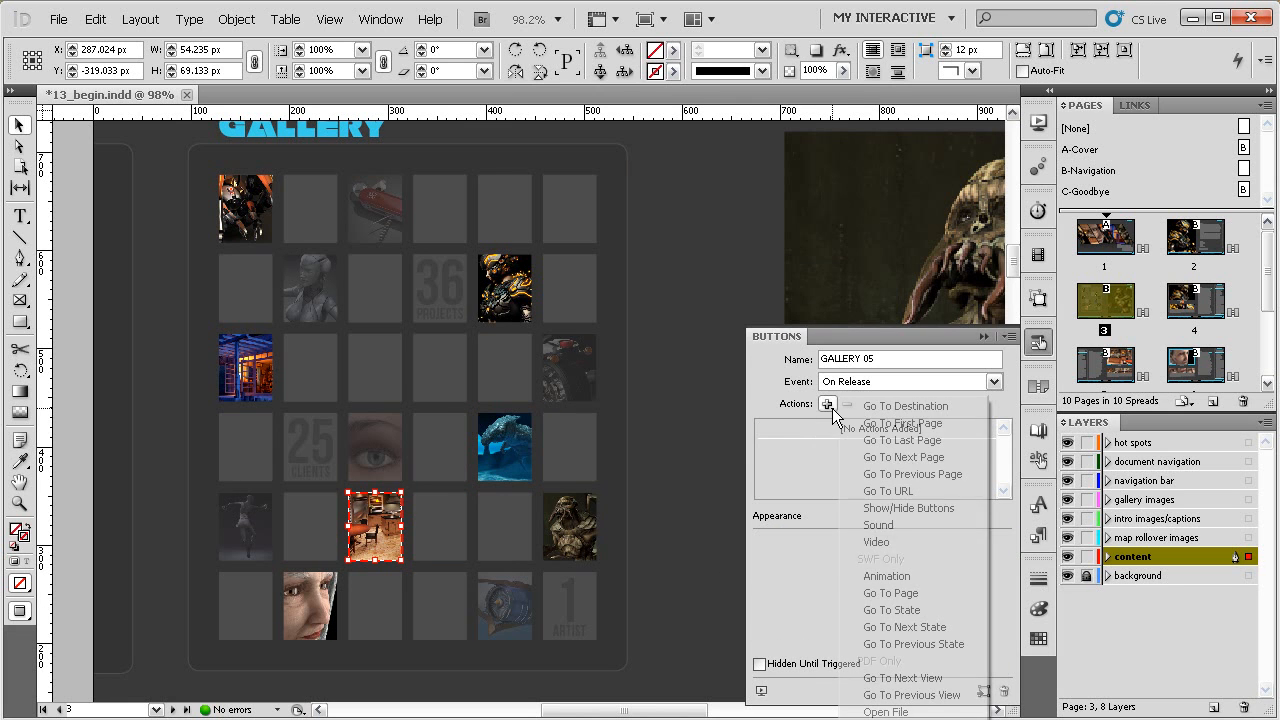
pyautogui.click(885, 609)
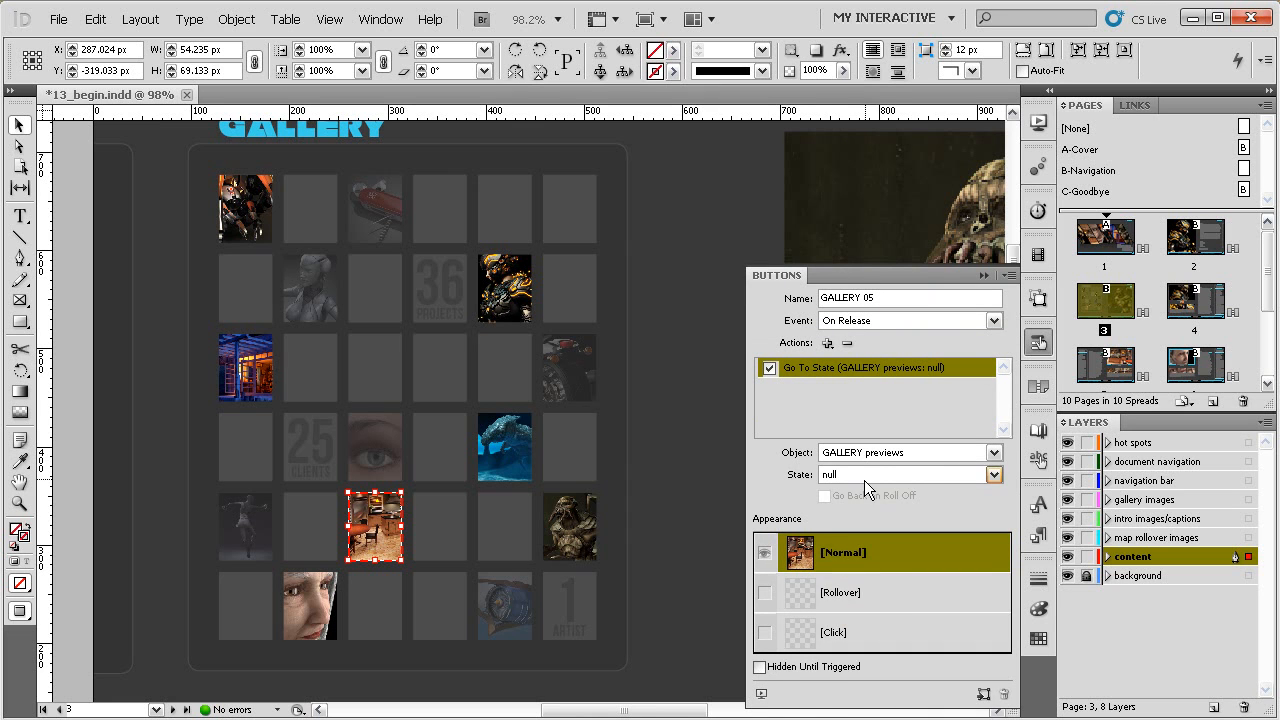
pyautogui.click(868, 478)
pyautogui.click(893, 694)
# Give the creature thumbnail button, GALLERY 06, a Go To State action targeting State 7 of GALLERY previews
pyautogui.click(569, 525)
pyautogui.click(827, 404)
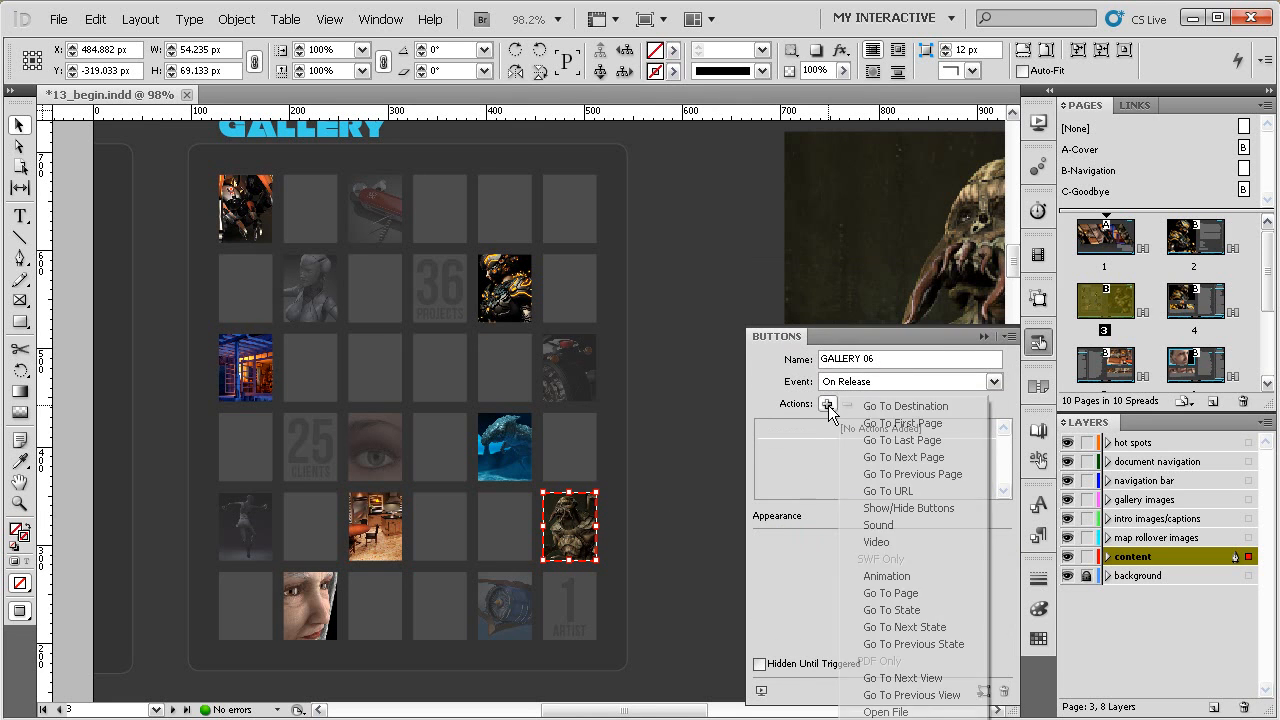
pyautogui.click(912, 604)
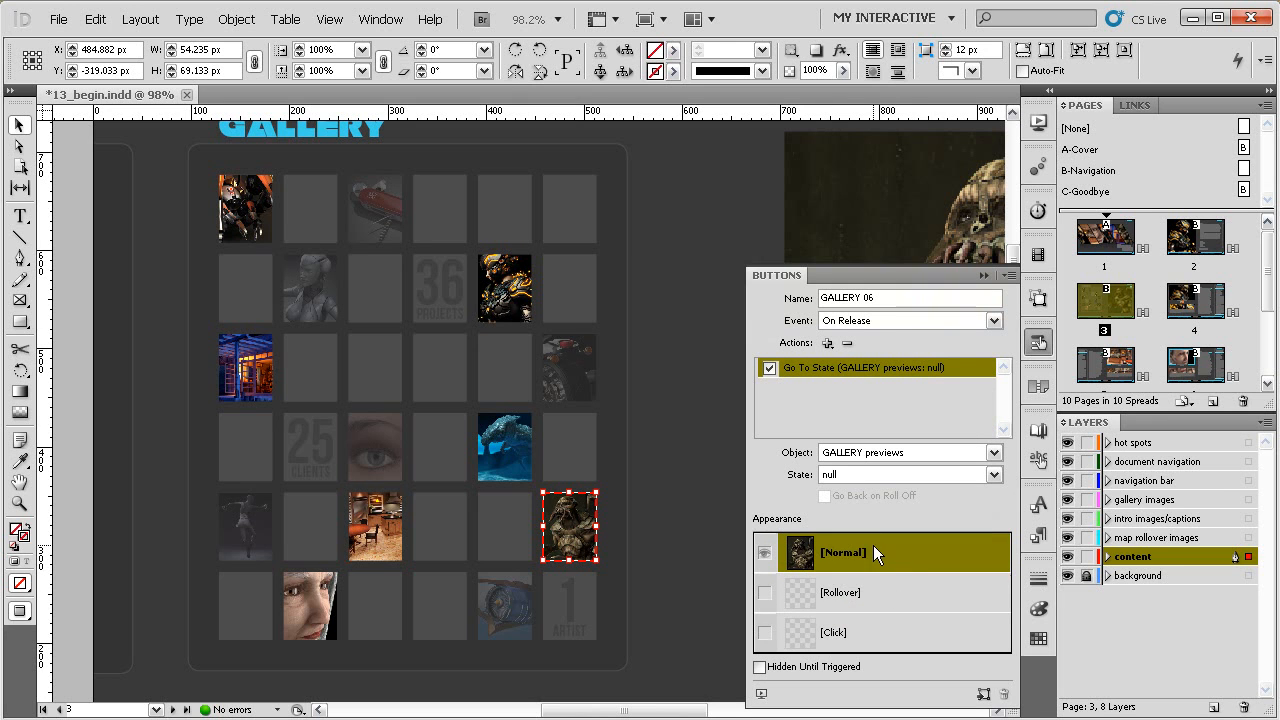
pyautogui.click(863, 479)
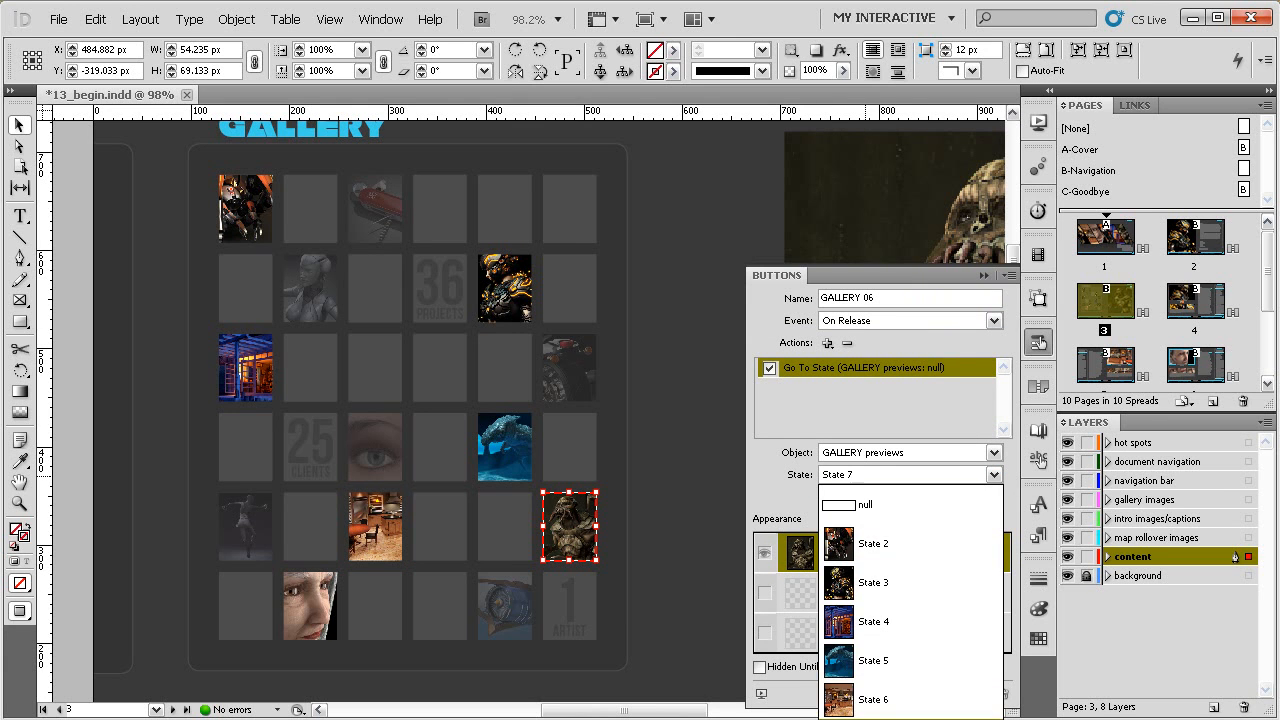
pyautogui.click(860, 717)
# Give the face thumbnail button, GALLERY 07, a Go To State action targeting State 8 of GALLERY previews, and deselect it
pyautogui.click(329, 589)
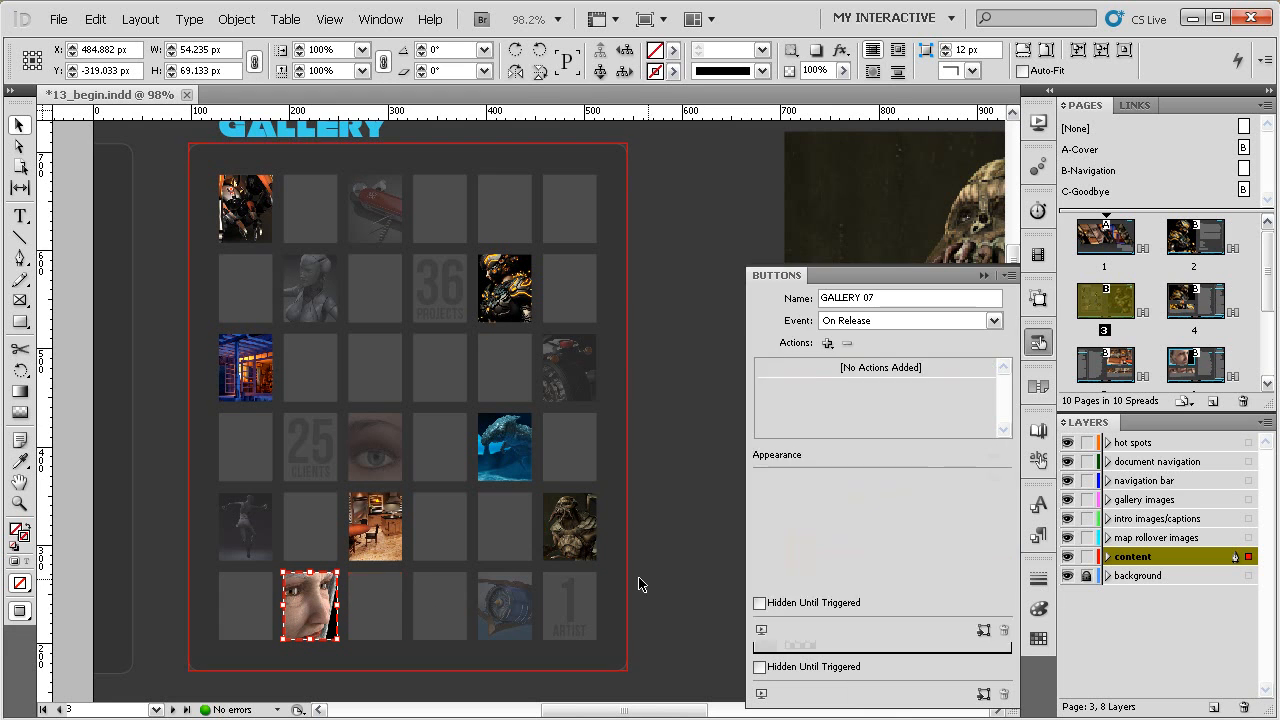
pyautogui.click(827, 403)
pyautogui.click(871, 610)
pyautogui.click(960, 474)
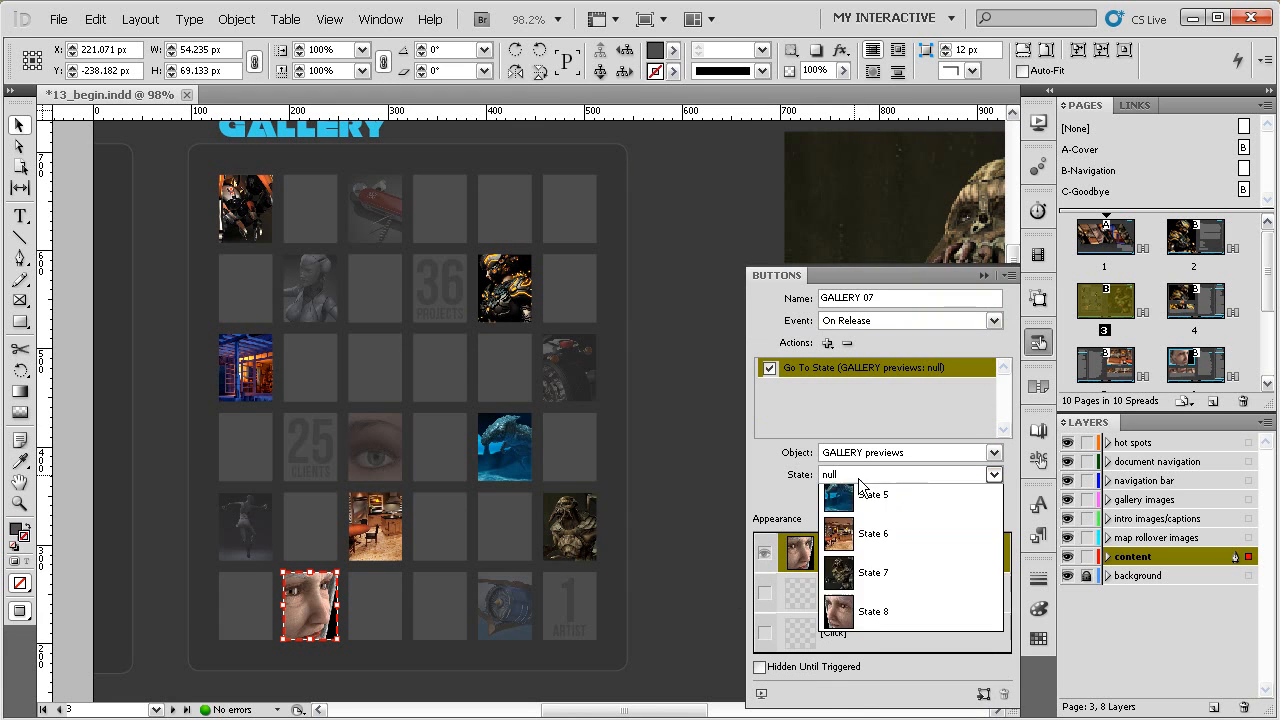
pyautogui.click(860, 705)
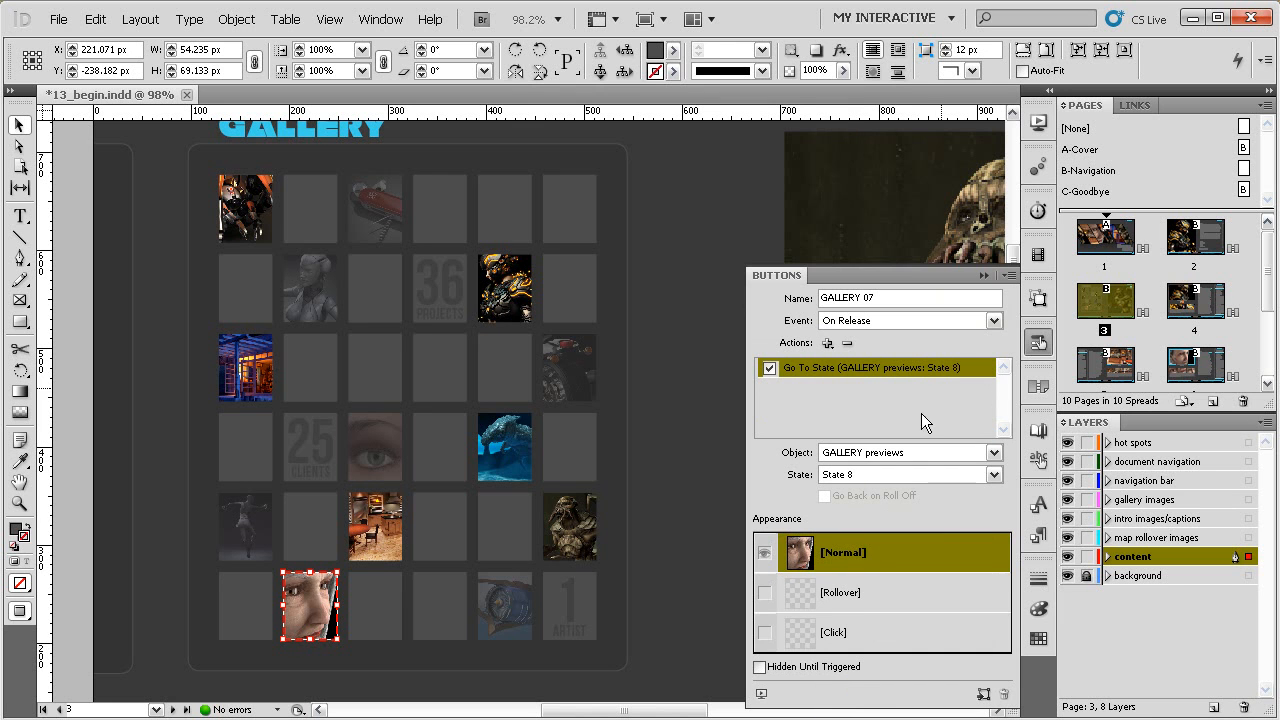
pyautogui.click(1036, 346)
pyautogui.click(657, 320)
# Preview page 3 and test the first two colour thumbnails, closing each enlarged image with its close button
pyautogui.moveTo(732, 388); pyautogui.dragTo(737, 356)
pyautogui.keyDown('ctrl'); pyautogui.keyDown('alt'); pyautogui.click(737, 356); pyautogui.keyUp('alt'); pyautogui.keyUp('ctrl')
pyautogui.keyDown('ctrl'); pyautogui.keyDown('alt'); pyautogui.click(700, 360); pyautogui.keyUp('alt'); pyautogui.keyUp('ctrl')
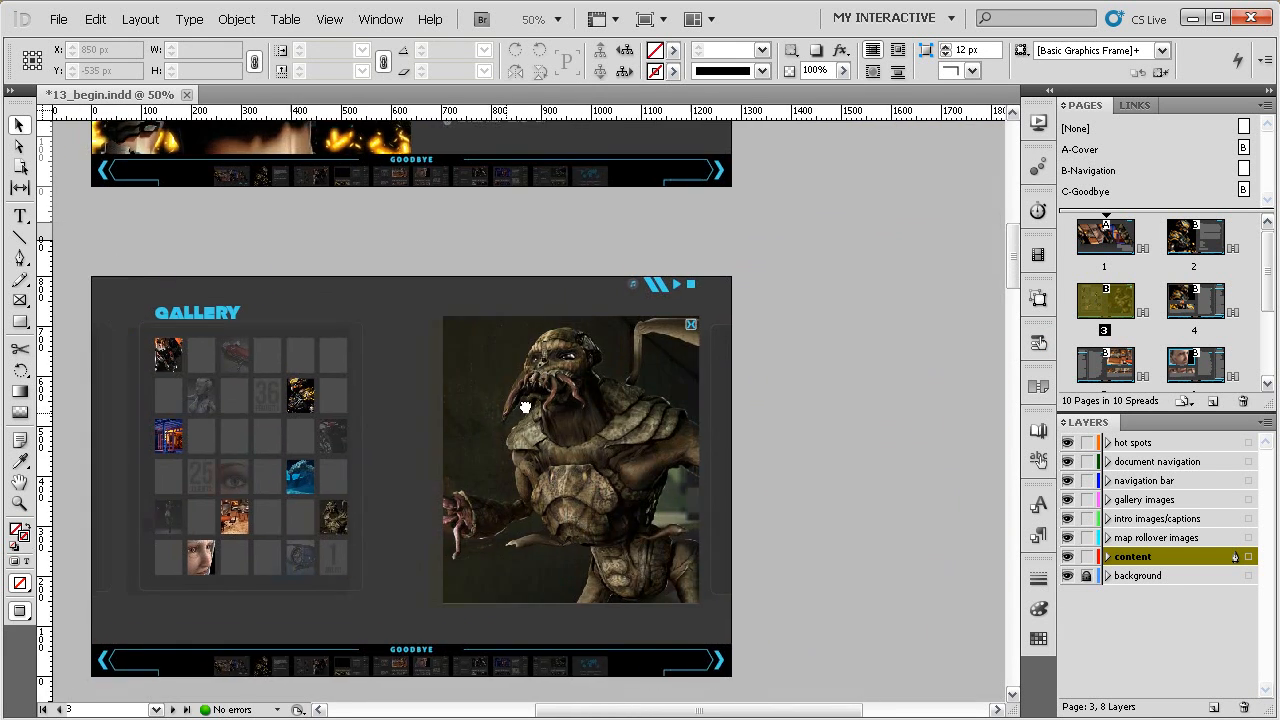
pyautogui.moveTo(843, 191); pyautogui.dragTo(140, 612)
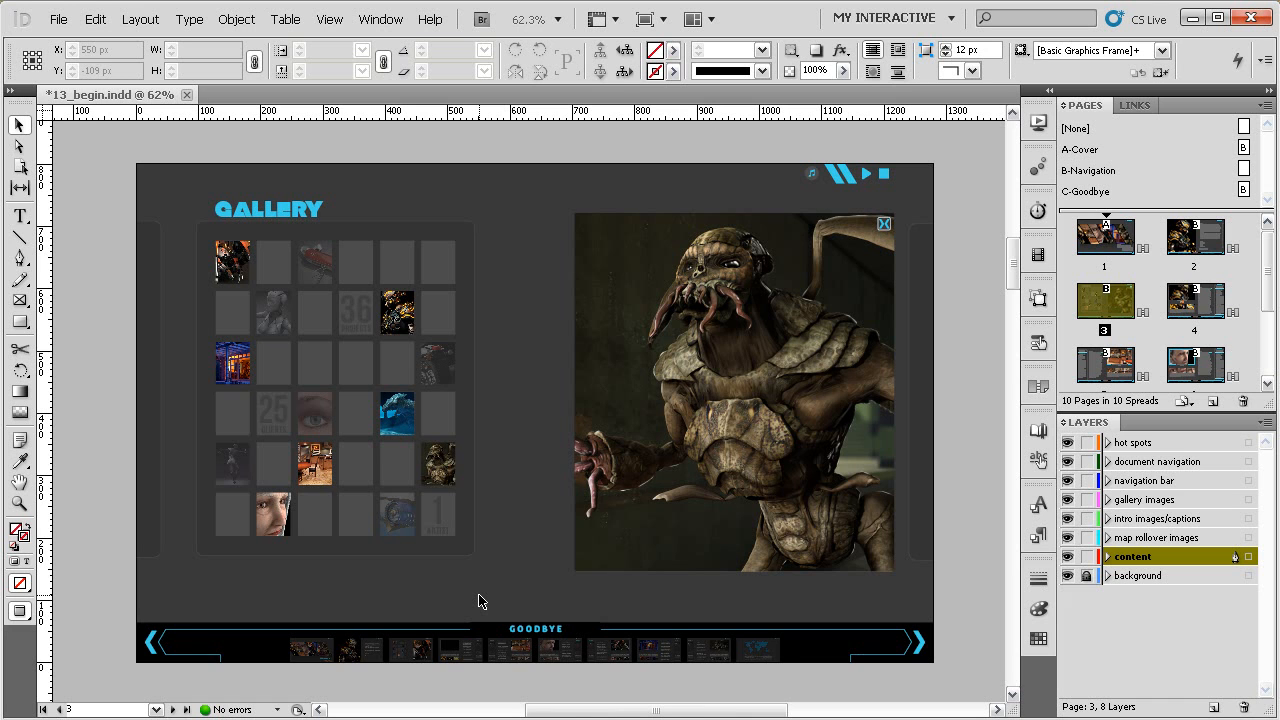
pyautogui.hotkey('ctrl', 'shift', 'Return')
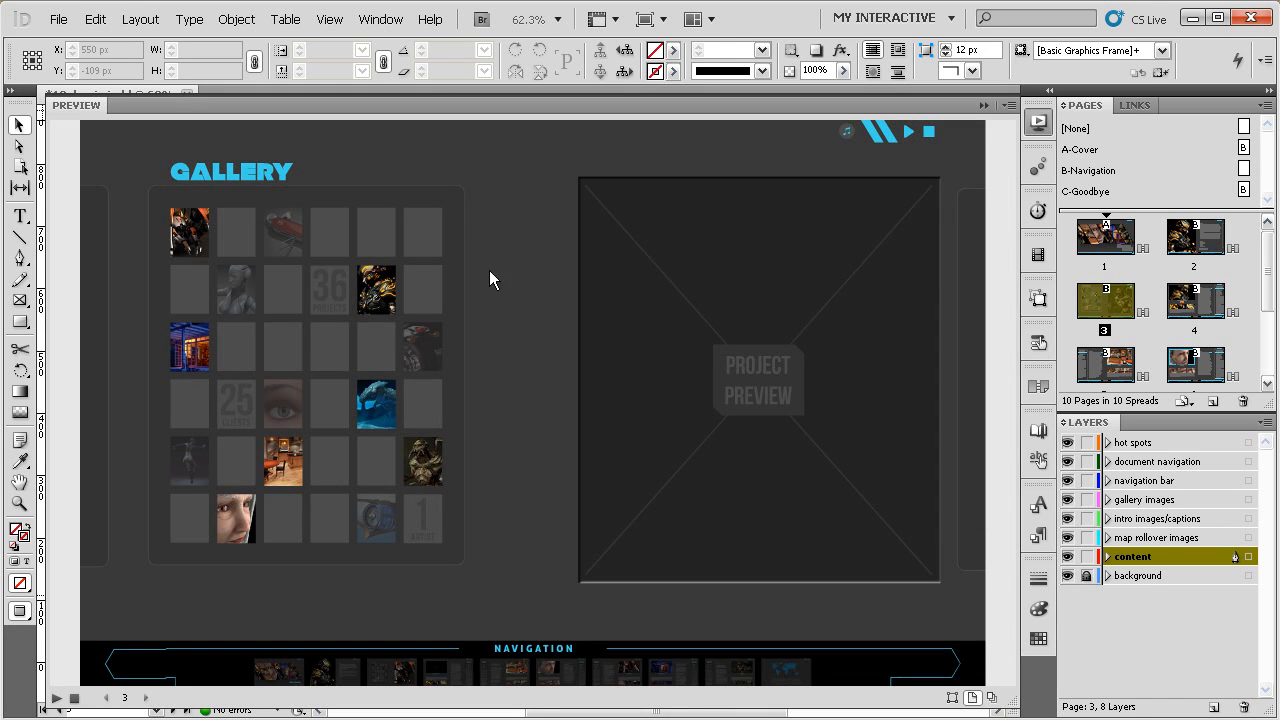
pyautogui.click(194, 231)
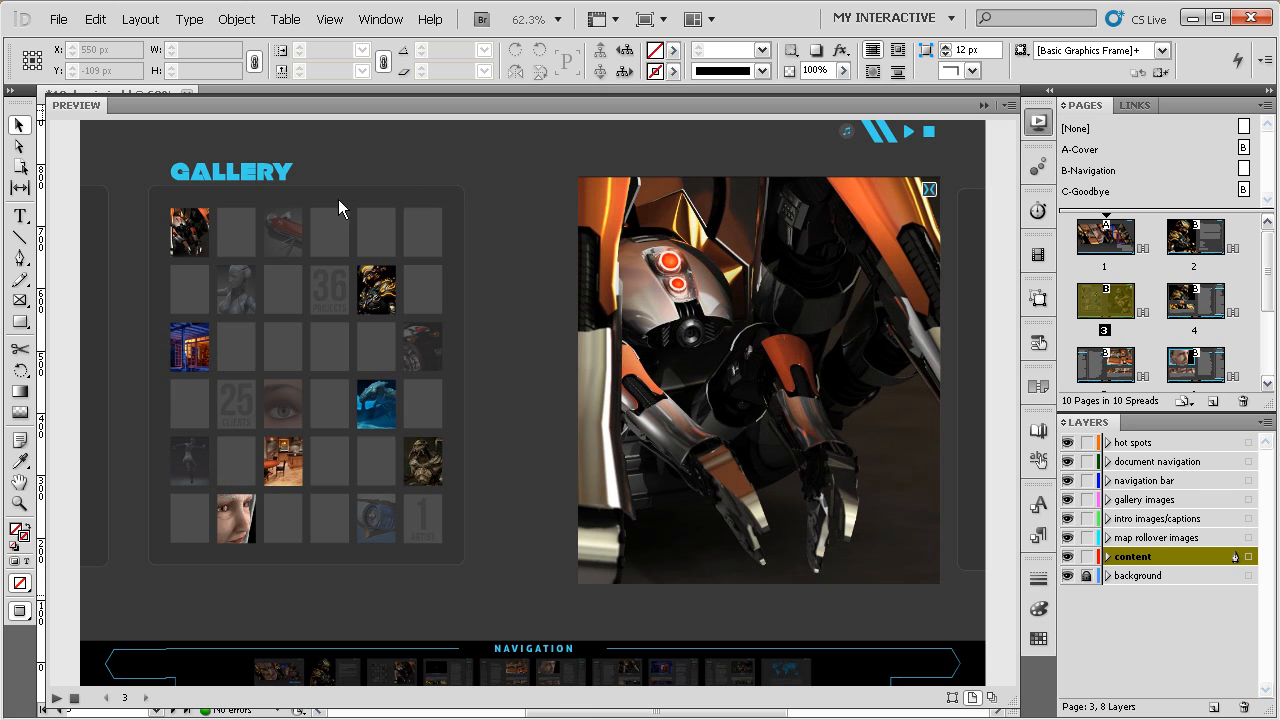
pyautogui.click(928, 190)
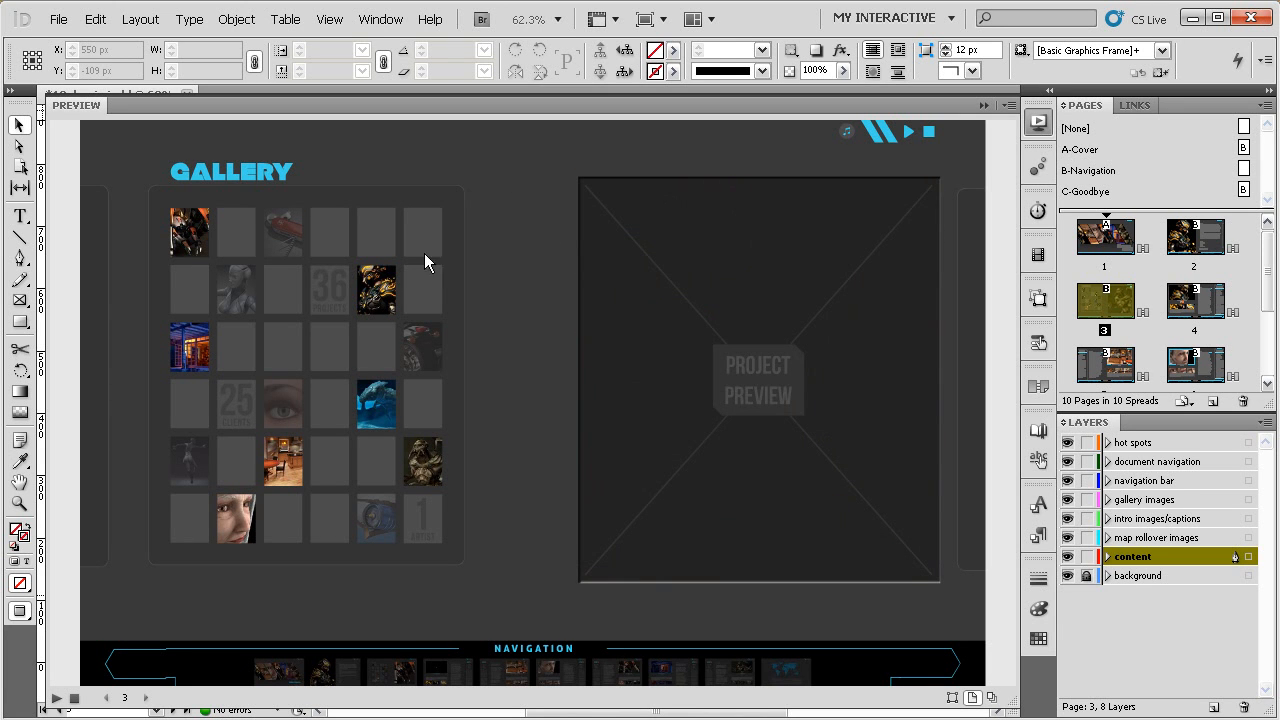
pyautogui.click(389, 284)
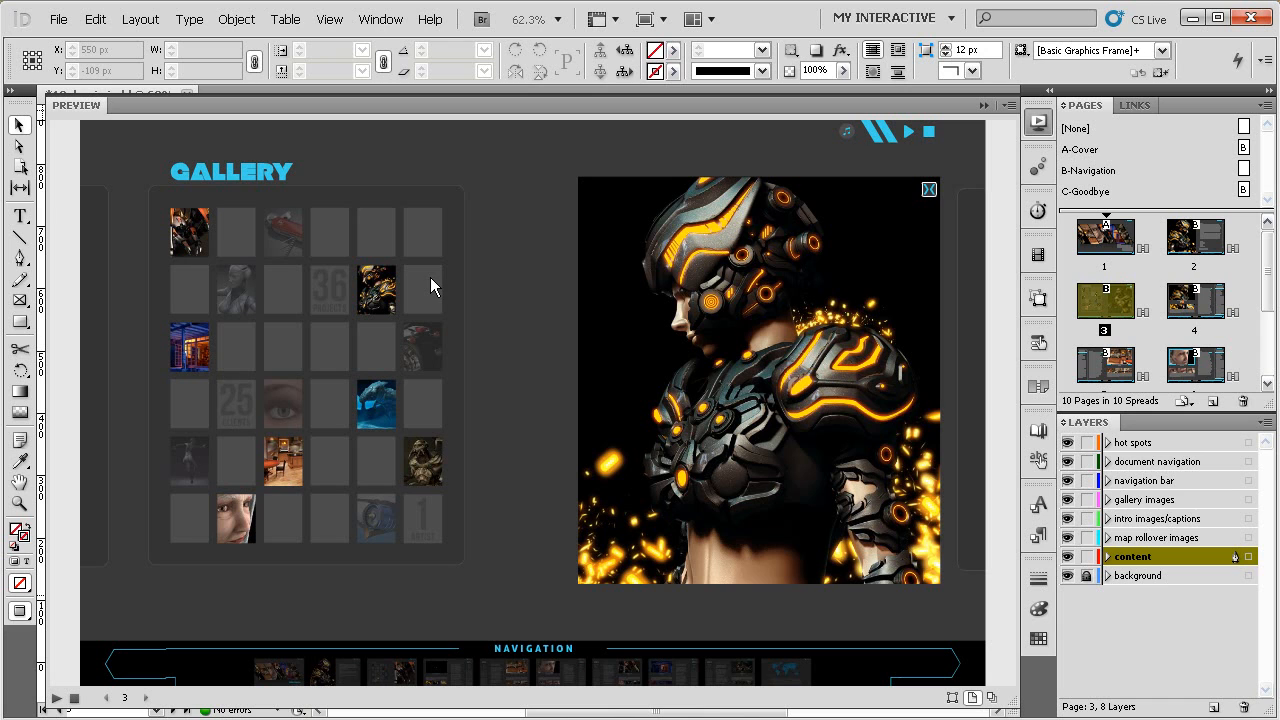
pyautogui.click(929, 192)
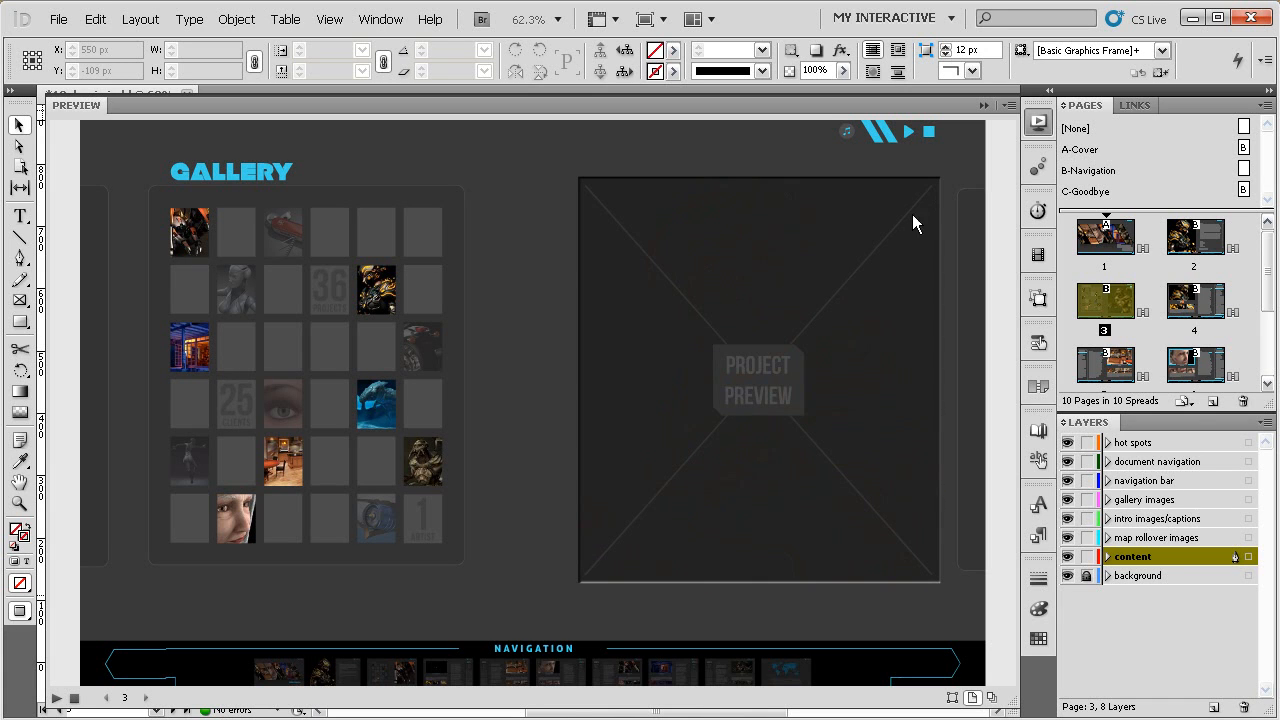
# Test the house, blue creature, kitchen and brown creature thumbnails in the preview, closing each enlarged image with its close button
pyautogui.click(198, 341)
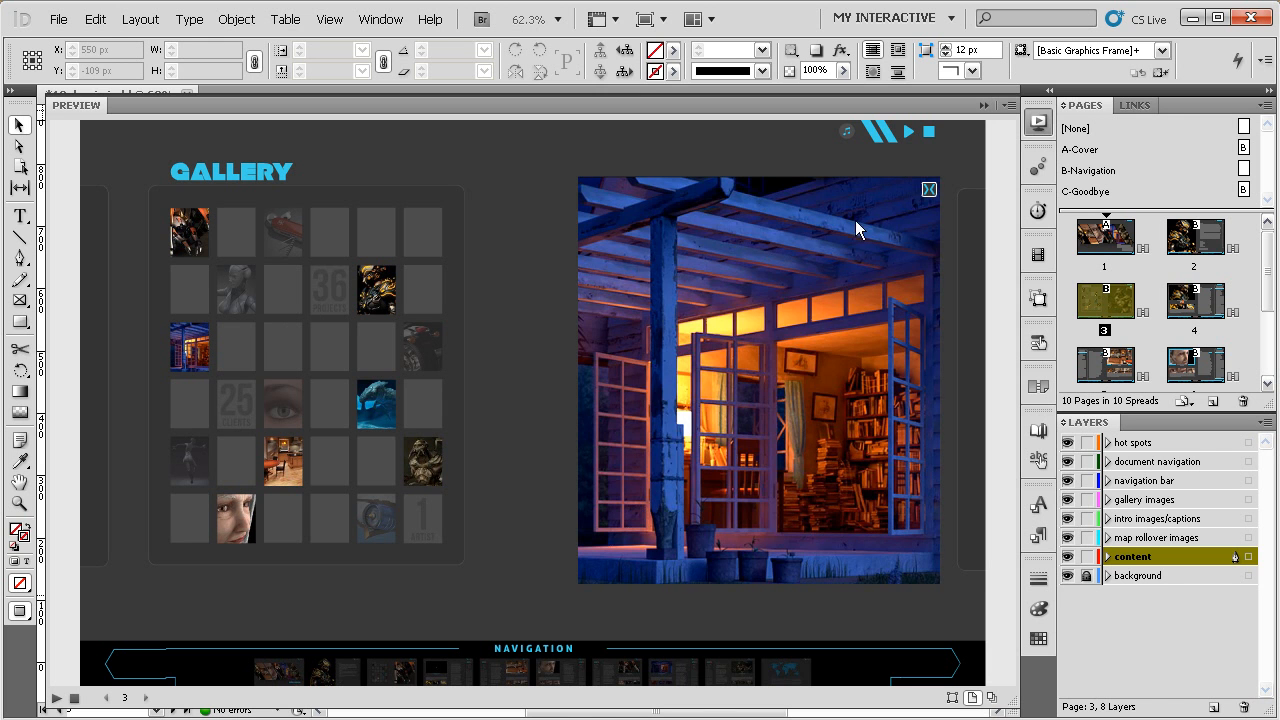
pyautogui.click(929, 191)
pyautogui.click(376, 403)
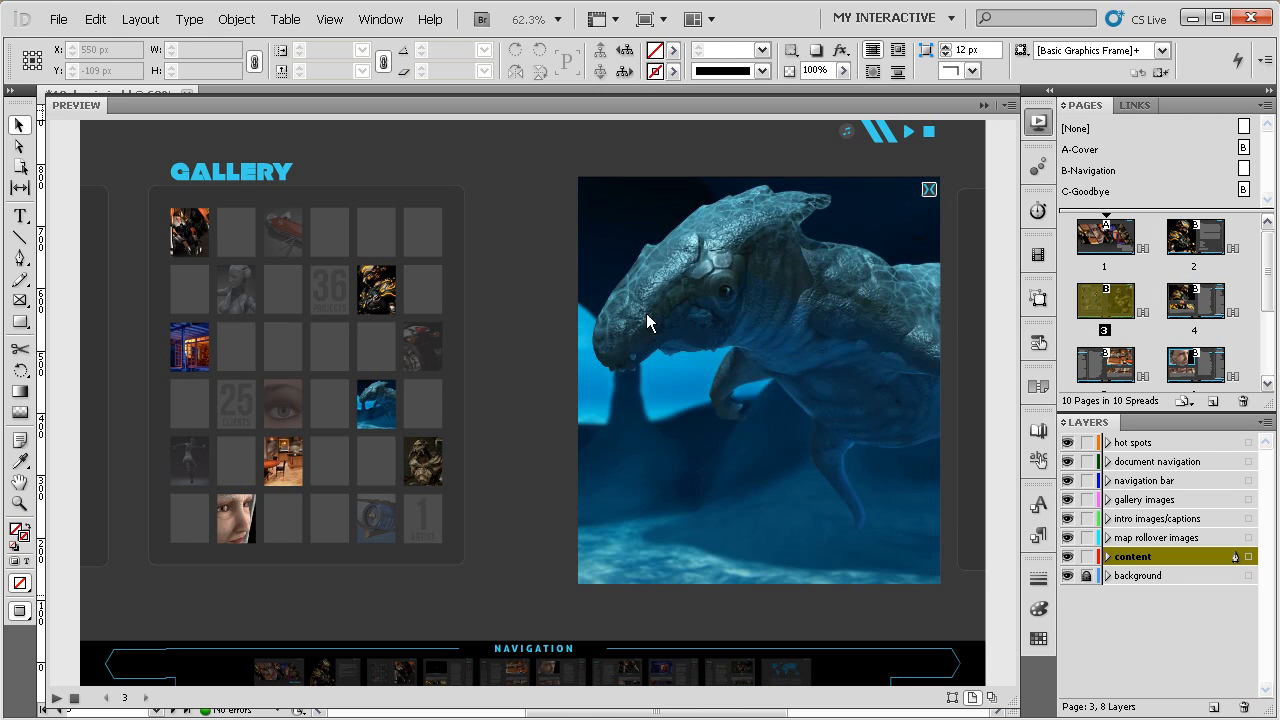
pyautogui.click(929, 191)
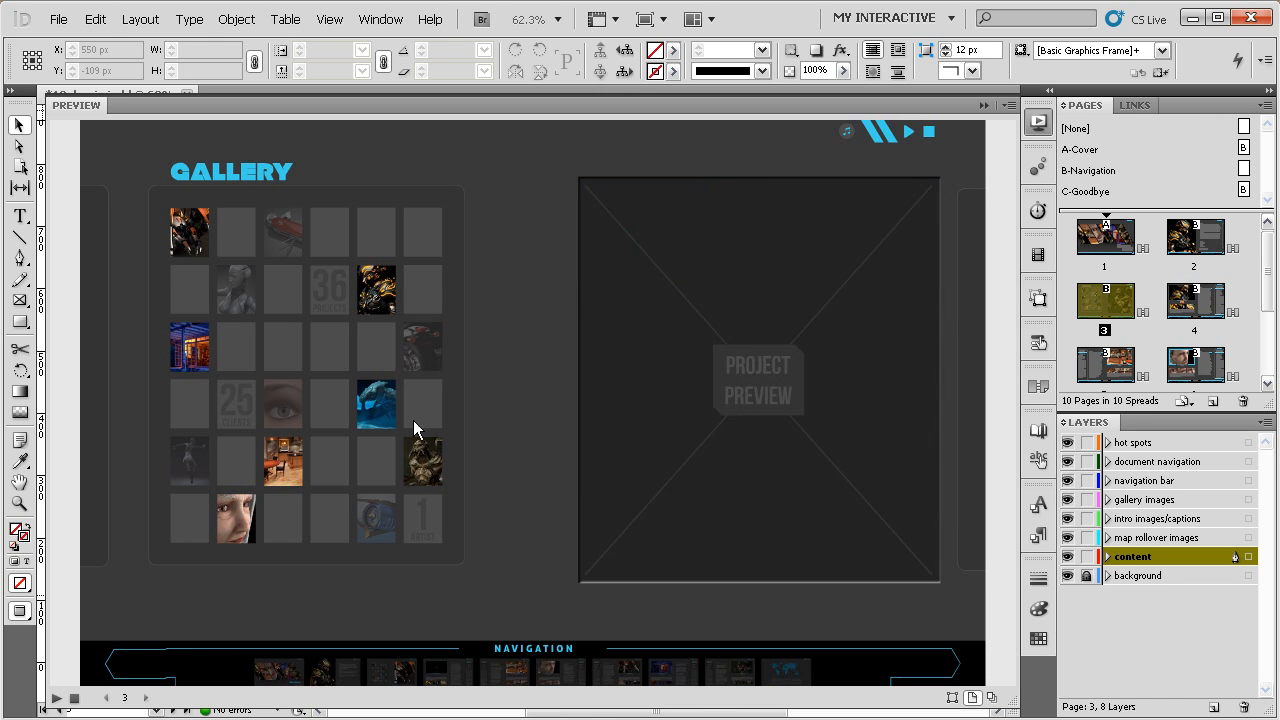
pyautogui.click(292, 455)
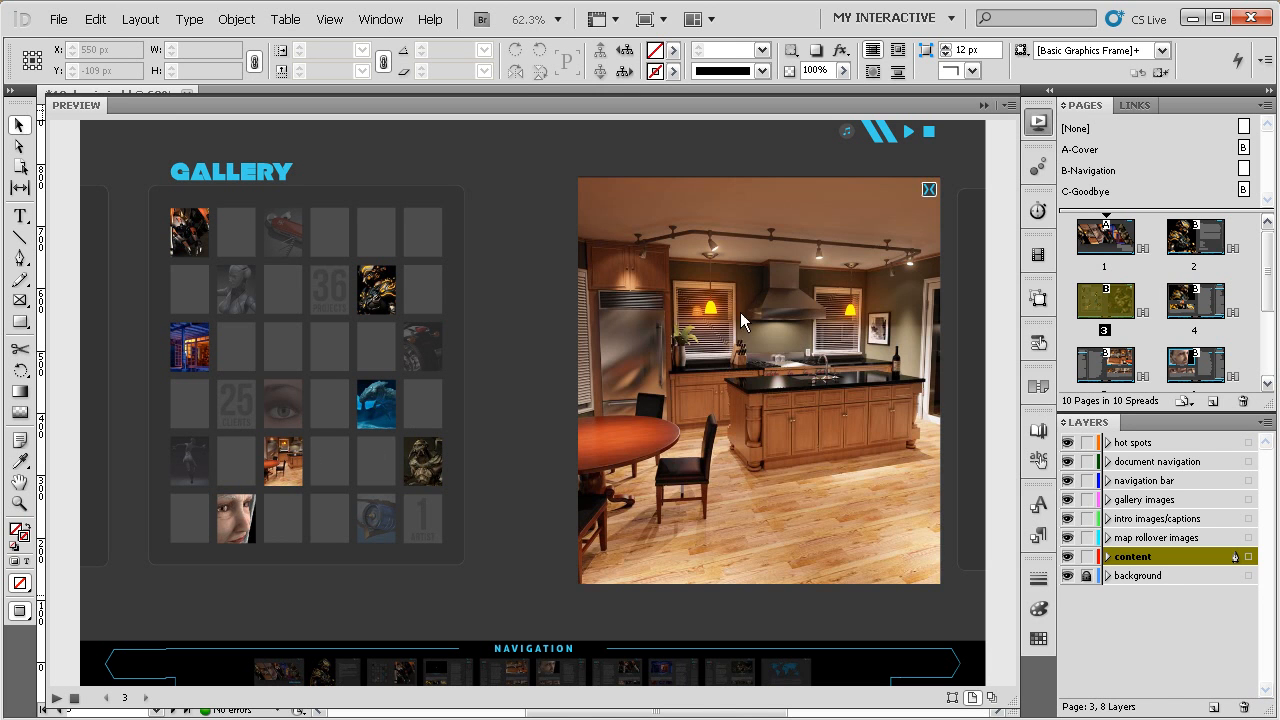
pyautogui.click(929, 191)
pyautogui.click(412, 474)
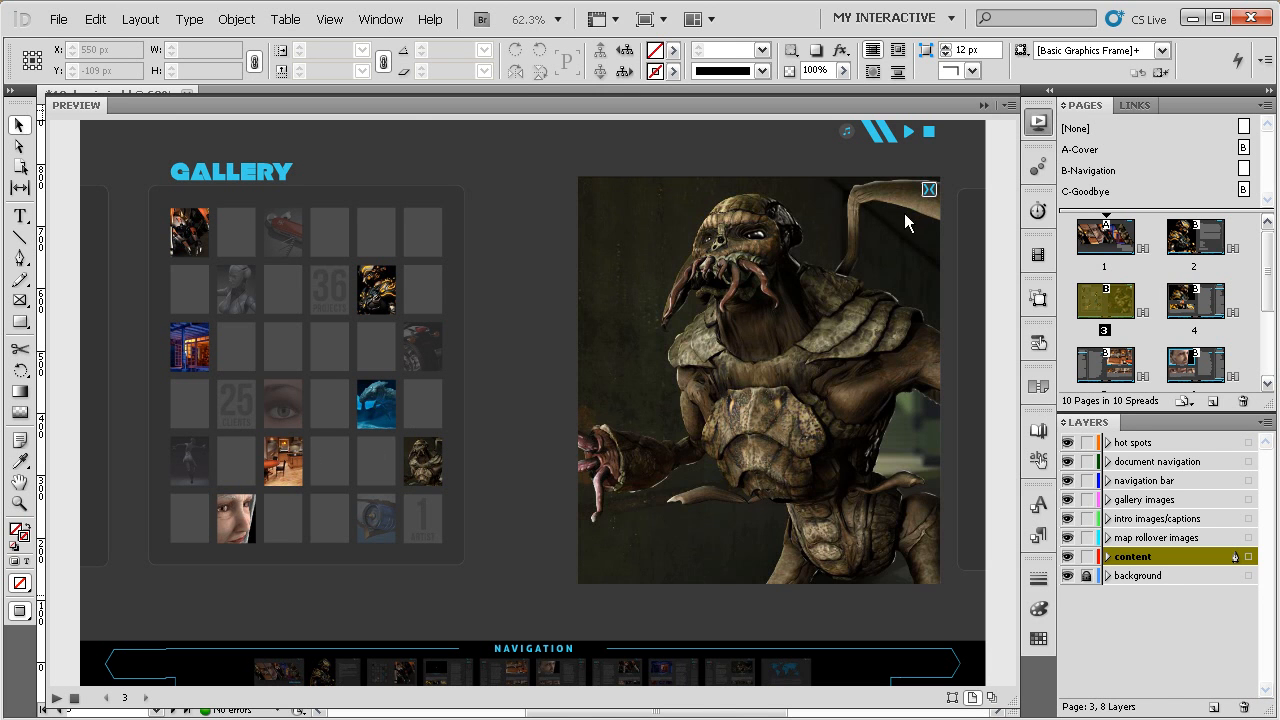
pyautogui.click(929, 191)
# Test switching directly from the face thumbnail to the kitchen and both creature thumbnails, close the last image, and exit the preview
pyautogui.click(248, 513)
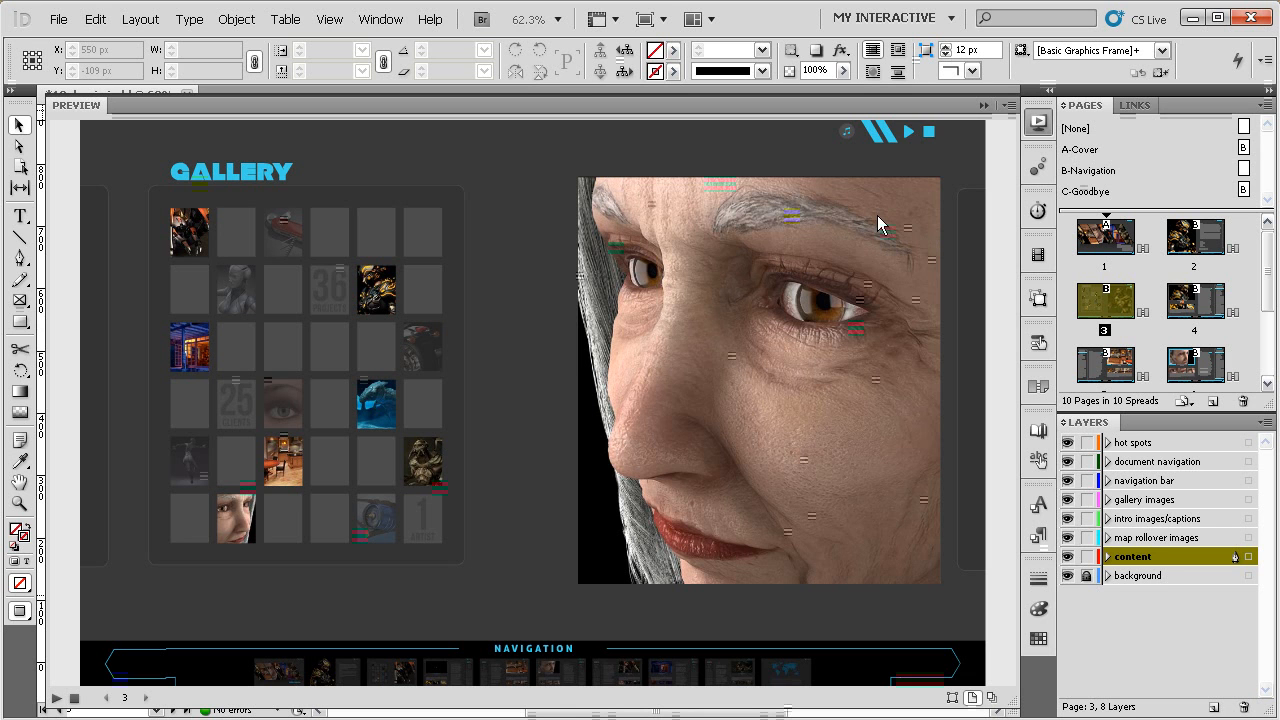
pyautogui.click(296, 465)
pyautogui.click(416, 452)
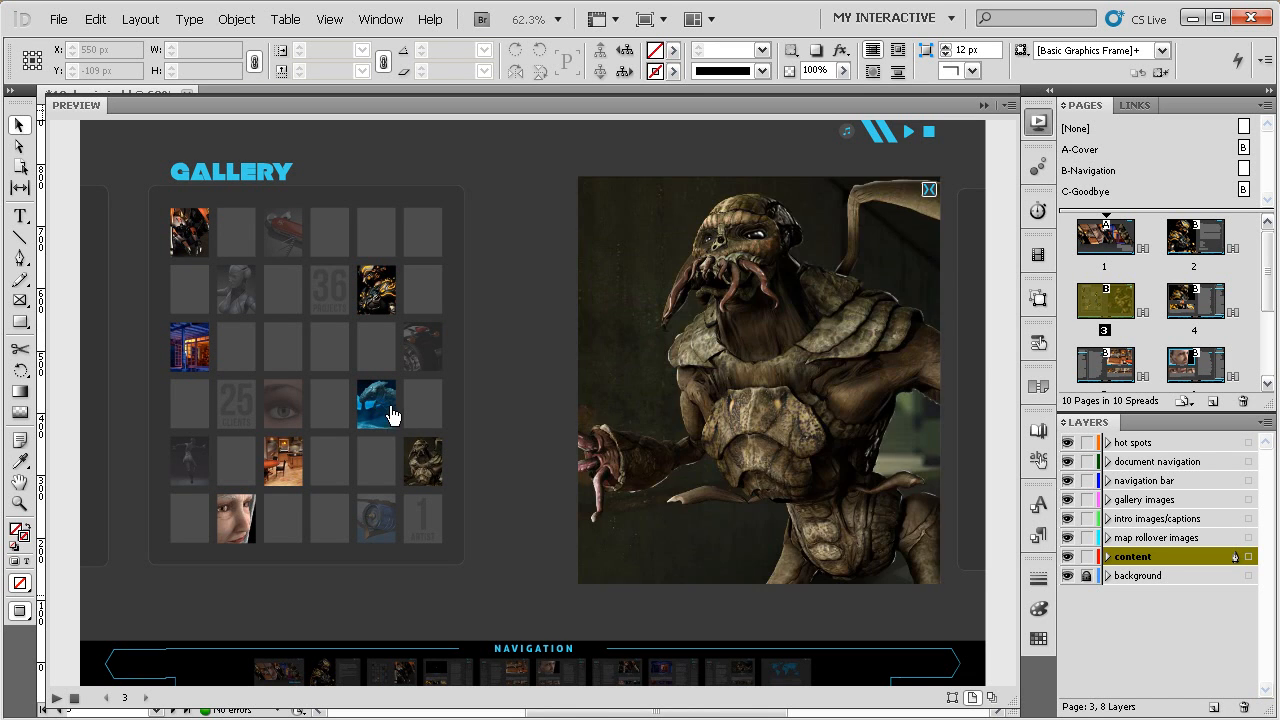
pyautogui.click(397, 406)
pyautogui.click(927, 190)
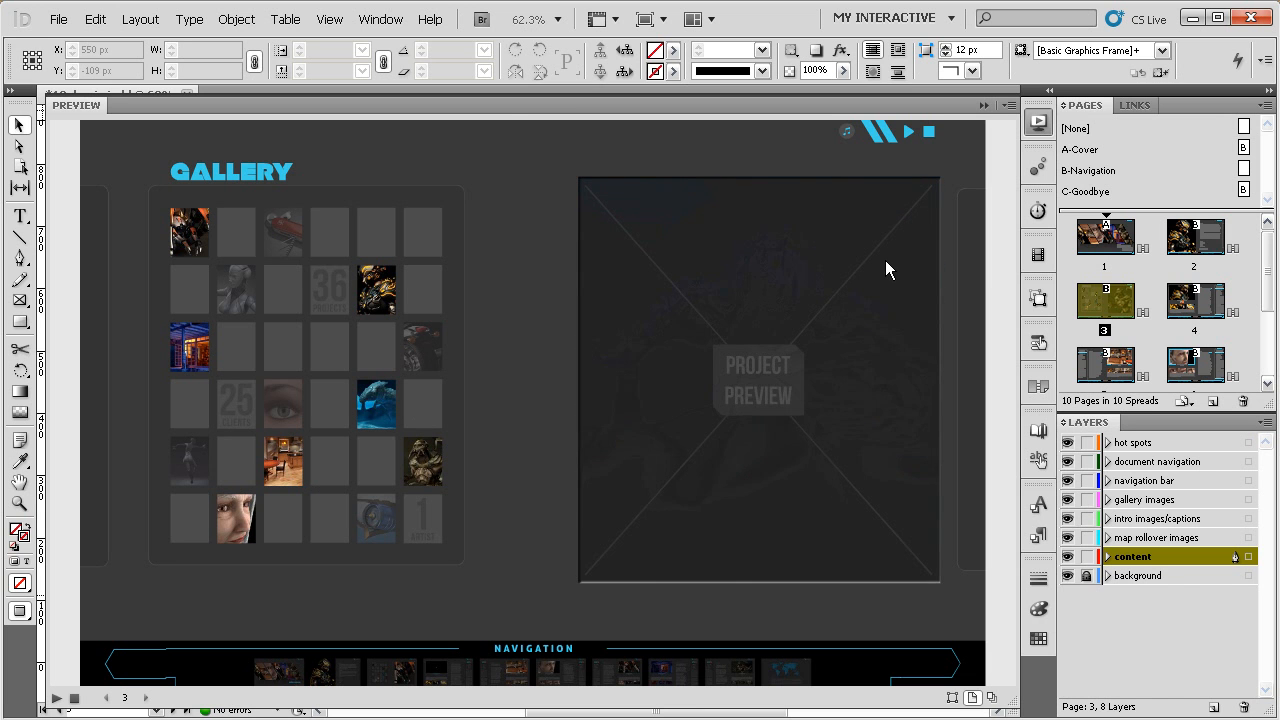
pyautogui.click(1038, 122)
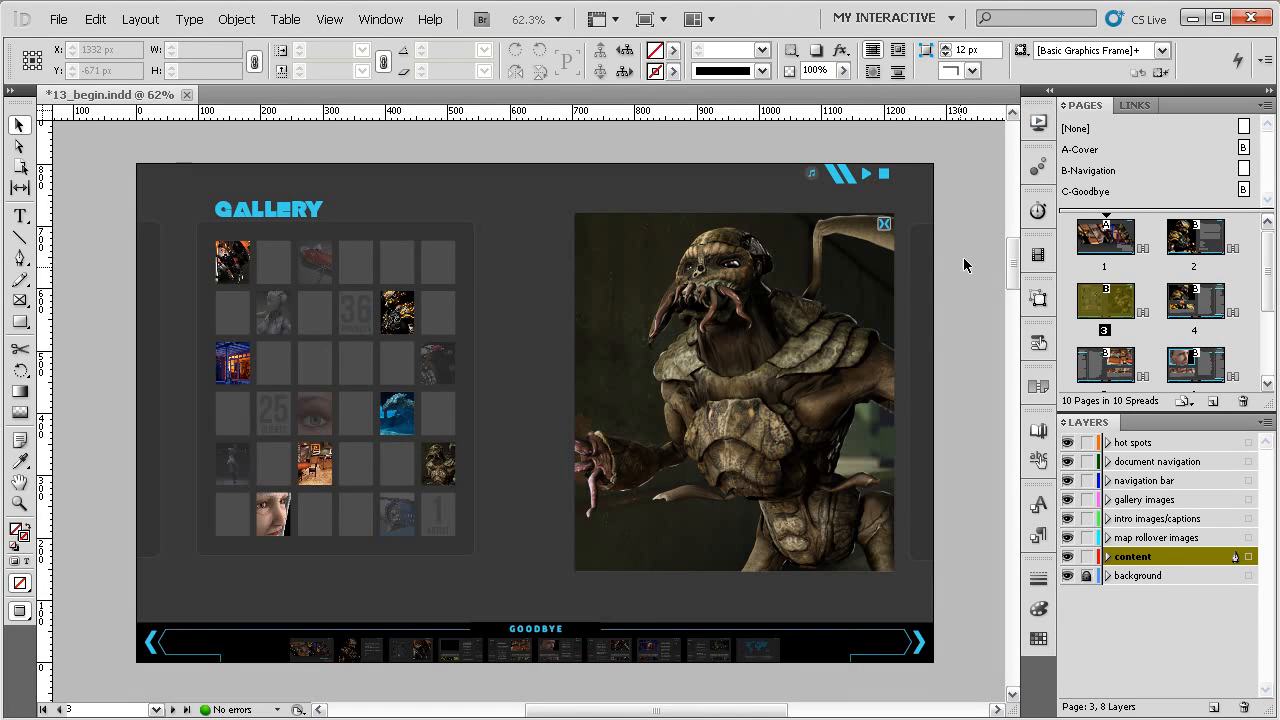
# Paste the copied close button into State 8 of the GALLERY previews multi-state object
pyautogui.click(652, 215)
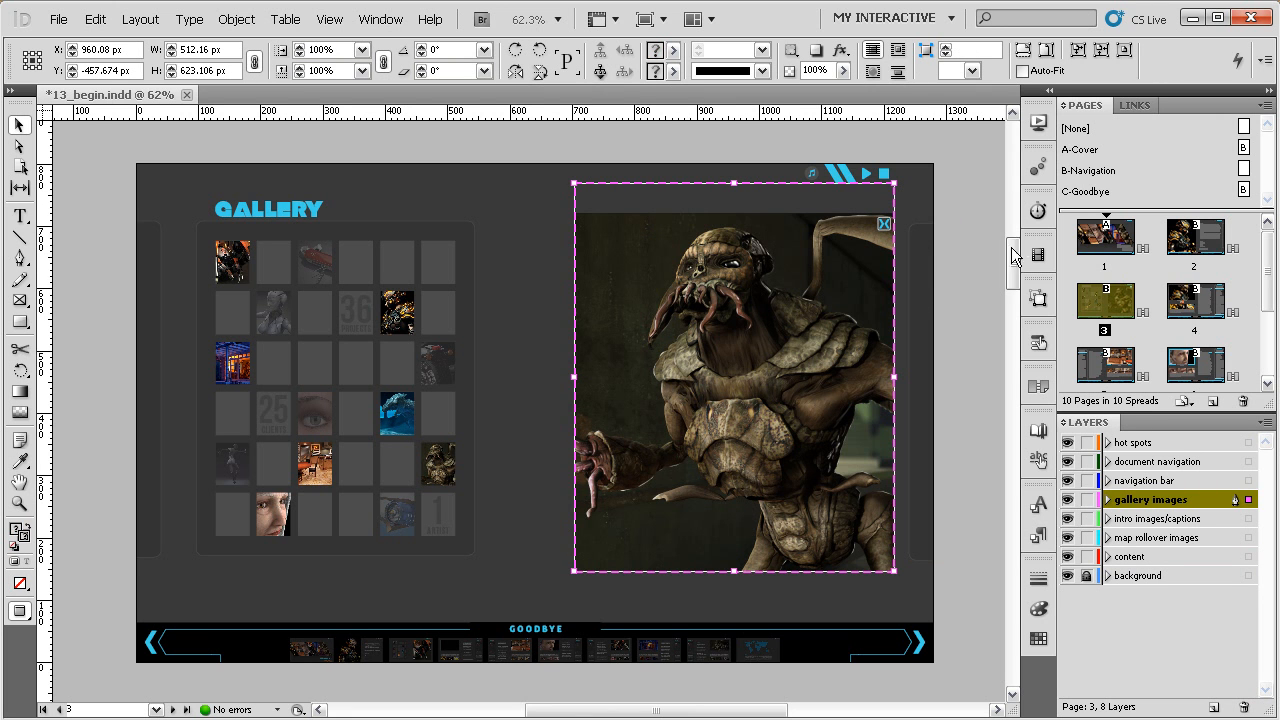
pyautogui.click(1038, 296)
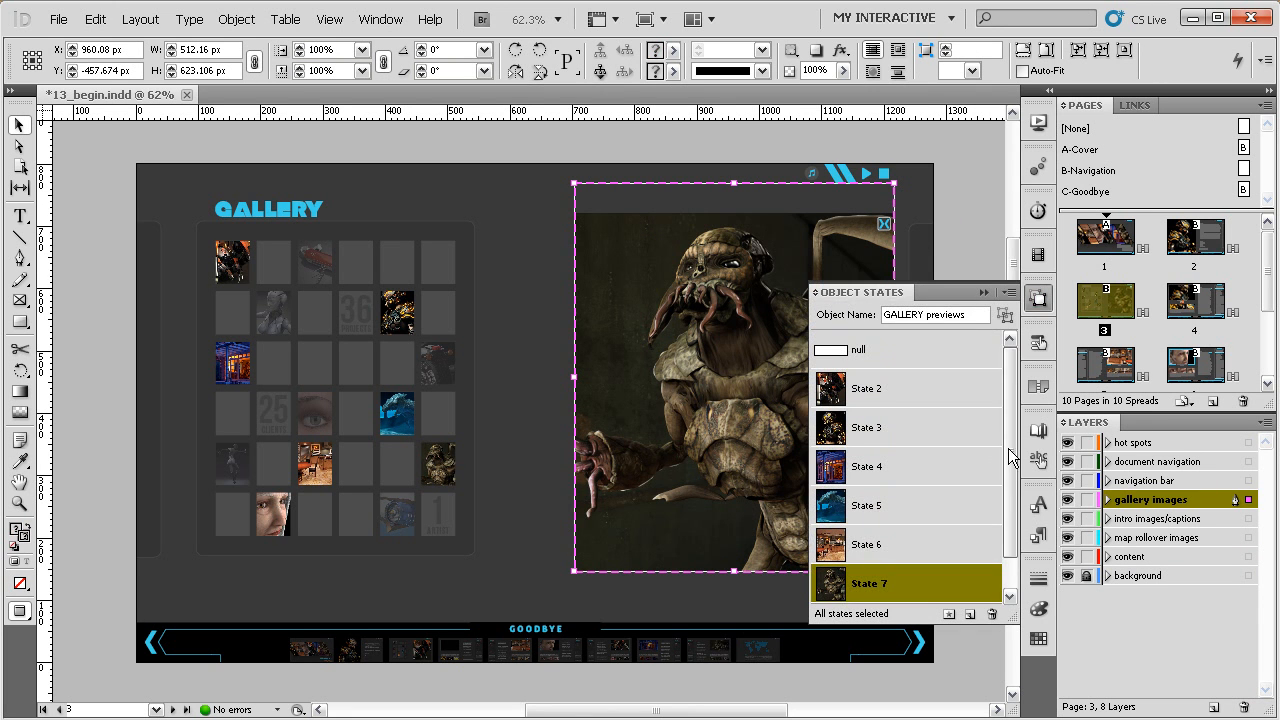
pyautogui.moveTo(1005, 447); pyautogui.dragTo(1005, 540)
pyautogui.click(865, 588)
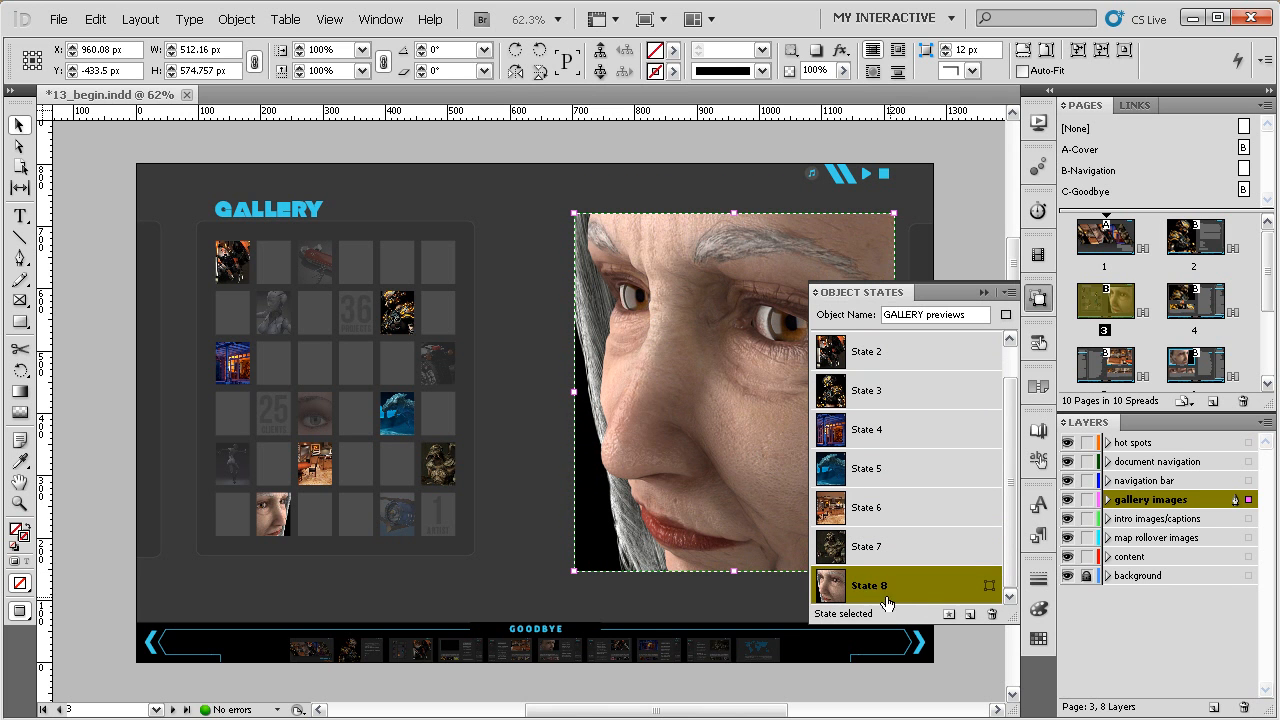
pyautogui.click(945, 614)
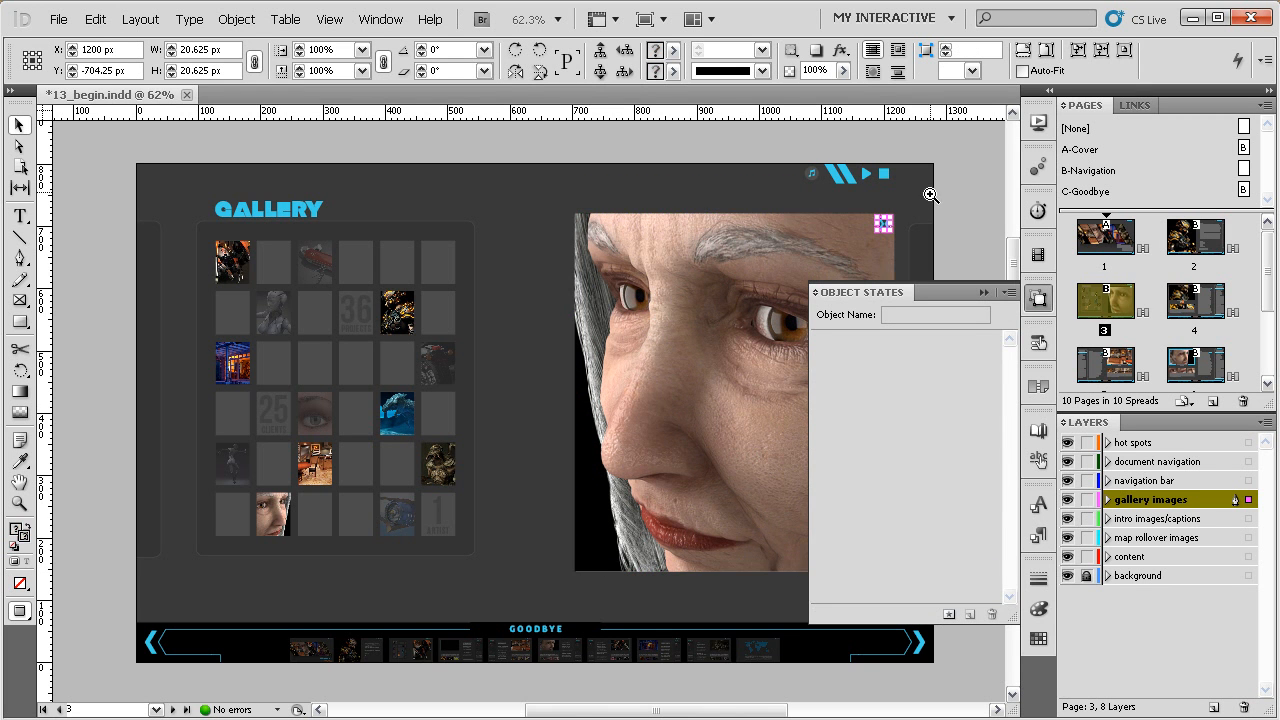
# Give the close button on the face image an On Release Go To State action targeting the null state of GALLERY previews
pyautogui.hotkey('ctrl', 'space')
pyautogui.moveTo(922, 195); pyautogui.dragTo(807, 270)
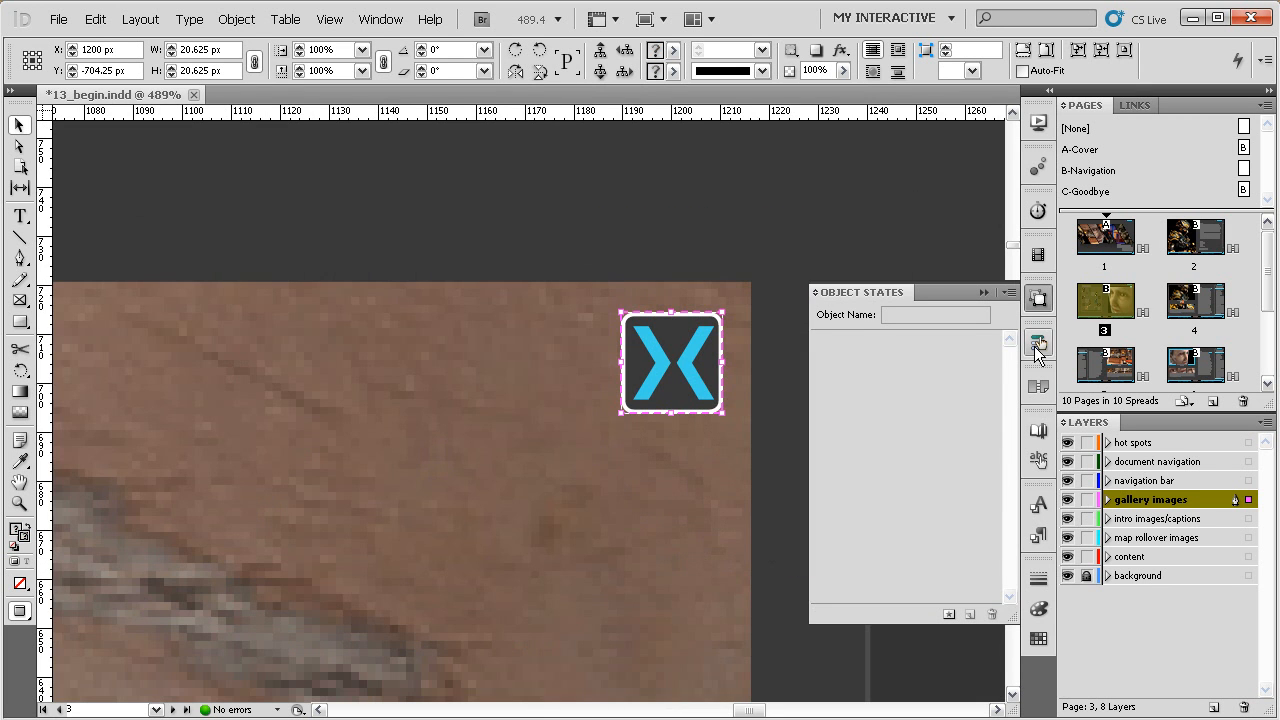
pyautogui.click(1035, 350)
pyautogui.click(827, 403)
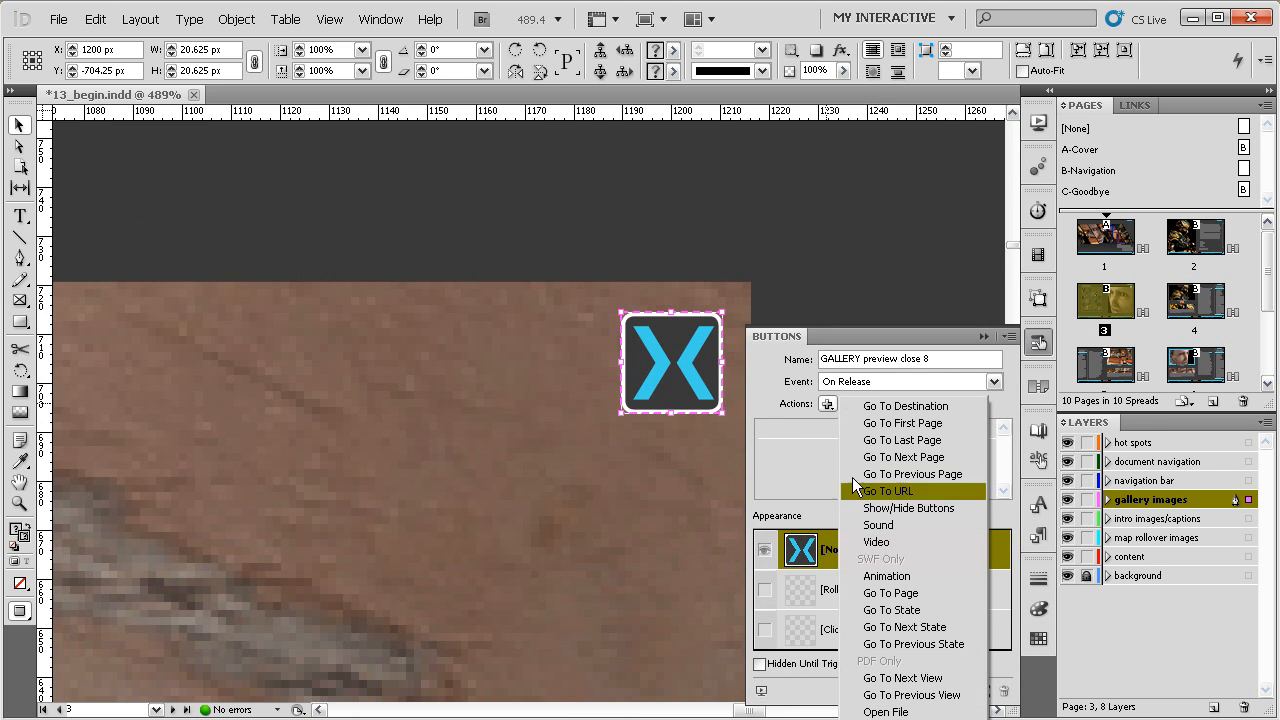
pyautogui.click(886, 606)
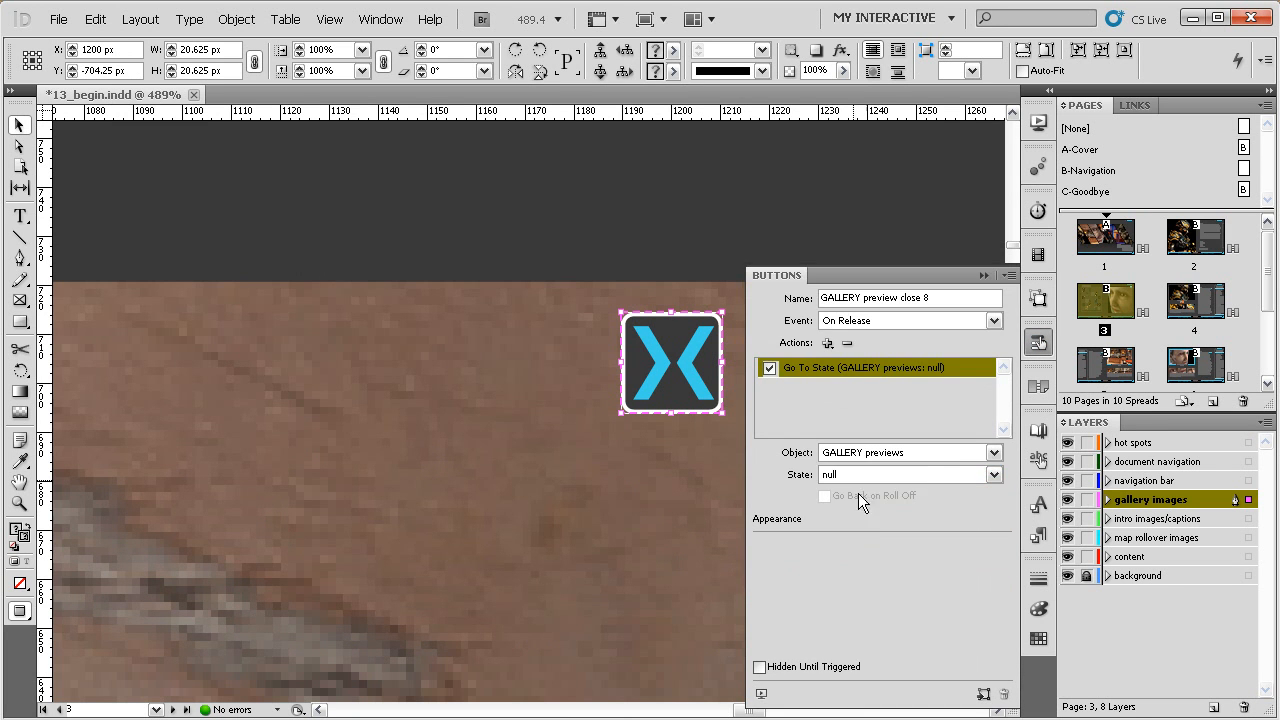
pyautogui.click(870, 230)
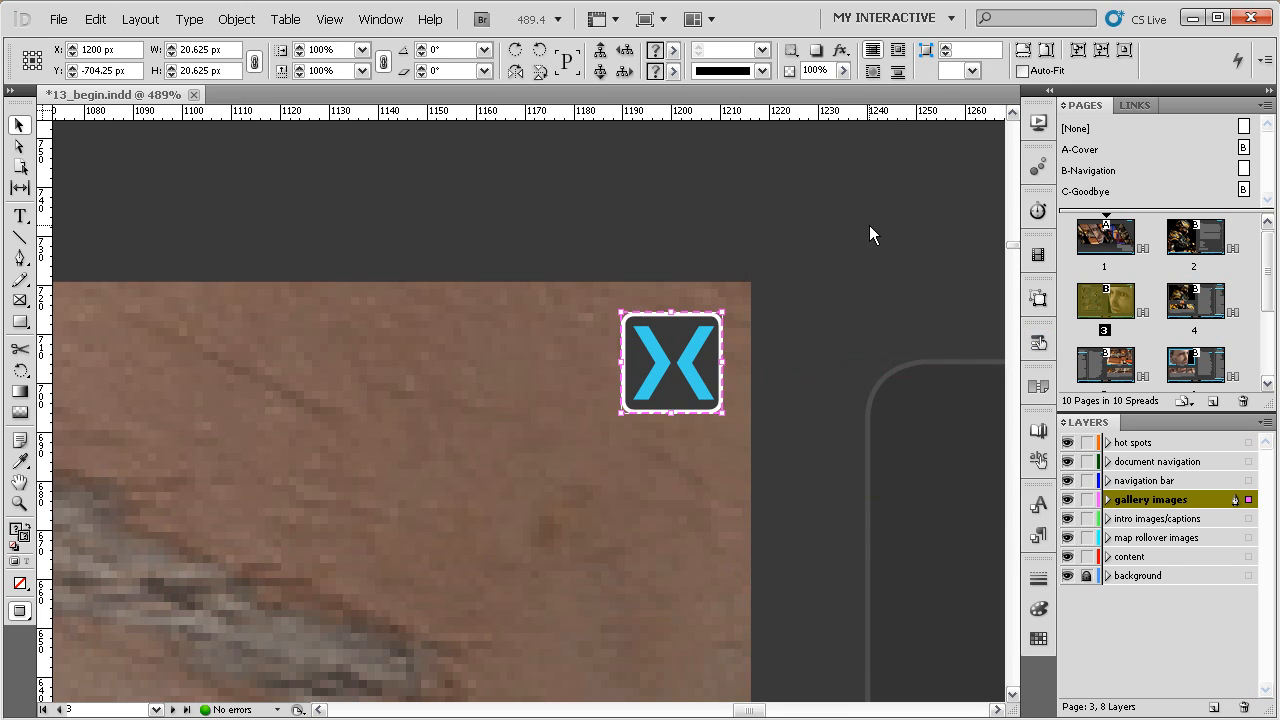
pyautogui.hotkey('ctrl', '0')
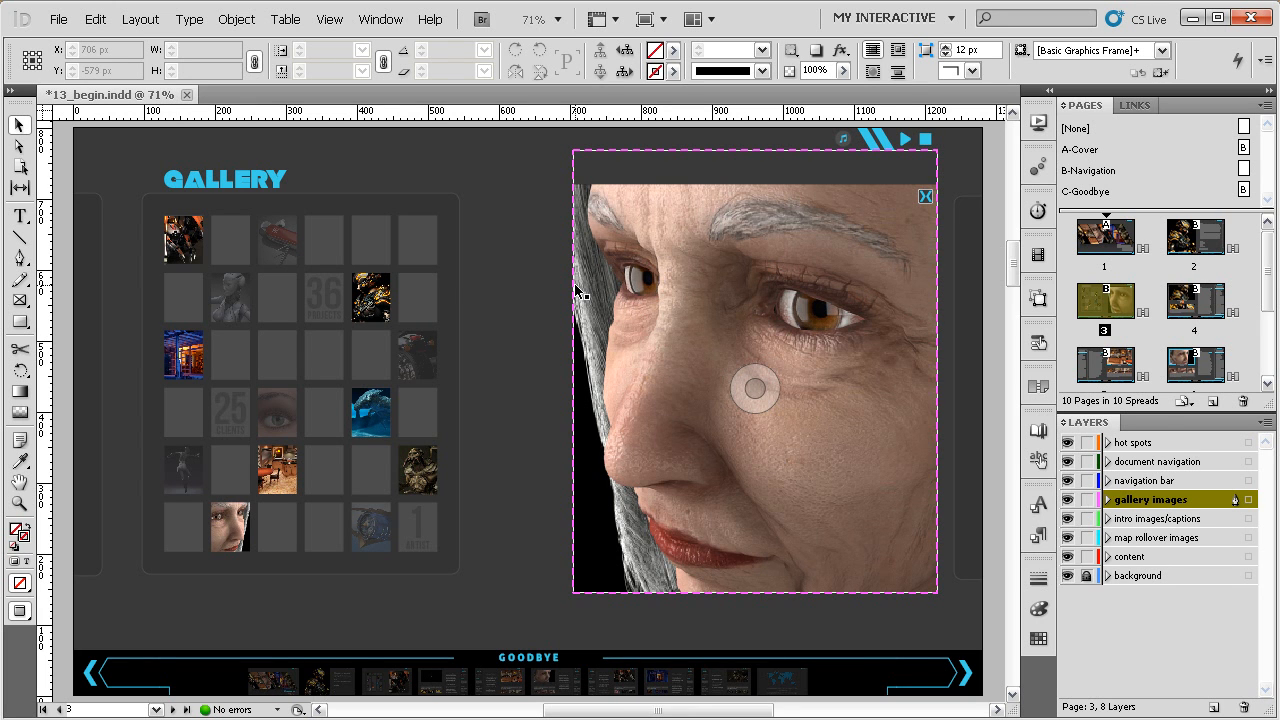
# Preview the page, open the enlarged face image from its thumbnail, close it with its close button, and exit the preview
pyautogui.hotkey('ctrl', 'shift', 'Return')
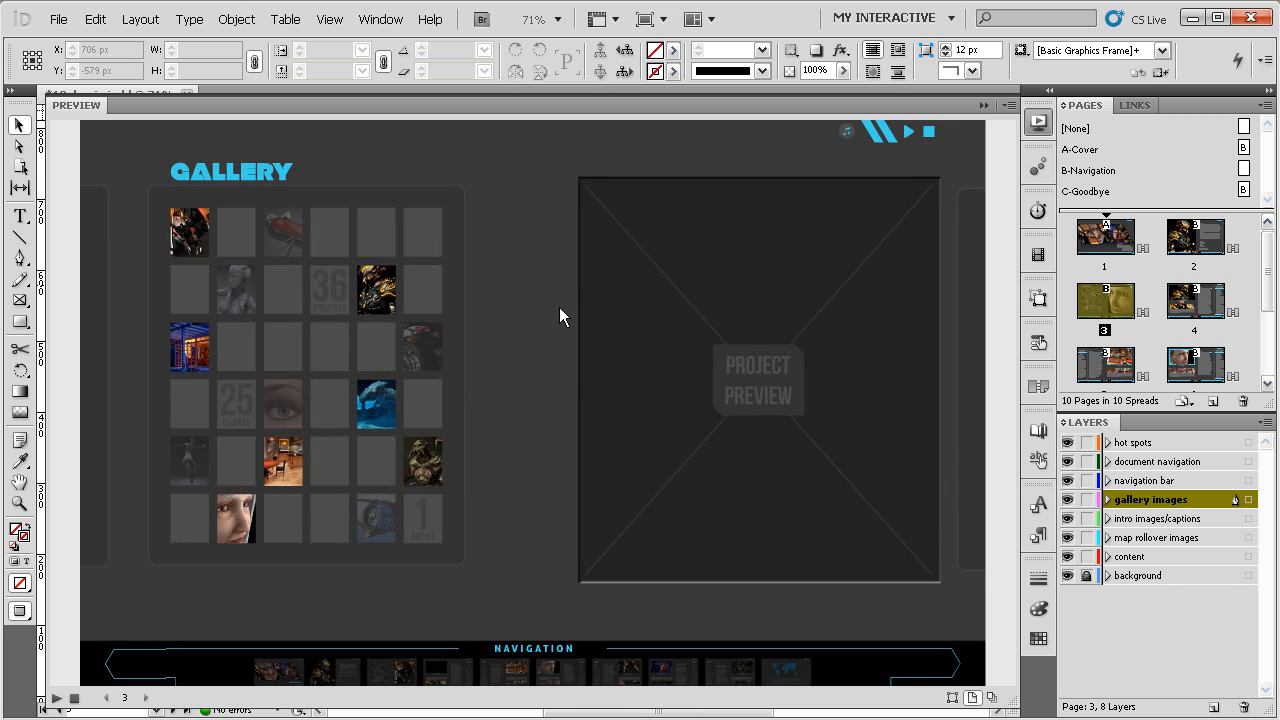
pyautogui.click(240, 516)
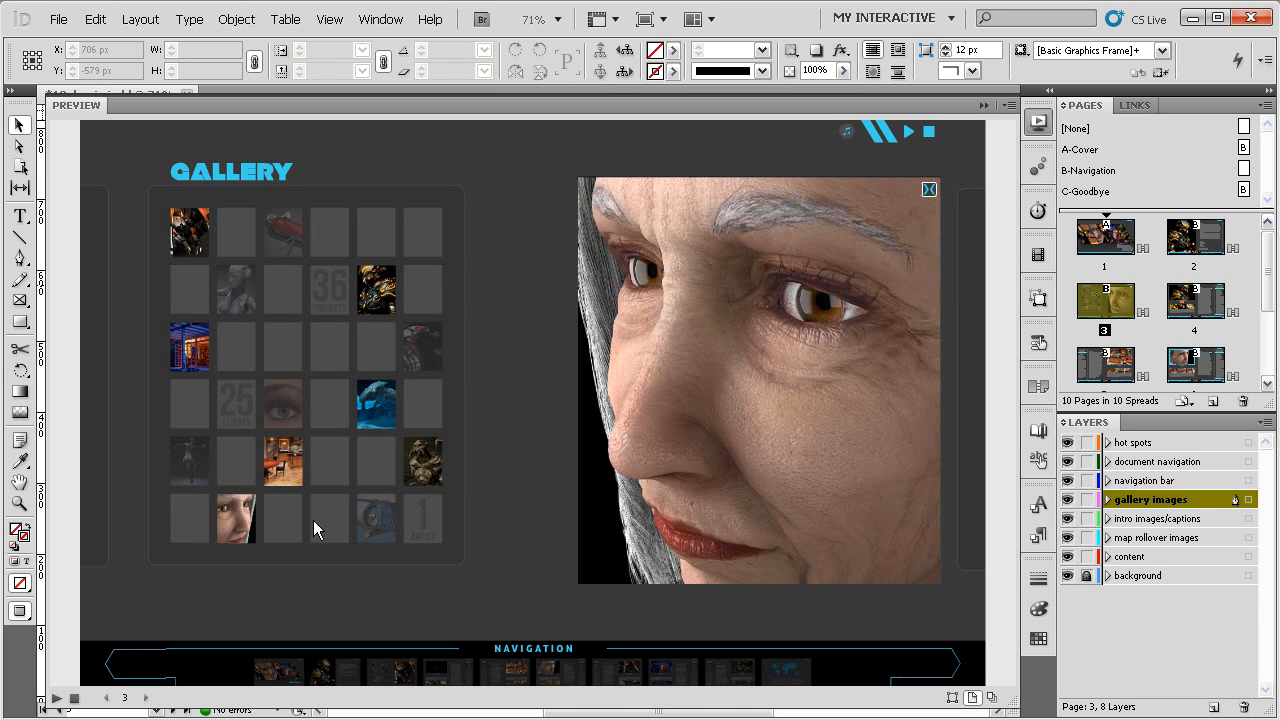
pyautogui.click(926, 190)
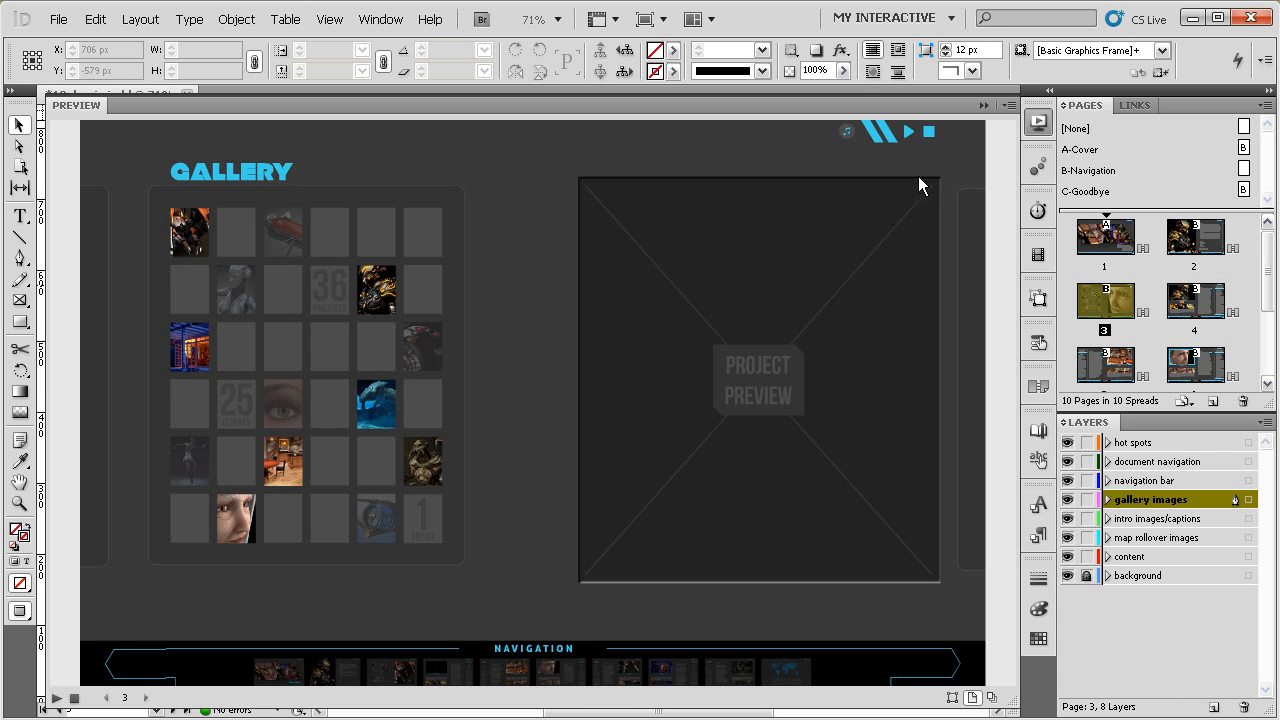
pyautogui.click(1037, 123)
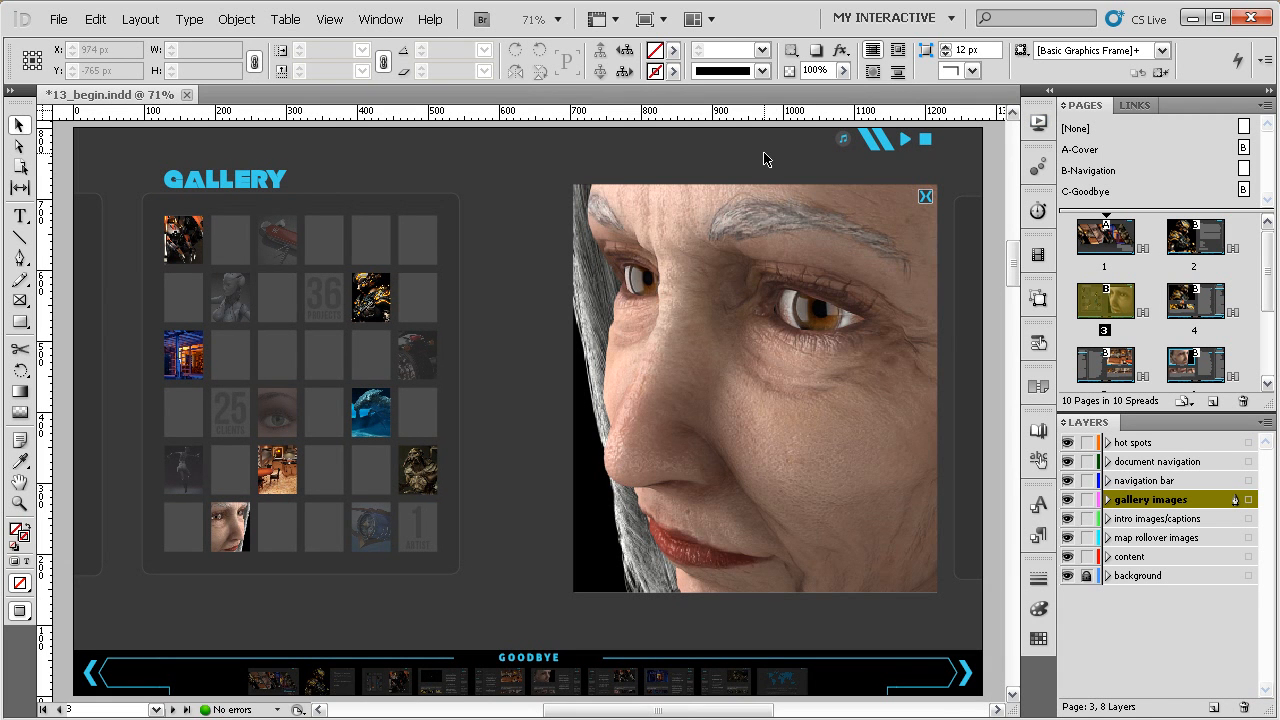